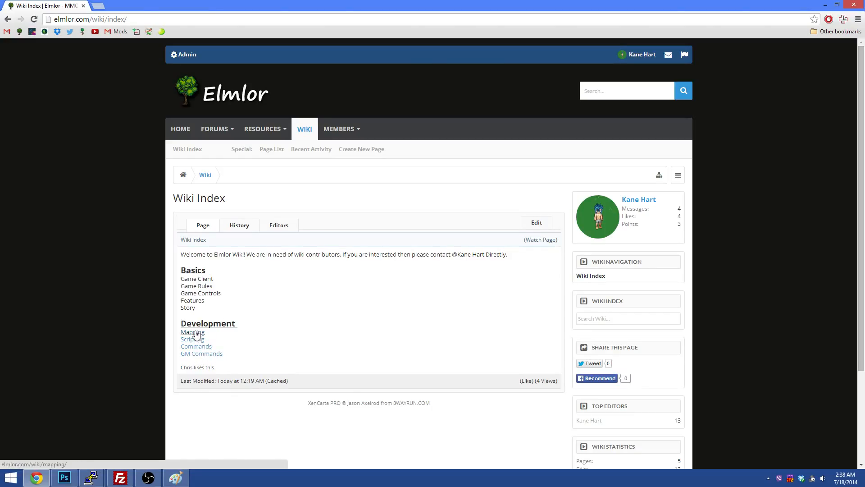
- Go from the wiki's Mapping guide to the Tiled website and open its Windows daily builds listing
{"action": "left_click", "coordinate": [193, 332]}
{"action": "scroll", "coordinate": [270, 277], "scroll_direction": "down", "scroll_amount": 1}
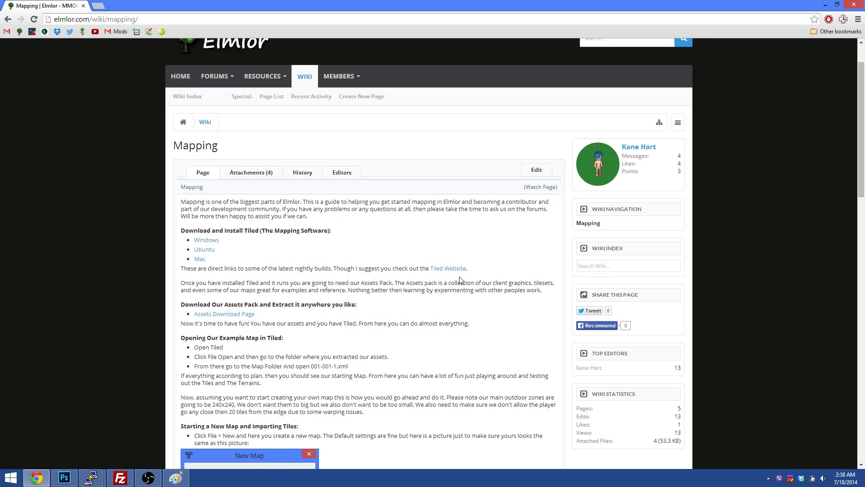
{"action": "left_click", "coordinate": [448, 269]}
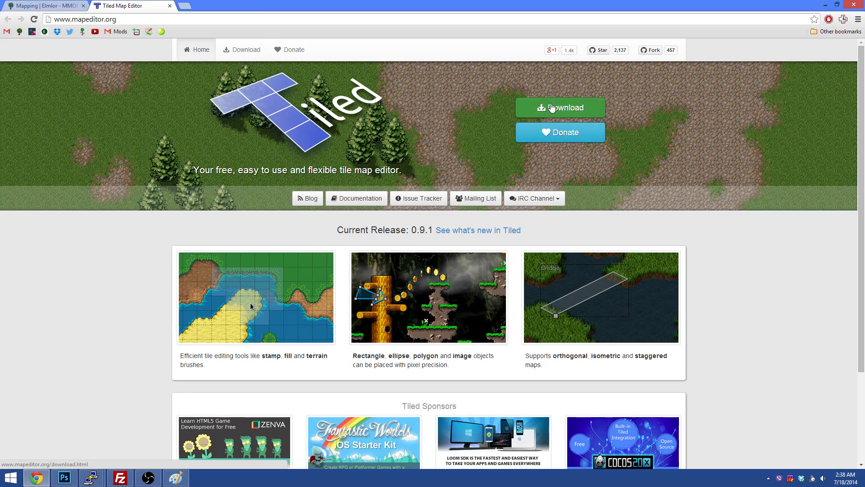
{"action": "left_click", "coordinate": [552, 108]}
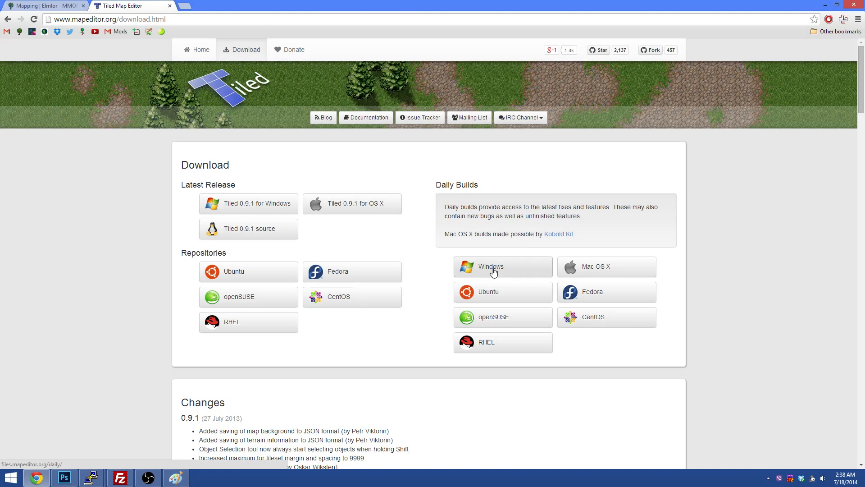
{"action": "left_click", "coordinate": [493, 270]}
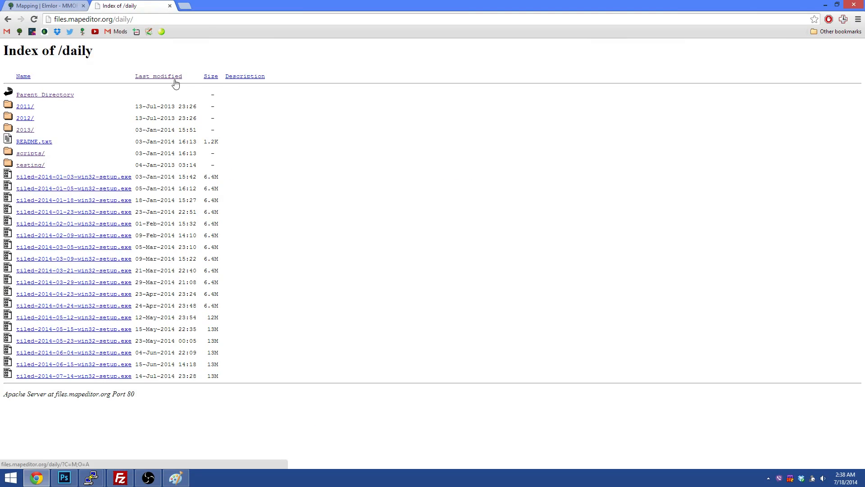
- Sort the daily builds by newest modification date, download tiled-2014-07-14-win32-setup.exe, and close the Tiled site
{"action": "left_click", "coordinate": [173, 78]}
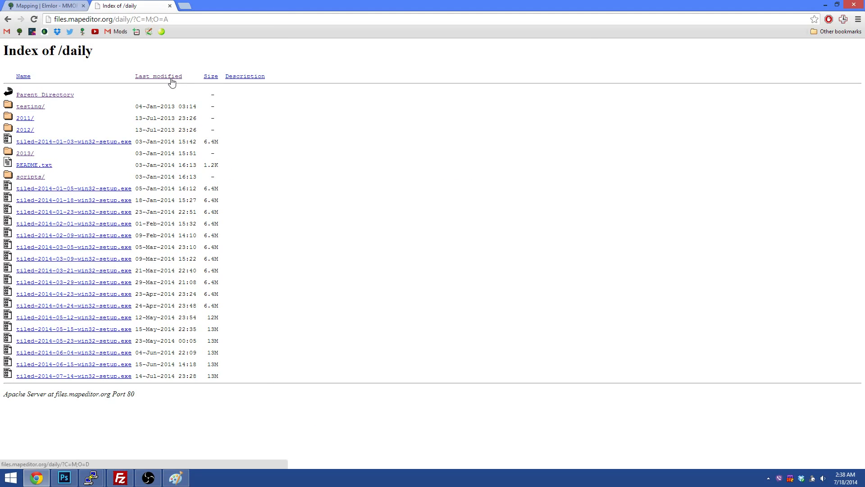
{"action": "left_click", "coordinate": [172, 78]}
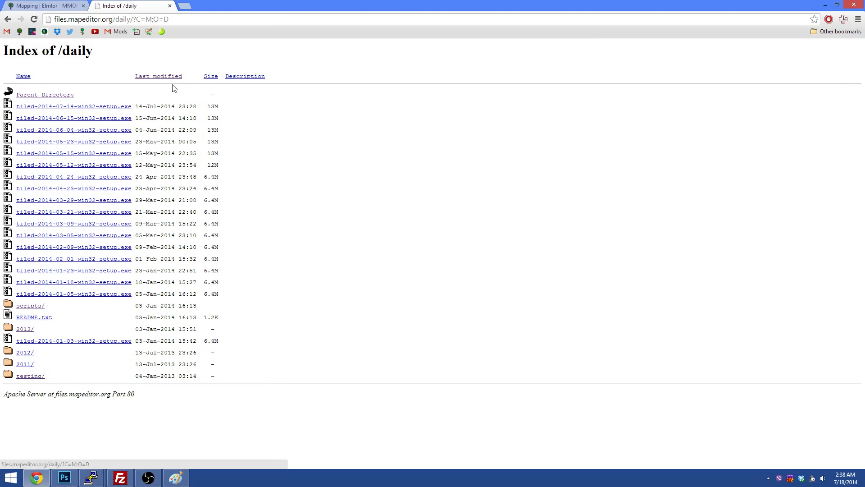
{"action": "left_click", "coordinate": [80, 108]}
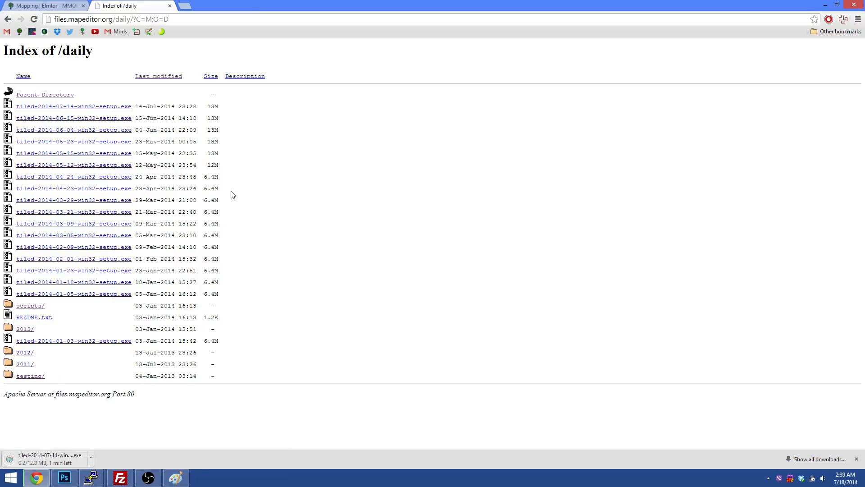
{"action": "left_click", "coordinate": [170, 6]}
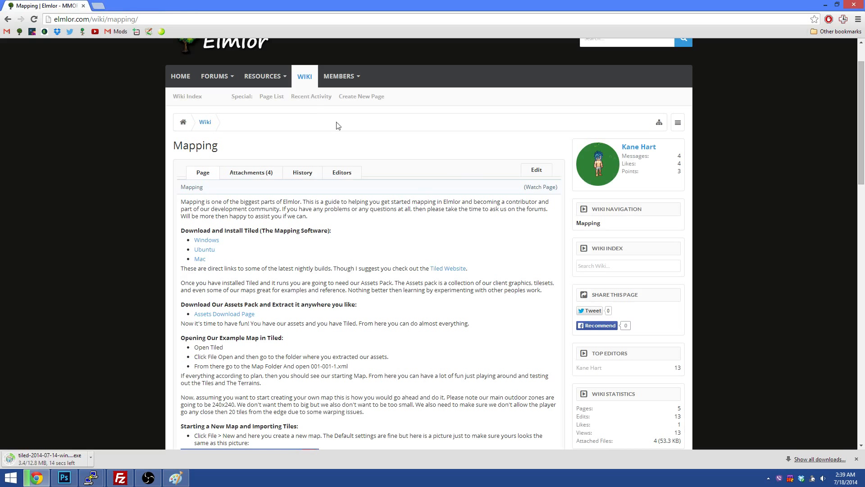
- Download the Elmlor Assets Pack 1.1 from the site's resources and open the downloaded assets2.zip
{"action": "left_click", "coordinate": [265, 77]}
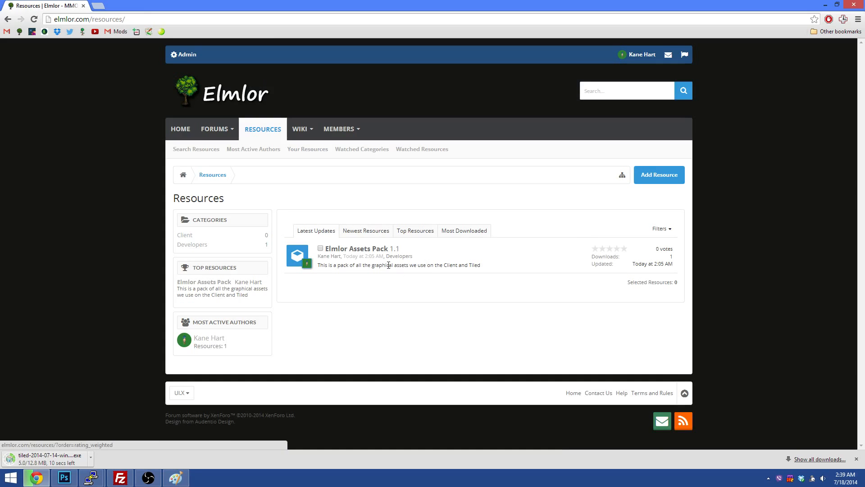
{"action": "left_click", "coordinate": [363, 250]}
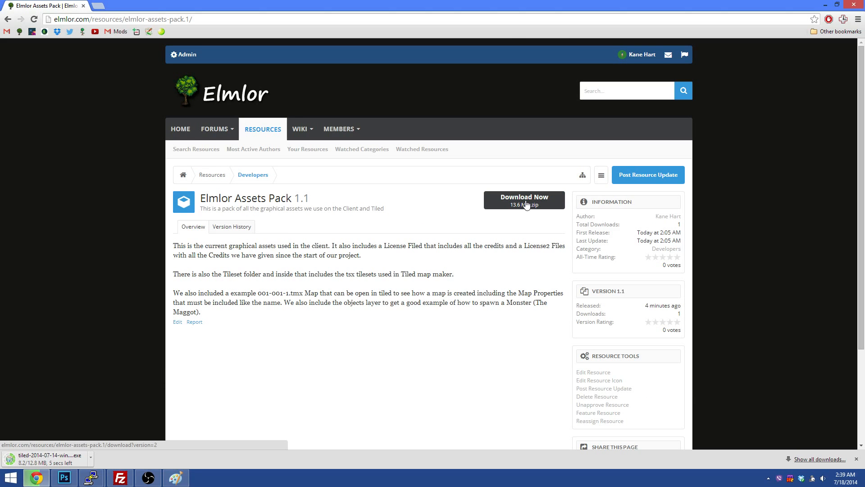
{"action": "left_click", "coordinate": [526, 204]}
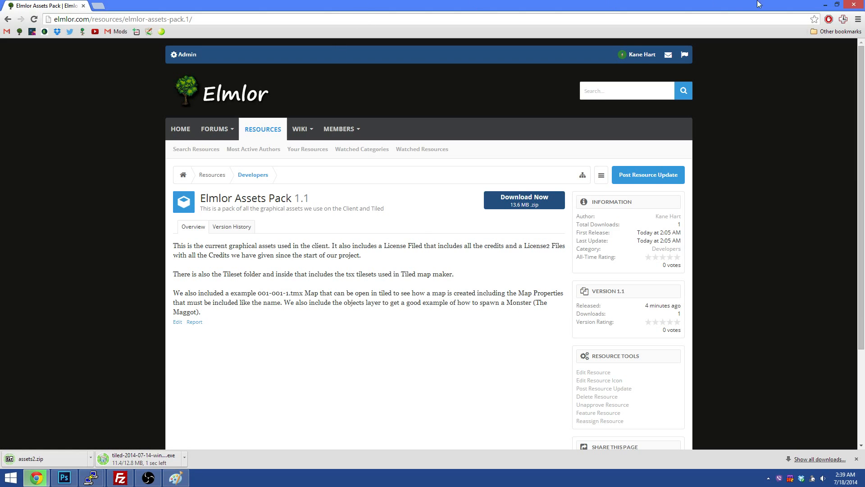
{"action": "left_click", "coordinate": [82, 462]}
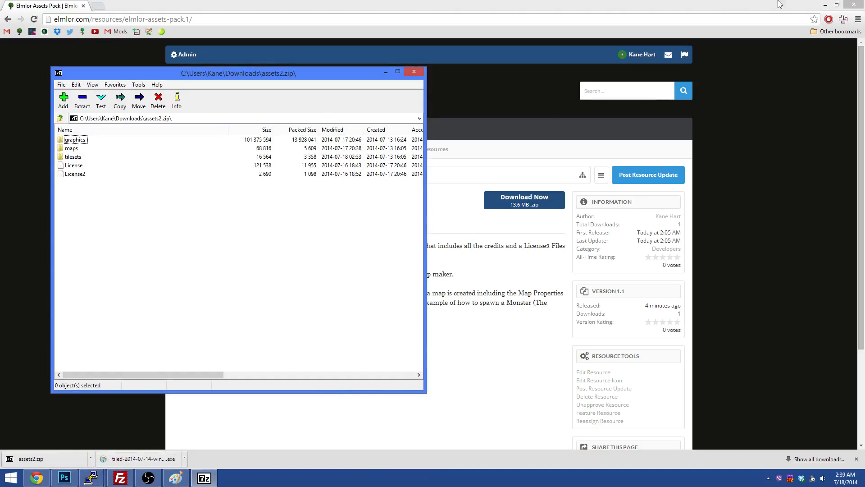
- Create a folder named "assets" on the desktop, extract the contents of assets2.zip into it, and close the archive
{"action": "left_click", "coordinate": [825, 4]}
{"action": "left_click_drag", "start_coordinate": [135, 76], "coordinate": [229, 72]}
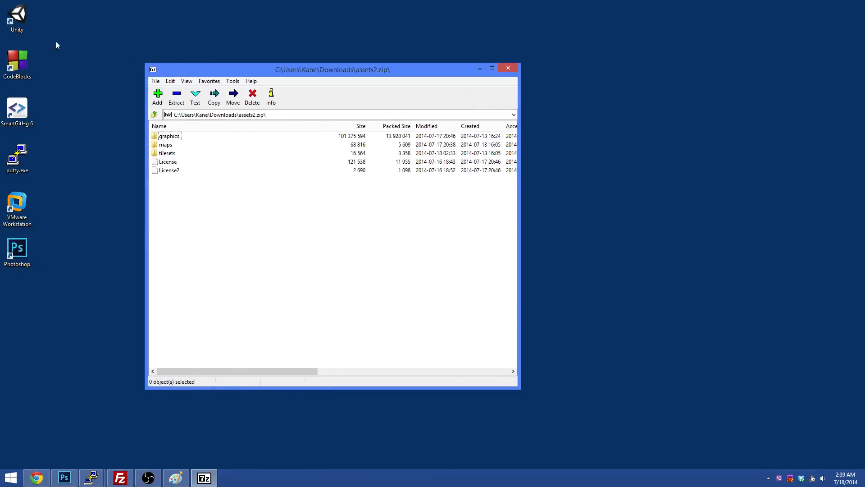
{"action": "right_click", "coordinate": [52, 15]}
{"action": "mouse_move", "coordinate": [83, 120]}
{"action": "left_click", "coordinate": [205, 118]}
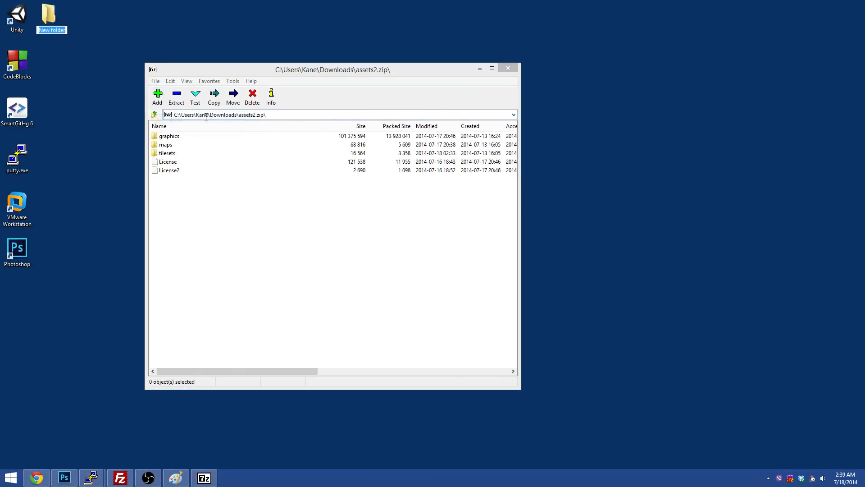
{"action": "type", "text": "assets"}
{"action": "key", "text": "Return"}
{"action": "left_click_drag", "start_coordinate": [205, 222], "coordinate": [53, 20]}
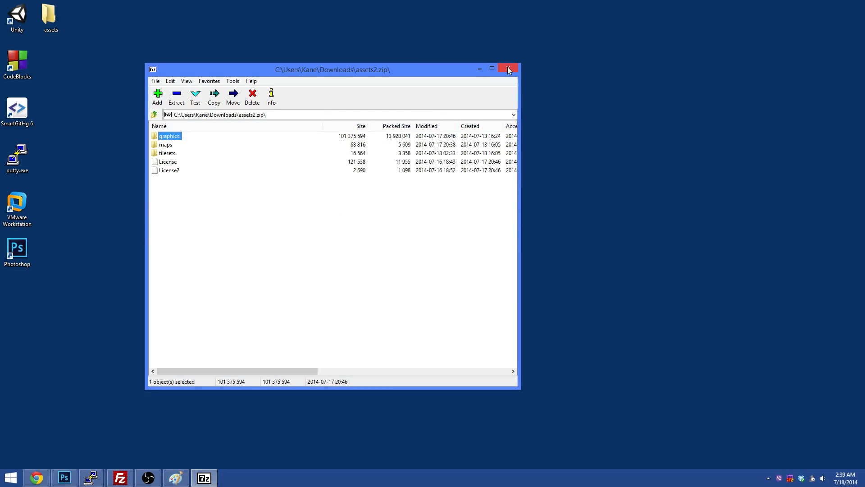
{"action": "left_click", "coordinate": [508, 68]}
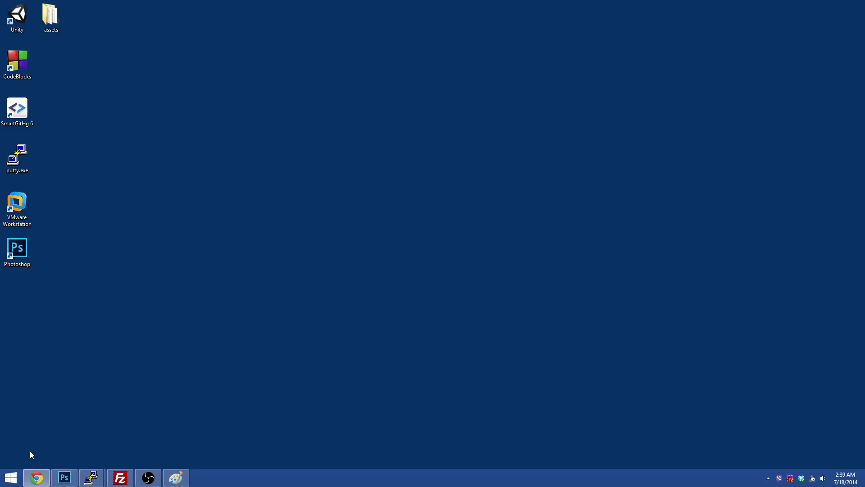
- Run the downloaded Tiled installer, accept the GNU General Public License, and start the installation
{"action": "left_click", "coordinate": [36, 477]}
{"action": "left_click", "coordinate": [144, 465]}
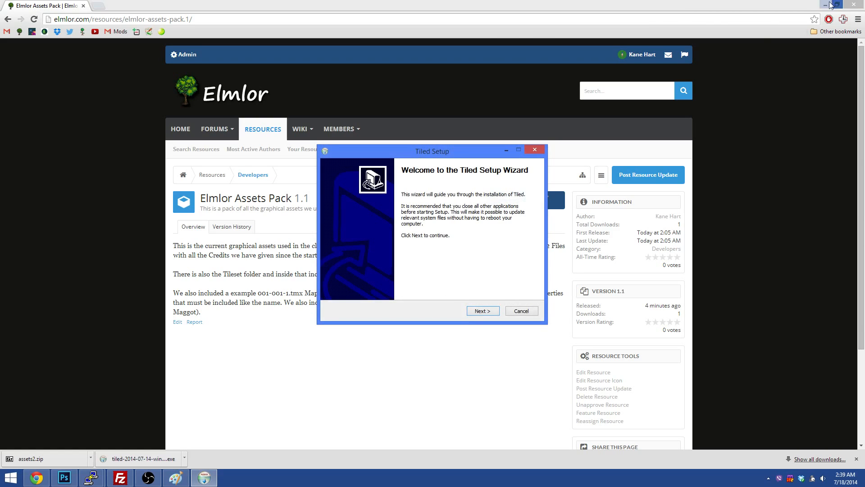
{"action": "left_click", "coordinate": [825, 4]}
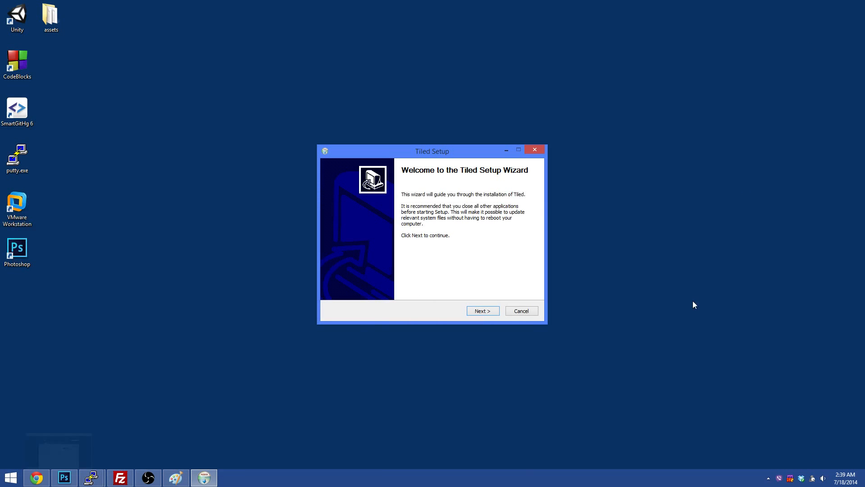
{"action": "left_click", "coordinate": [479, 311]}
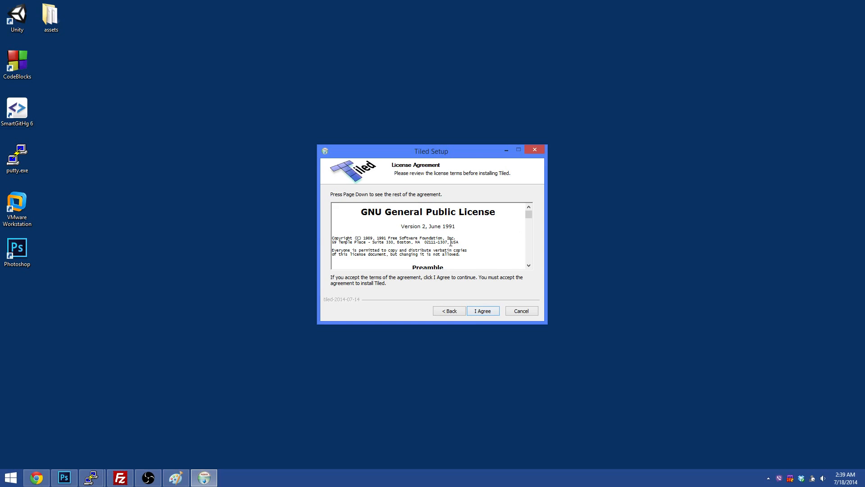
{"action": "scroll", "coordinate": [451, 243], "scroll_direction": "down", "scroll_amount": 4}
{"action": "scroll", "coordinate": [475, 283], "scroll_direction": "up", "scroll_amount": 4}
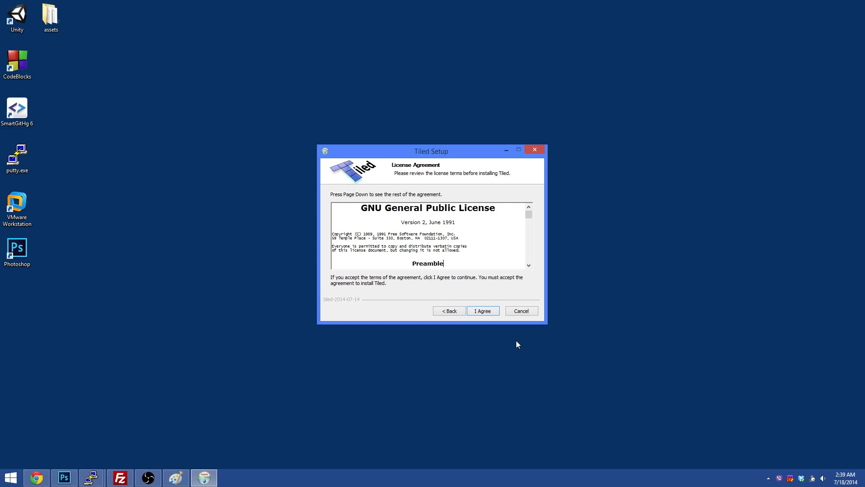
{"action": "left_click", "coordinate": [484, 310]}
{"action": "left_click", "coordinate": [484, 308]}
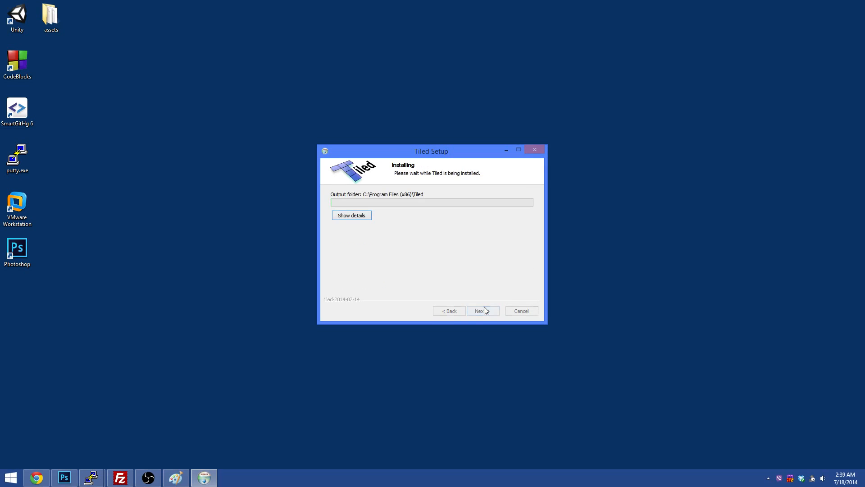
- Open the desktop assets folder to check its extracted folders and license files, and minimize its window
{"action": "double_click", "coordinate": [50, 17]}
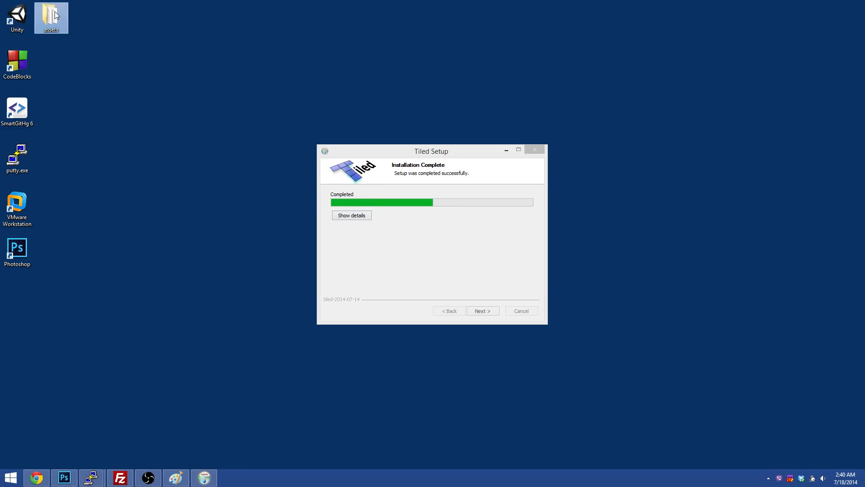
{"action": "left_click", "coordinate": [302, 203]}
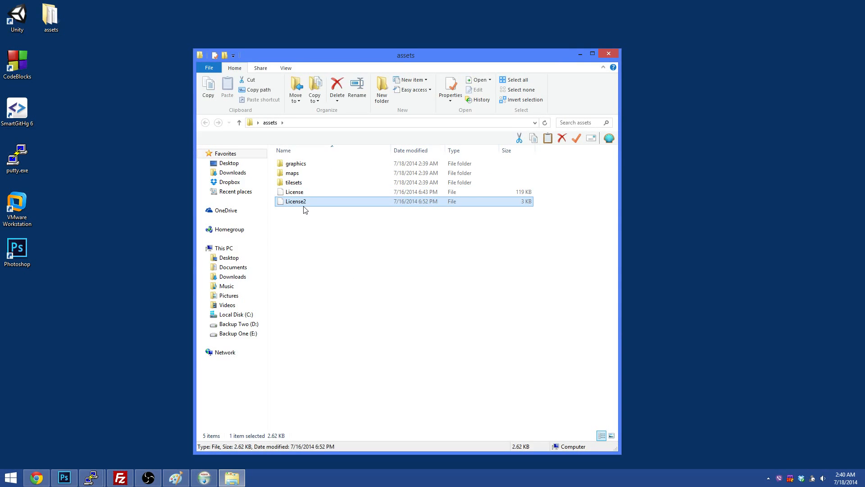
{"action": "left_click", "coordinate": [299, 206]}
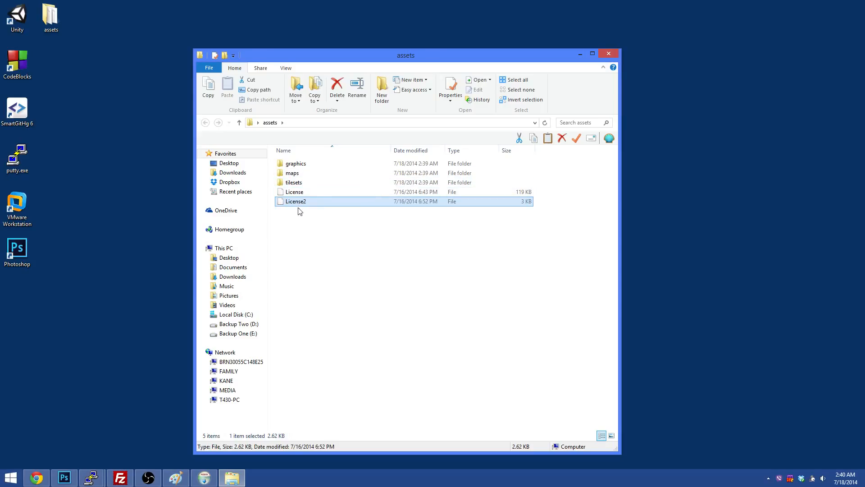
{"action": "key", "text": "Return"}
{"action": "left_click", "coordinate": [580, 55]}
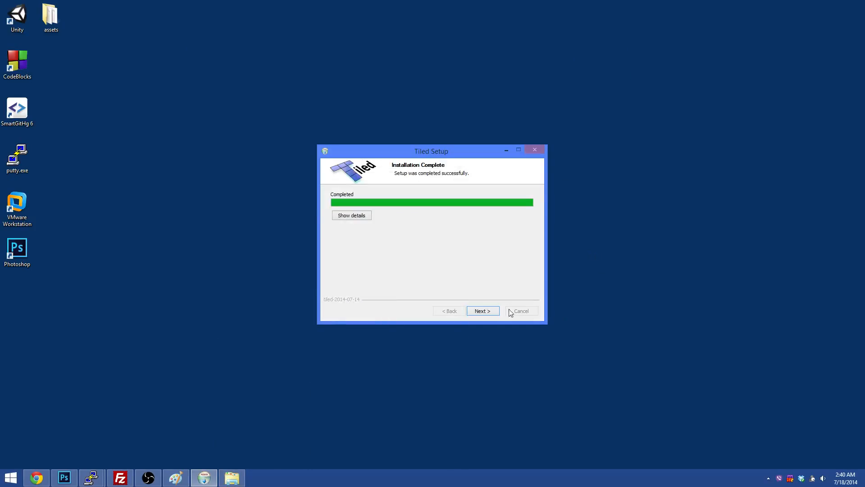
- Finish the Tiled setup with Launch Tiled enabled and dismiss the map-opening error
{"action": "left_click", "coordinate": [491, 312]}
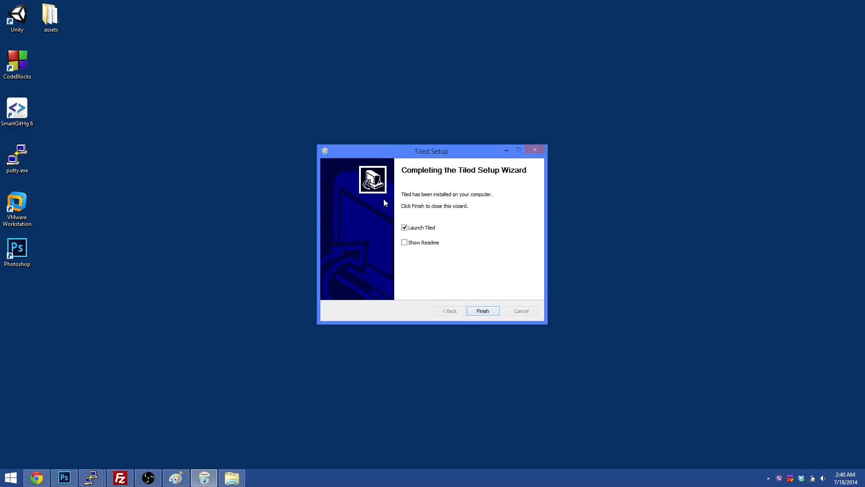
{"action": "left_click", "coordinate": [480, 307]}
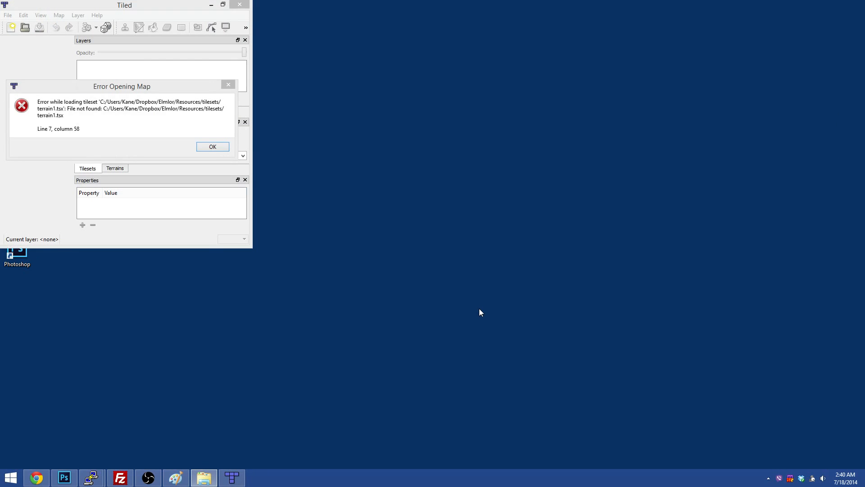
{"action": "left_click", "coordinate": [217, 147]}
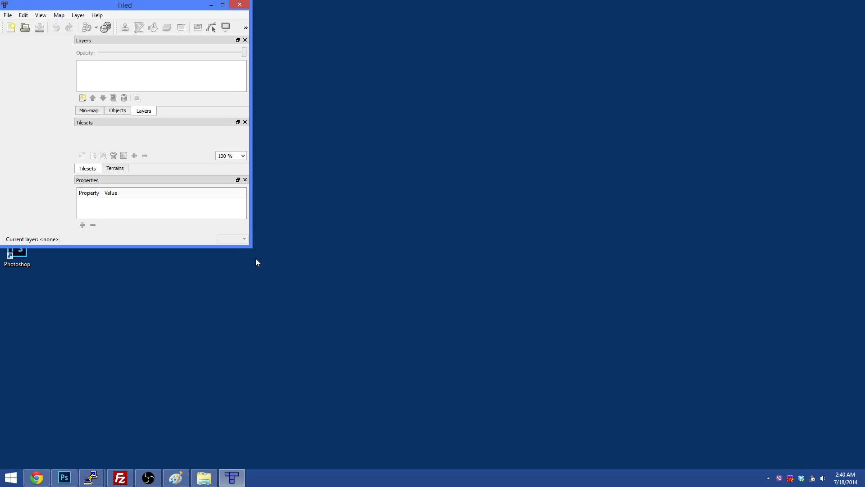
- Enlarge the Tiled window and maximize it to fill the screen
{"action": "double_click", "coordinate": [137, 5]}
{"action": "double_click", "coordinate": [379, 5]}
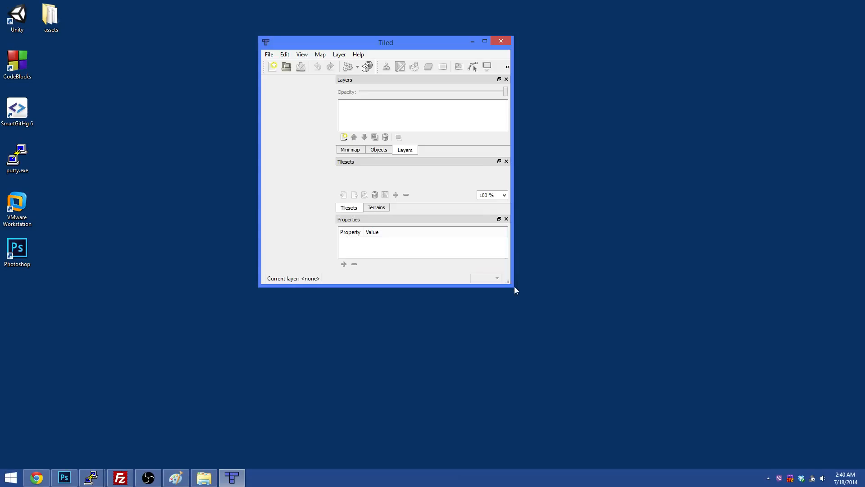
{"action": "left_click_drag", "start_coordinate": [514, 289], "coordinate": [860, 442]}
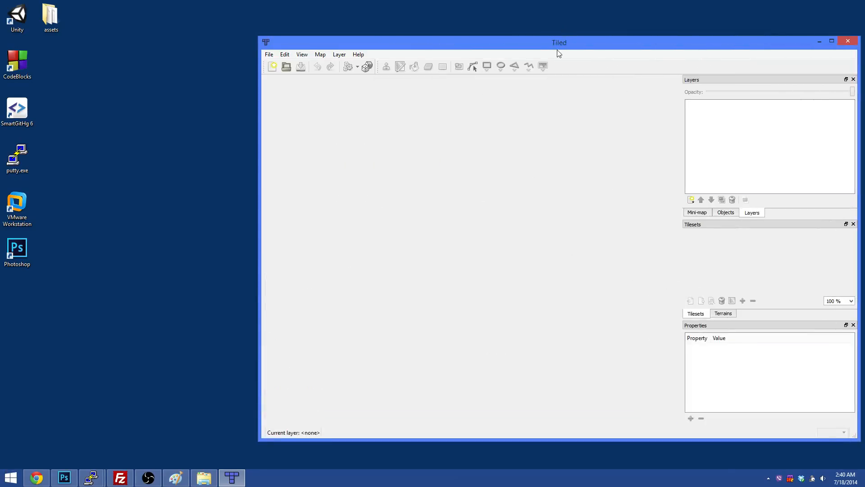
{"action": "left_click_drag", "start_coordinate": [558, 43], "coordinate": [453, 4]}
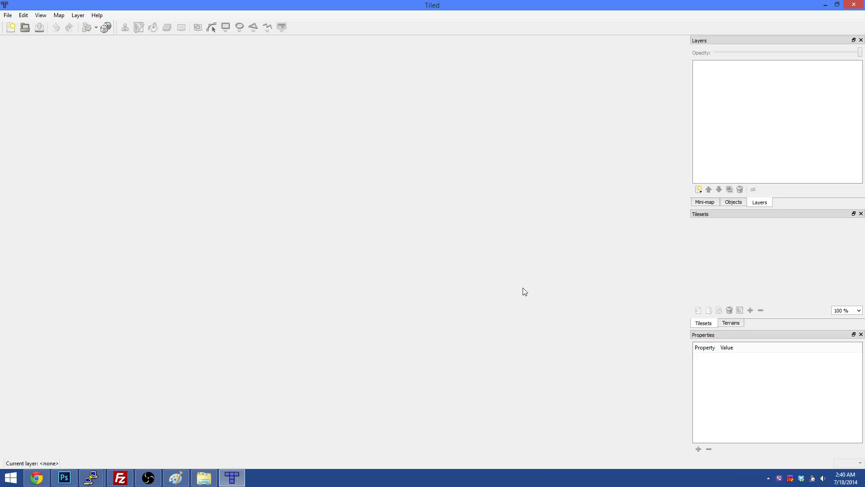
- Look through the Object Types and Automapping preferences, and close the preferences
{"action": "left_click", "coordinate": [46, 18]}
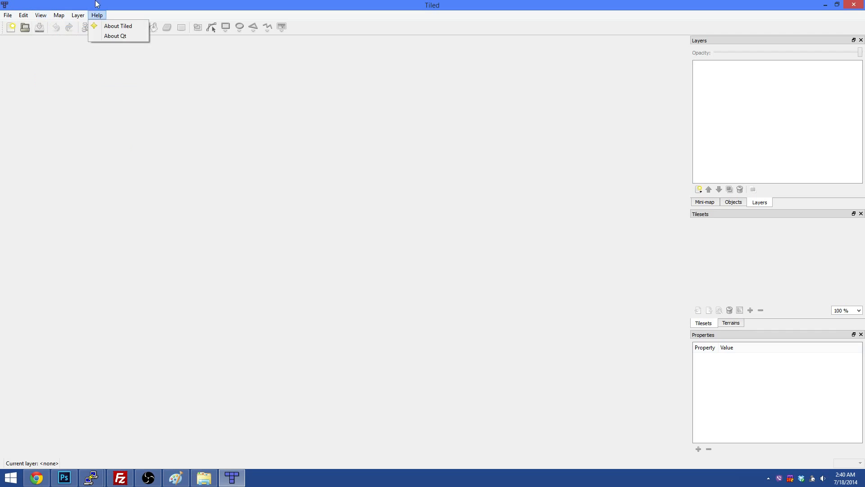
{"action": "mouse_move", "coordinate": [75, 18]}
{"action": "mouse_move", "coordinate": [8, 15]}
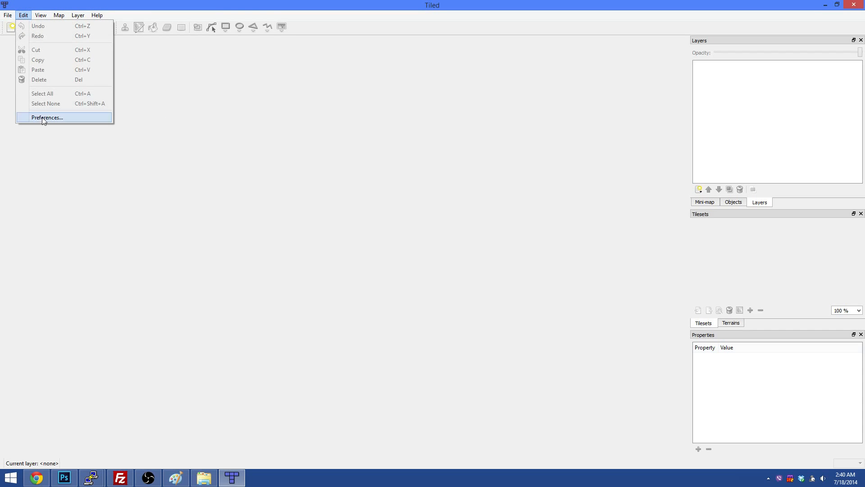
{"action": "left_click", "coordinate": [49, 119]}
{"action": "left_click", "coordinate": [391, 172]}
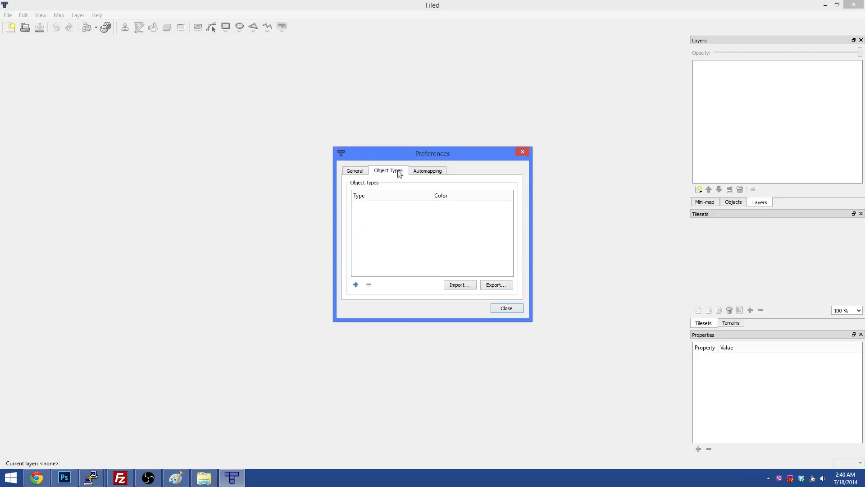
{"action": "left_click", "coordinate": [416, 172]}
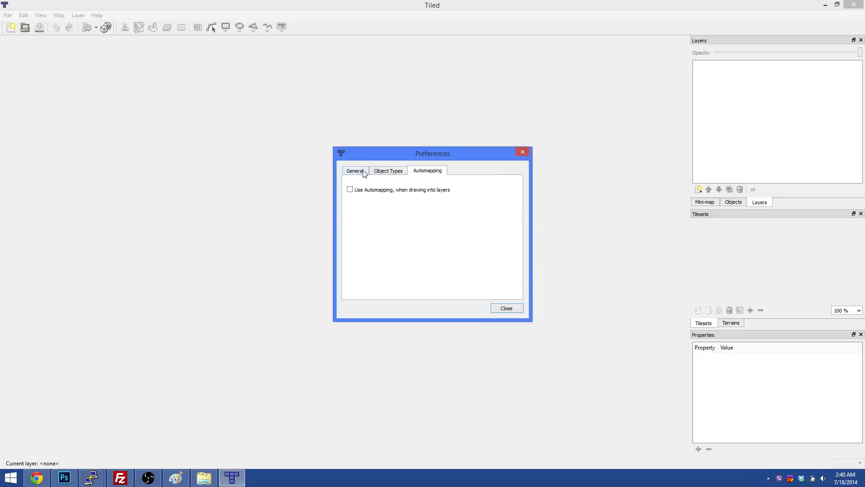
{"action": "left_click", "coordinate": [522, 152]}
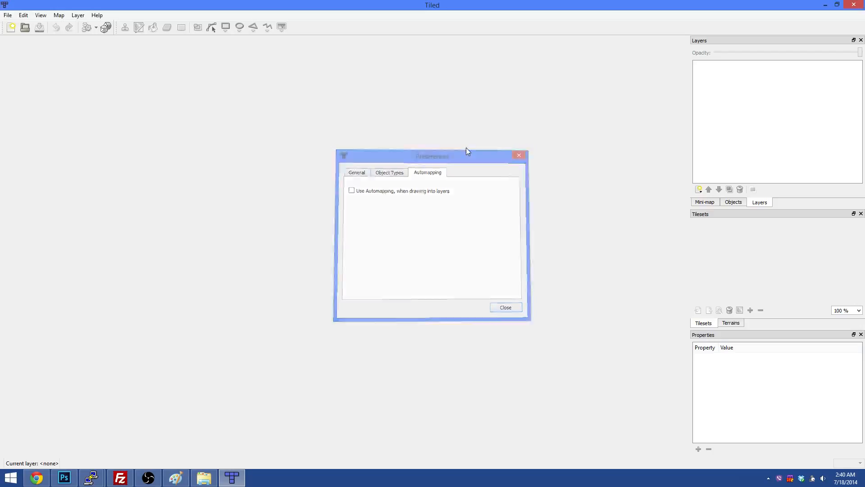
- Create an orthogonal map of 240 by 240 tiles at 32 px and add a custom map property "name" with the value Main Zone
{"action": "left_click", "coordinate": [10, 30]}
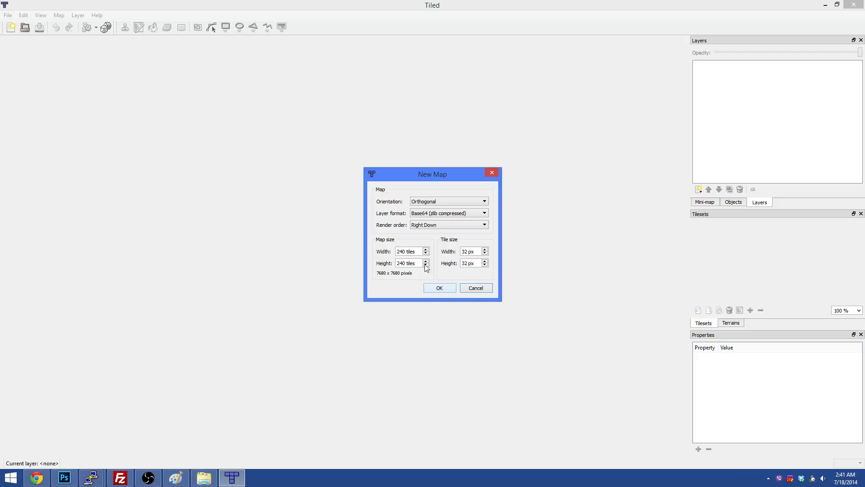
{"action": "left_click", "coordinate": [440, 289]}
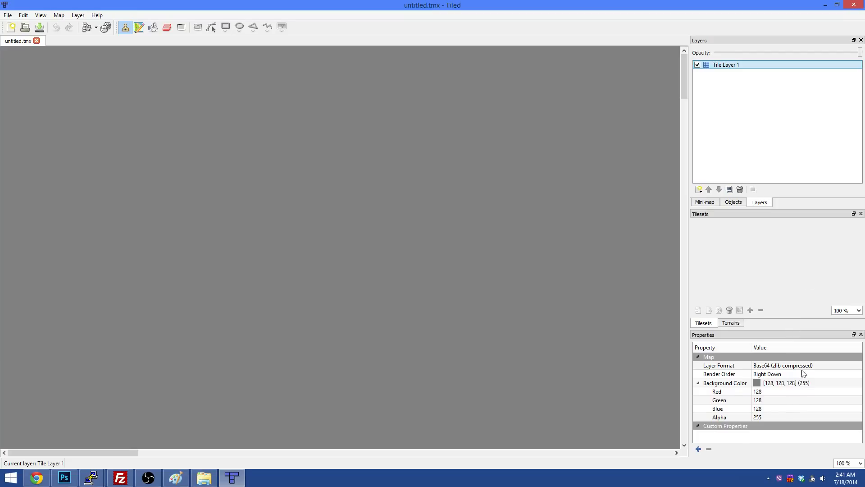
{"action": "left_click", "coordinate": [699, 448]}
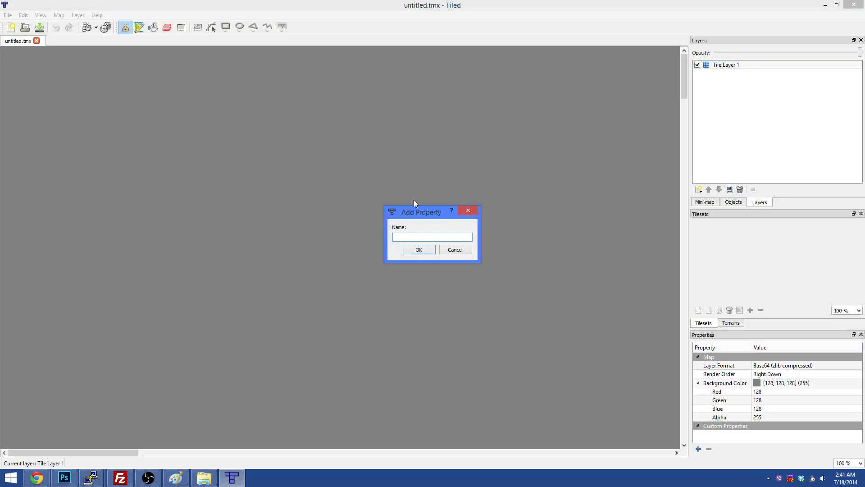
{"action": "type", "text": "name"}
{"action": "key", "text": "Return"}
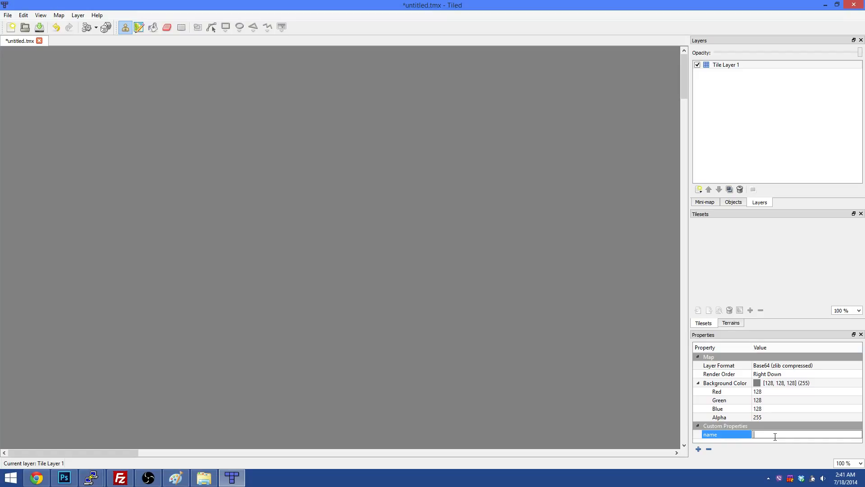
{"action": "type", "text": "Main Zone"}
{"action": "key", "text": "Return"}
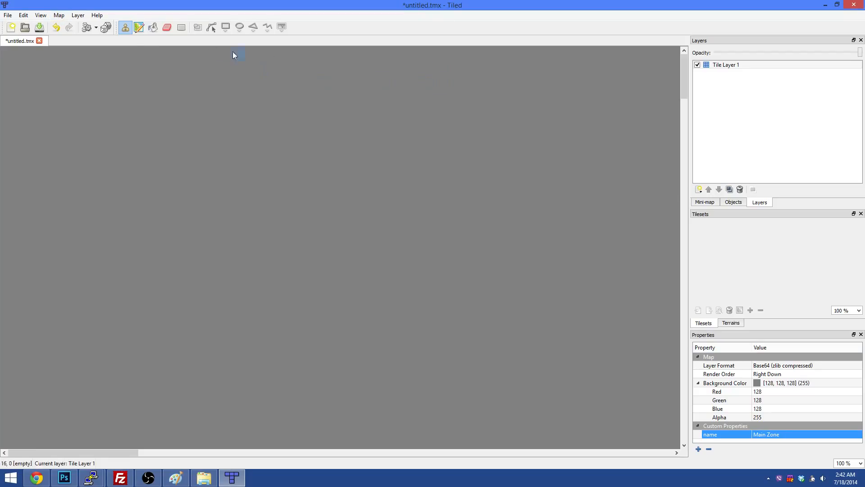
{"action": "left_click", "coordinate": [57, 16]}
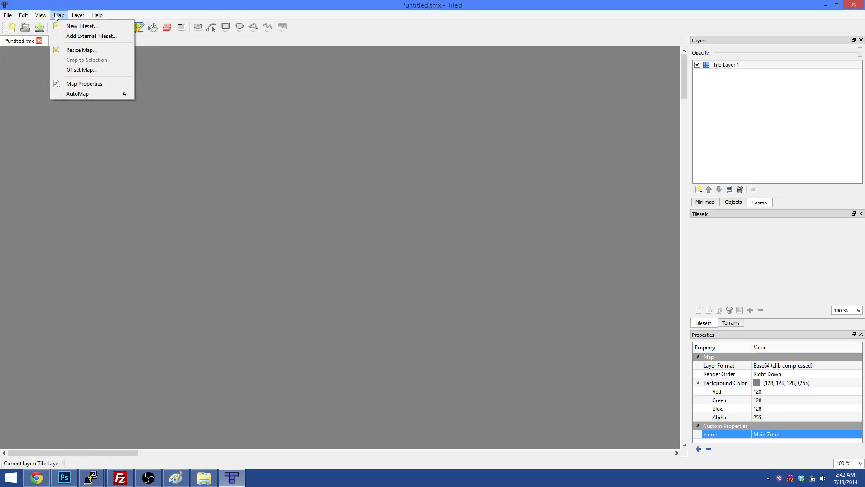
{"action": "left_click", "coordinate": [87, 27]}
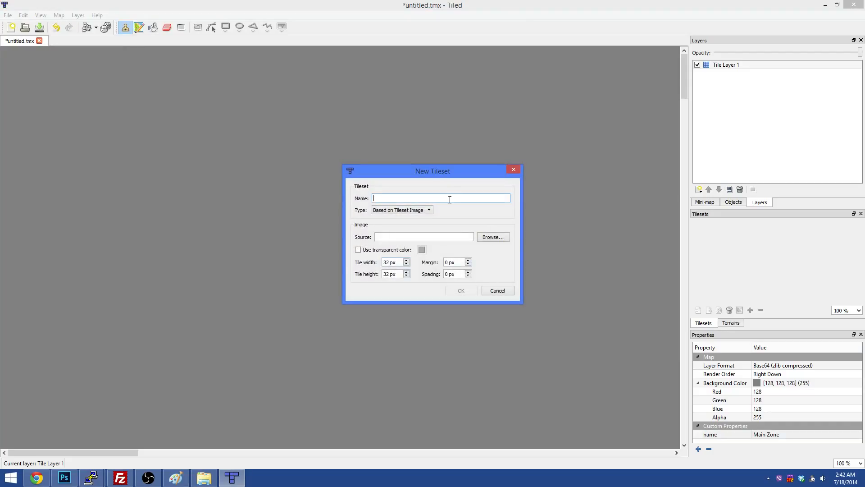
{"action": "left_click", "coordinate": [496, 291]}
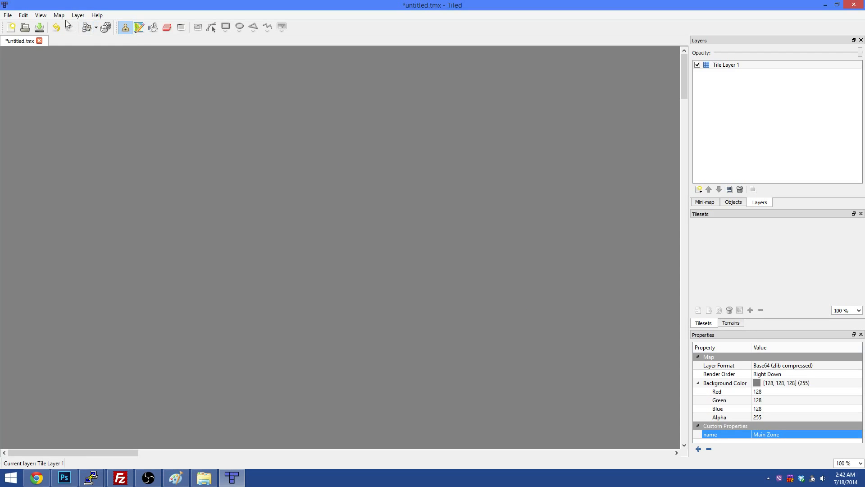
- Add the external tileset terrain.tsx from the tilesets folder inside the desktop assets folder to the map
{"action": "left_click", "coordinate": [59, 15]}
{"action": "left_click", "coordinate": [67, 36]}
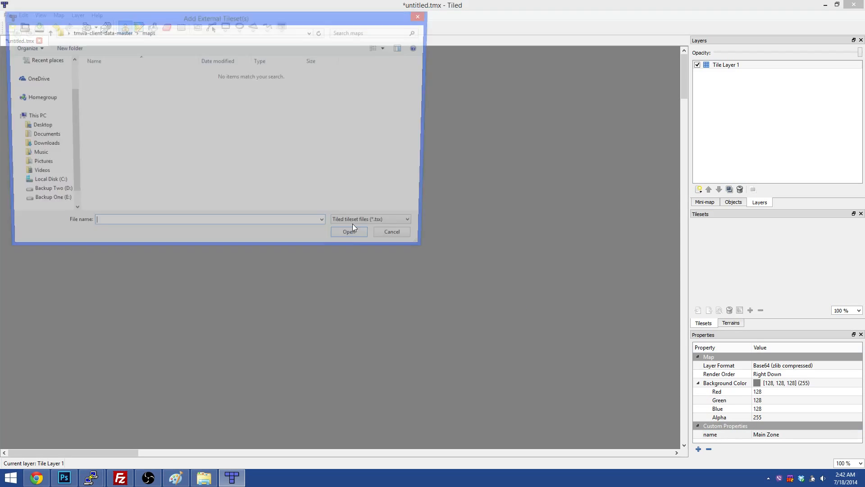
{"action": "left_click", "coordinate": [36, 73]}
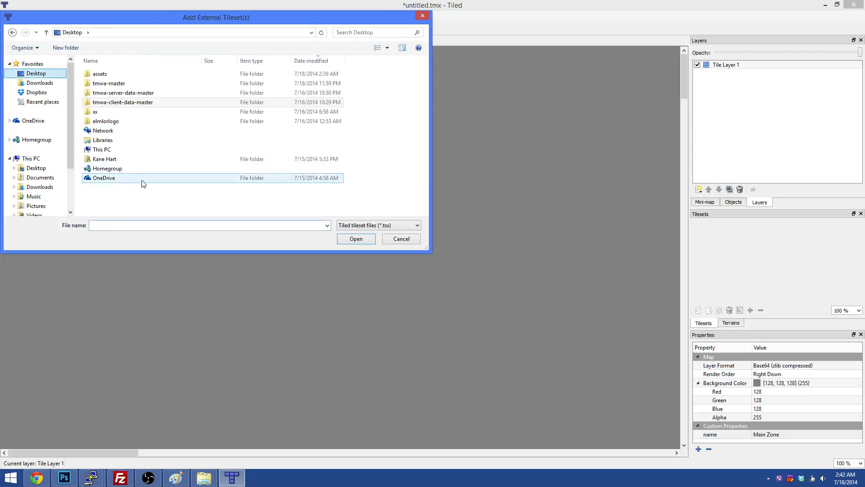
{"action": "double_click", "coordinate": [115, 76]}
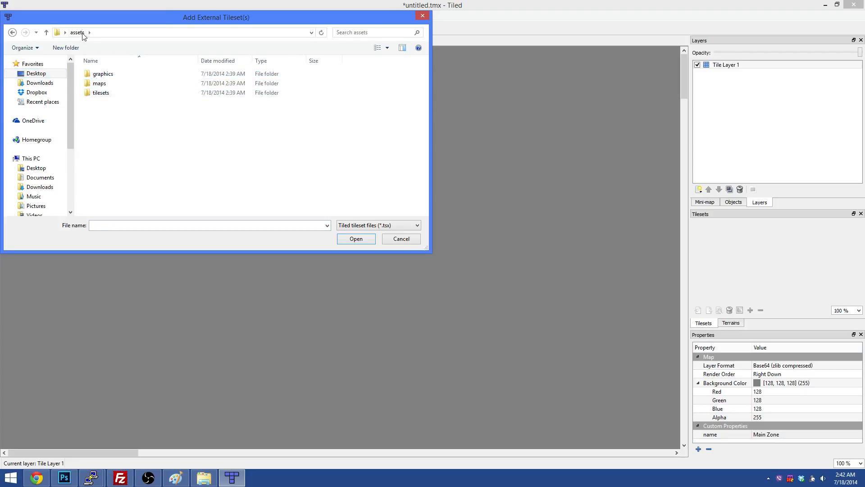
{"action": "double_click", "coordinate": [106, 93]}
{"action": "key", "text": "BackSpace"}
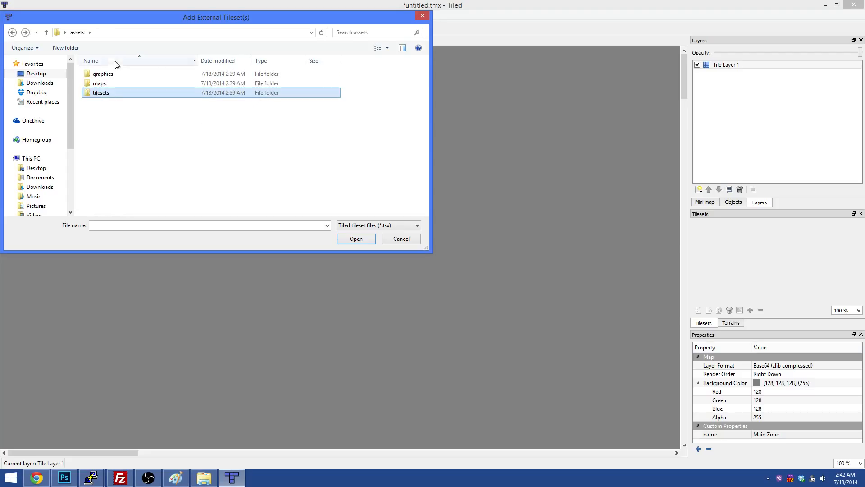
{"action": "left_click", "coordinate": [113, 32]}
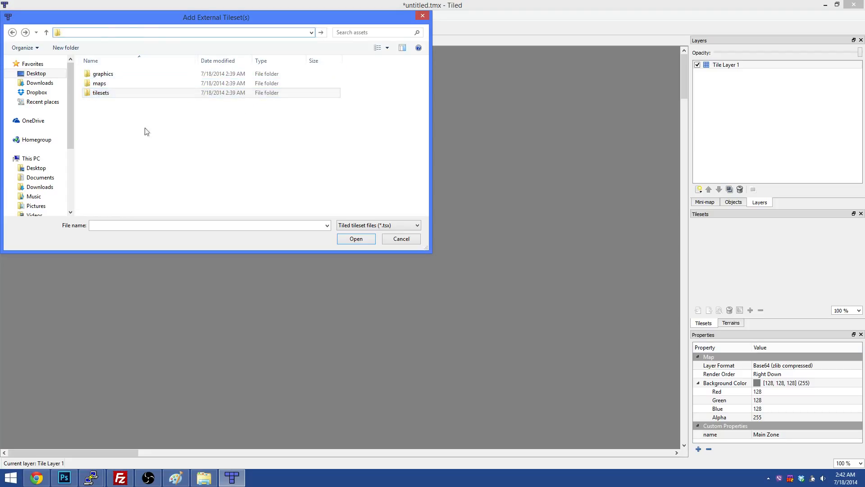
{"action": "double_click", "coordinate": [114, 93]}
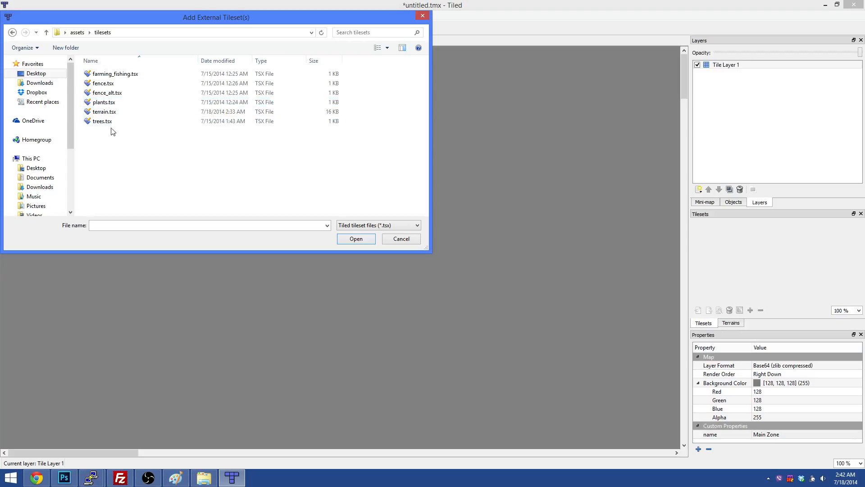
{"action": "double_click", "coordinate": [108, 113]}
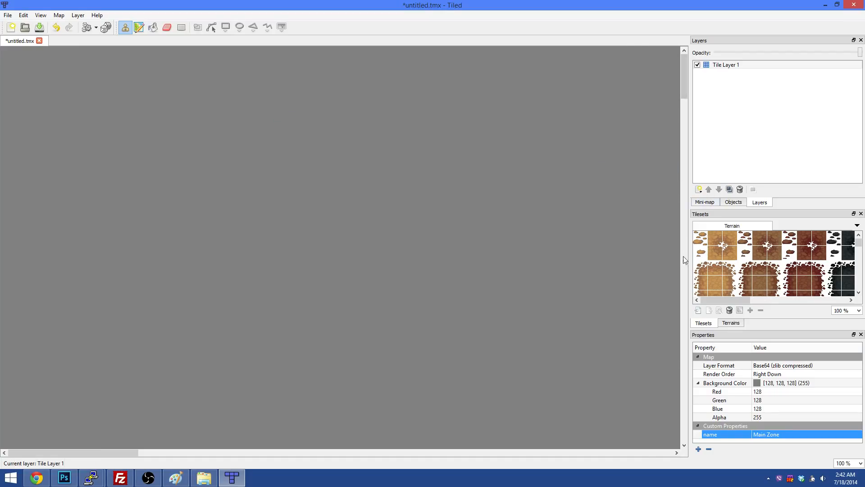
- Widen the docked panels and make the Tilesets area taller at the expense of the Layers and Properties areas
{"action": "left_click_drag", "start_coordinate": [688, 249], "coordinate": [622, 242]}
{"action": "mouse_move", "coordinate": [711, 300]}
{"action": "left_mouse_down"}
{"action": "mouse_move", "coordinate": [771, 305]}
{"action": "mouse_move", "coordinate": [713, 305]}
{"action": "left_mouse_up"}
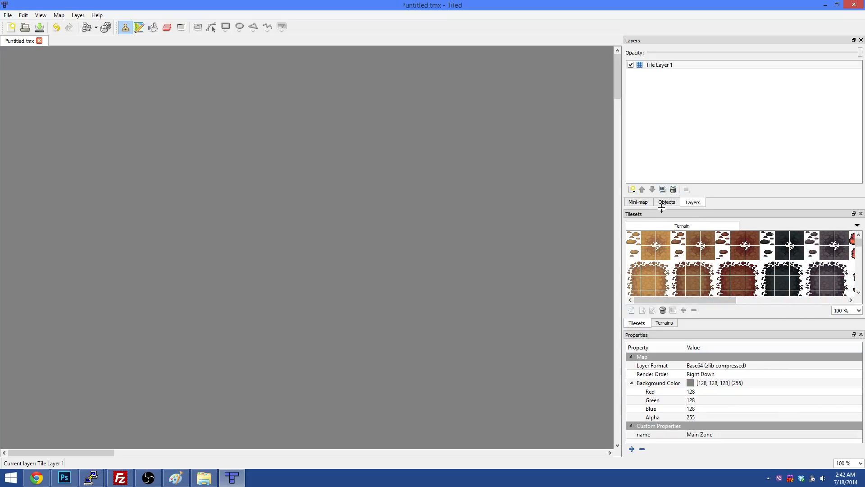
{"action": "left_click_drag", "start_coordinate": [661, 208], "coordinate": [662, 153]}
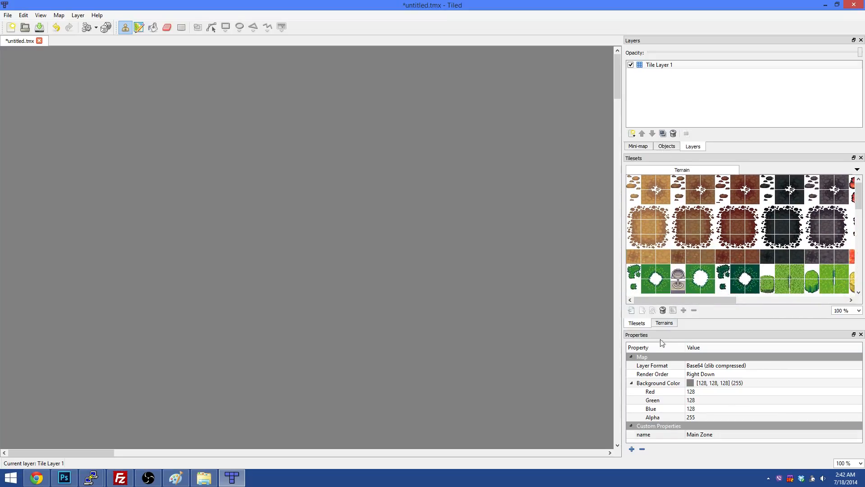
{"action": "left_click_drag", "start_coordinate": [662, 328], "coordinate": [761, 345]}
- Fill the empty Tile Layer 1 with the plain water tile from the Terrain tileset and slightly narrow the docked panels
{"action": "scroll", "coordinate": [730, 244], "scroll_direction": "down", "scroll_amount": 3}
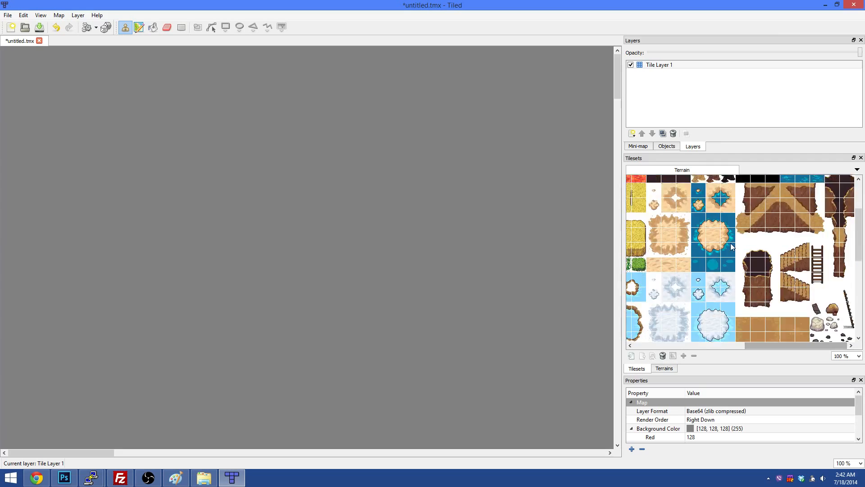
{"action": "scroll", "coordinate": [731, 247], "scroll_direction": "up", "scroll_amount": 2}
{"action": "scroll", "coordinate": [766, 243], "scroll_direction": "down", "scroll_amount": 1}
{"action": "scroll", "coordinate": [806, 241], "scroll_direction": "up", "scroll_amount": 1}
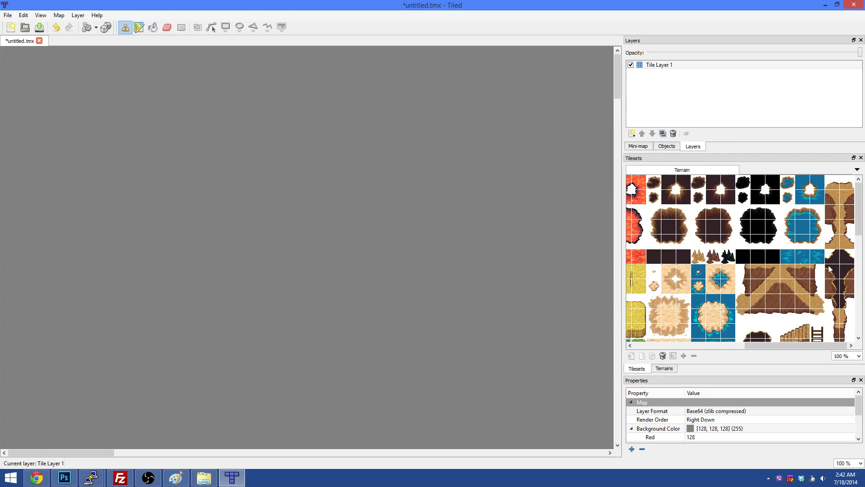
{"action": "left_click", "coordinate": [802, 232]}
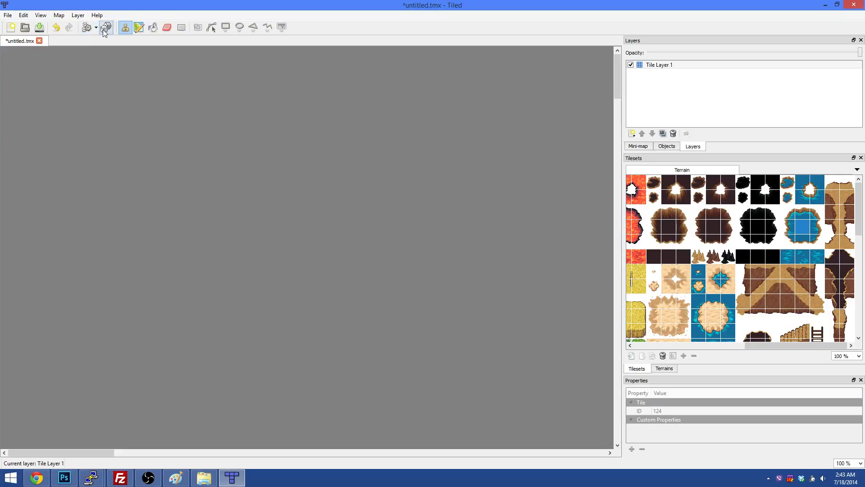
{"action": "left_click", "coordinate": [153, 27]}
{"action": "left_click", "coordinate": [257, 220]}
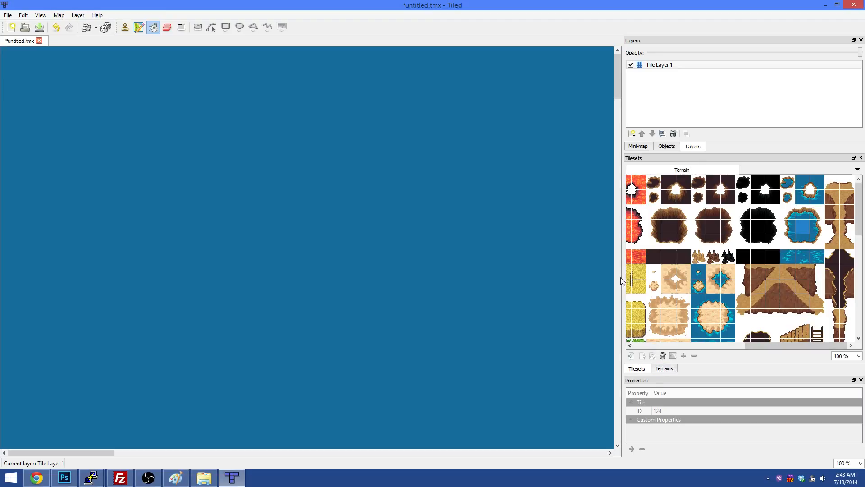
{"action": "left_click_drag", "start_coordinate": [620, 280], "coordinate": [653, 281]}
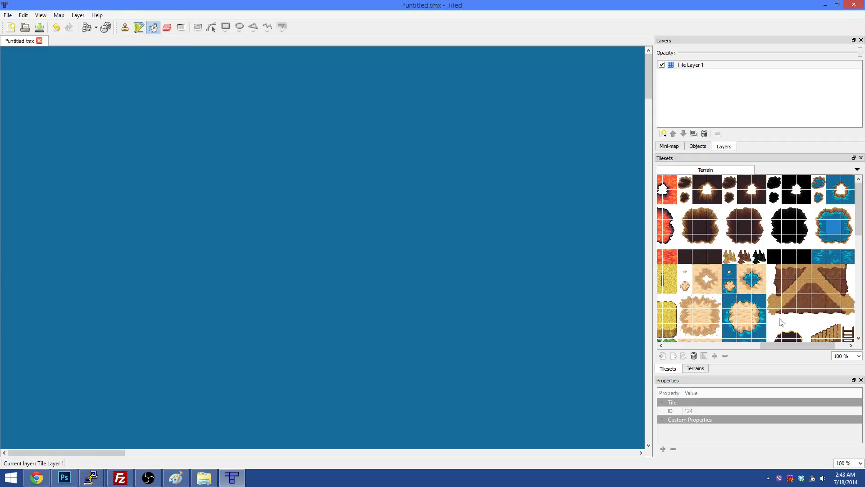
- Activate the Terrain Brush, browse the terrain list, and choose the 2 Grass terrain for painting
{"action": "left_click", "coordinate": [140, 30]}
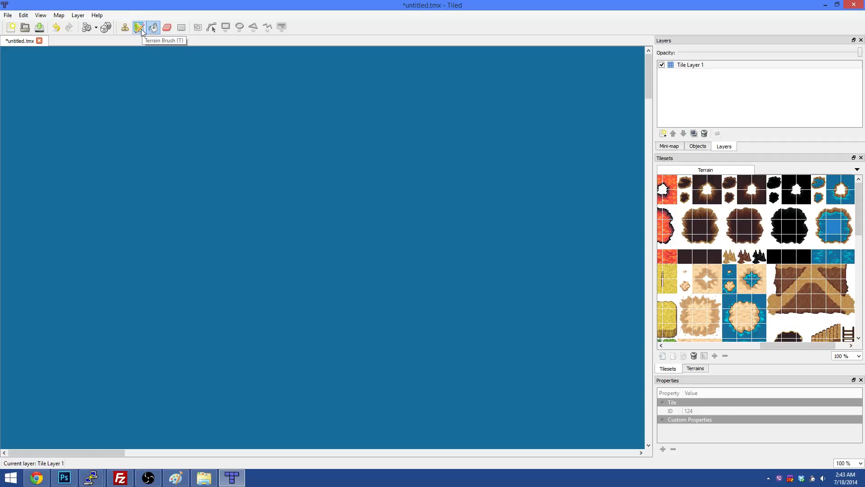
{"action": "left_click", "coordinate": [696, 368]}
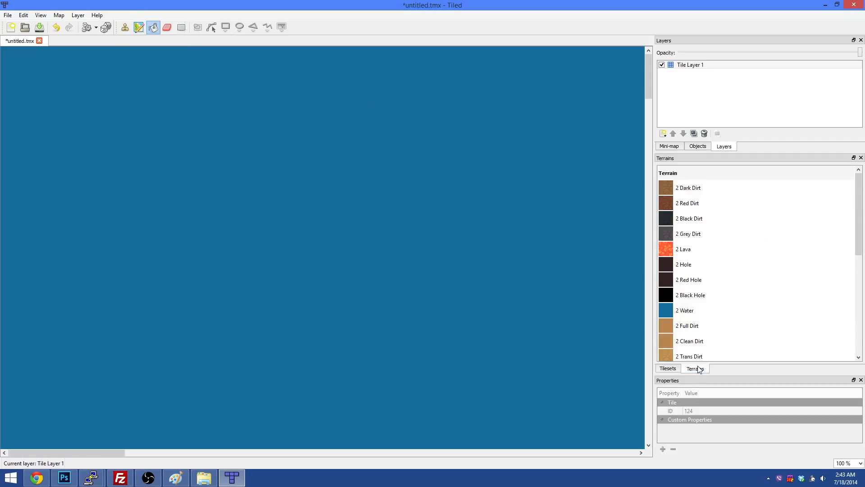
{"action": "left_click", "coordinate": [700, 189]}
{"action": "left_click", "coordinate": [696, 234]}
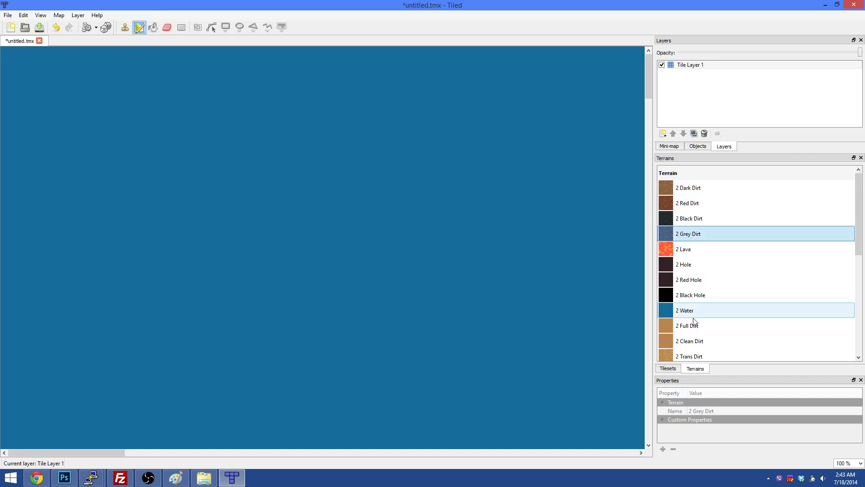
{"action": "left_click", "coordinate": [693, 312]}
{"action": "left_click", "coordinate": [693, 298]}
{"action": "left_click", "coordinate": [687, 280]}
{"action": "left_click", "coordinate": [678, 250]}
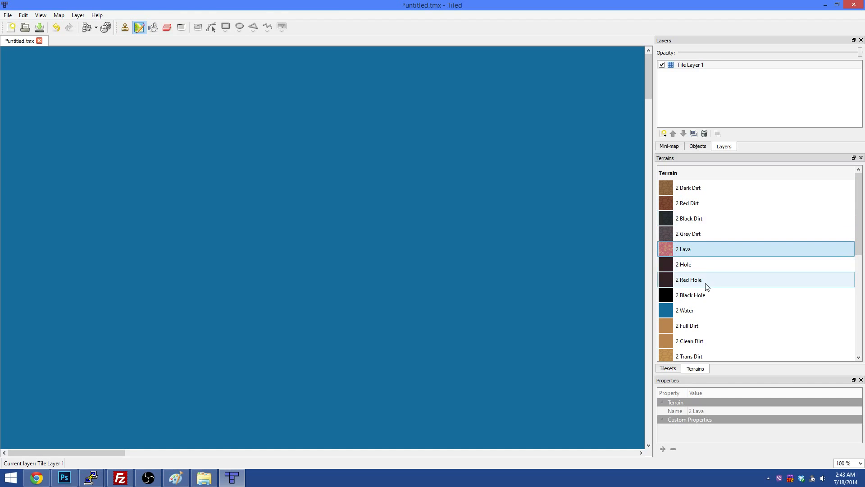
{"action": "scroll", "coordinate": [705, 287], "scroll_direction": "down", "scroll_amount": 4}
{"action": "left_click", "coordinate": [689, 194]}
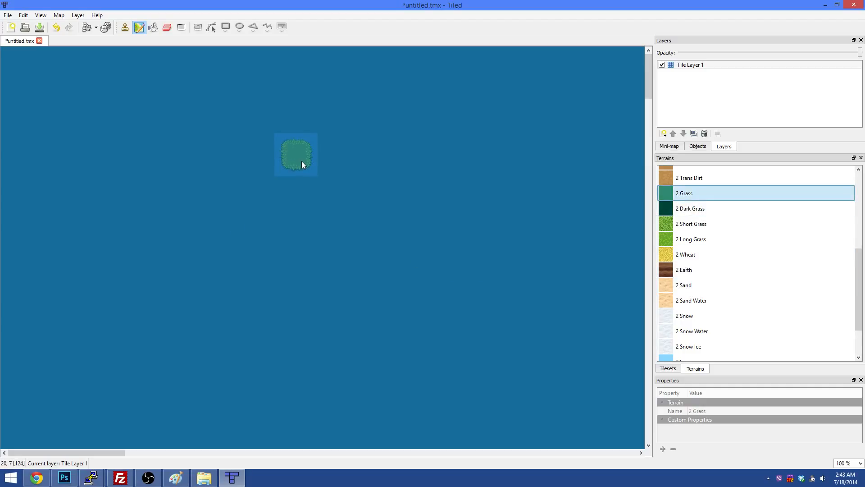
- Try painting a grass island over the water on Tile Layer 1, and undo it
{"action": "left_click_drag", "start_coordinate": [302, 160], "coordinate": [252, 217]}
{"action": "mouse_move", "coordinate": [255, 284]}
{"action": "left_mouse_down"}
{"action": "mouse_move", "coordinate": [311, 303]}
{"action": "mouse_move", "coordinate": [361, 265]}
{"action": "mouse_move", "coordinate": [317, 195]}
{"action": "mouse_move", "coordinate": [286, 255]}
{"action": "mouse_move", "coordinate": [336, 230]}
{"action": "mouse_move", "coordinate": [328, 154]}
{"action": "mouse_move", "coordinate": [327, 235]}
{"action": "left_mouse_up"}
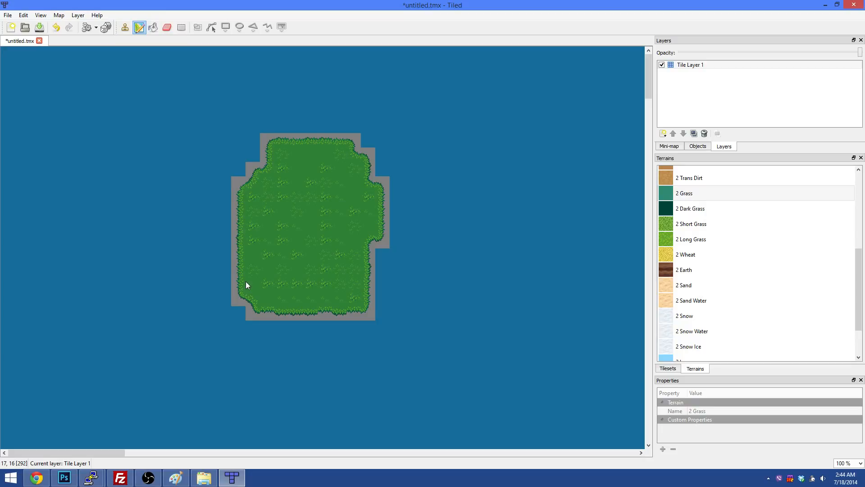
{"action": "key", "text": "ctrl+z"}
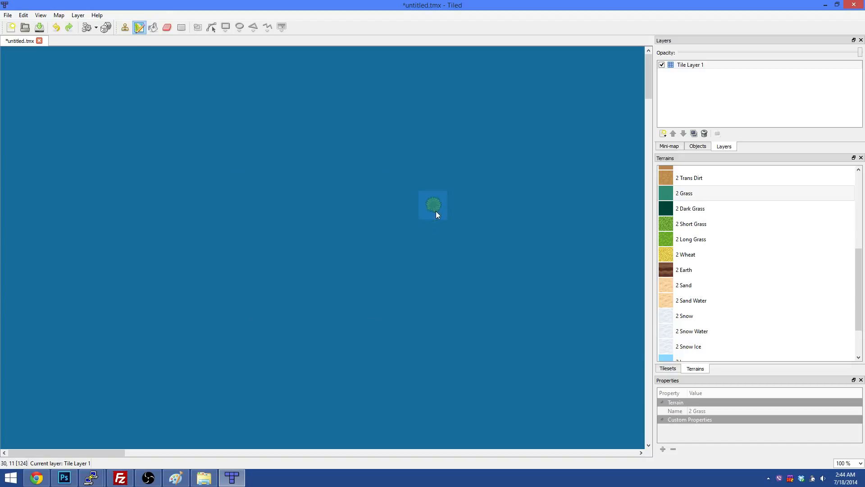
- Rename Tile Layer 1 as Ground1
{"action": "double_click", "coordinate": [682, 66]}
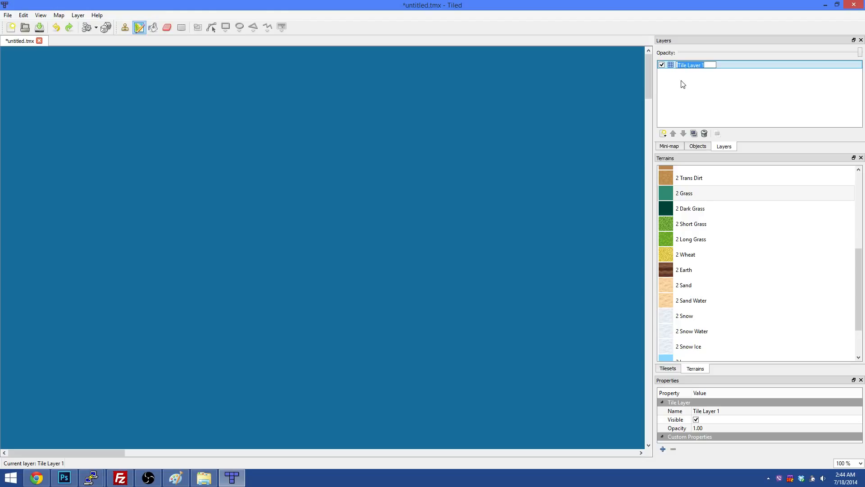
{"action": "type", "text": "Ground1"}
{"action": "key", "text": "Return"}
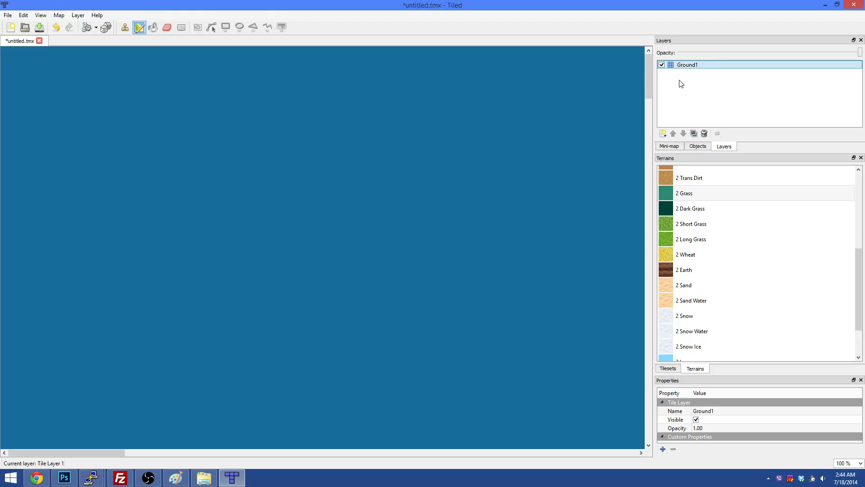
- Add a second tile layer above Ground1 and name it Ground2
{"action": "left_click", "coordinate": [664, 133]}
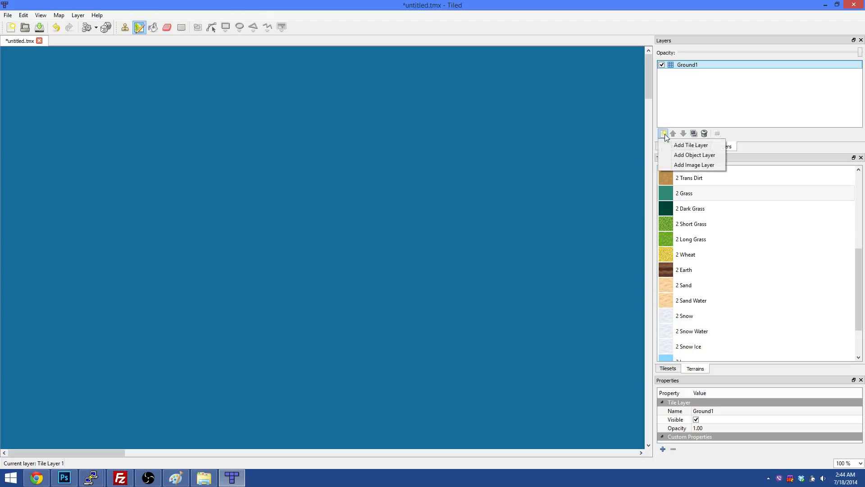
{"action": "left_click", "coordinate": [691, 145]}
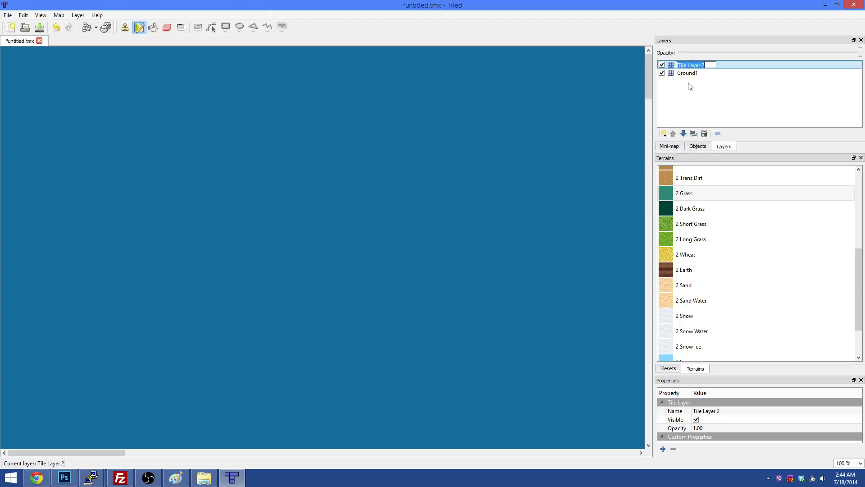
{"action": "type", "text": "Ground2"}
{"action": "key", "text": "Return"}
{"action": "left_click", "coordinate": [662, 135]}
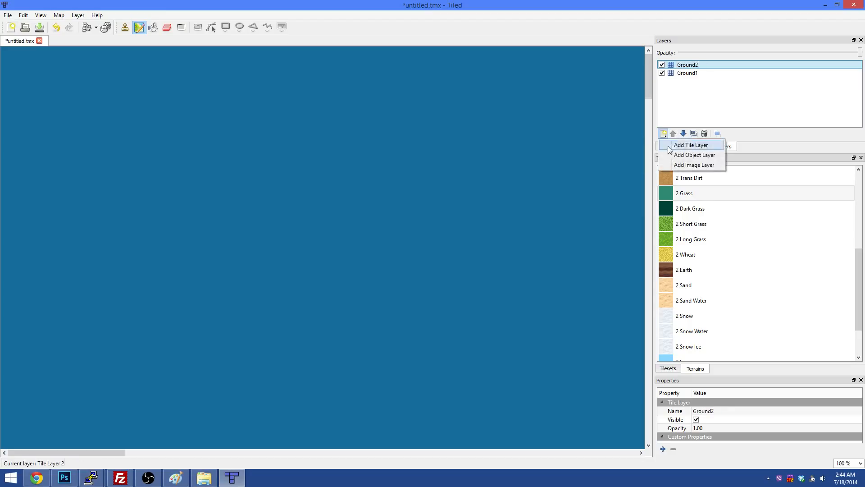
{"action": "left_click", "coordinate": [780, 138]}
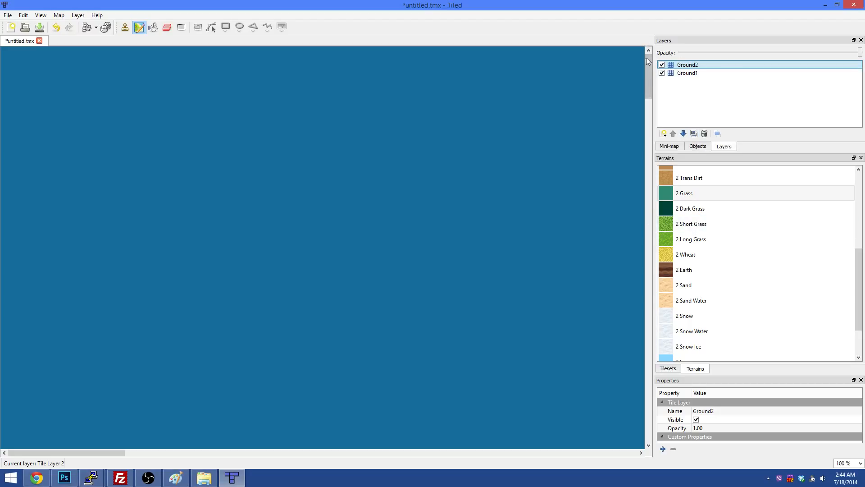
- Paint a large island on the Ground2 layer with the 2 Grass terrain, undoing a stray stroke along the way
{"action": "left_click_drag", "start_coordinate": [649, 68], "coordinate": [650, 68]}
{"action": "left_click", "coordinate": [705, 67]}
{"action": "left_click", "coordinate": [334, 182]}
{"action": "mouse_move", "coordinate": [373, 171]}
{"action": "left_mouse_down"}
{"action": "mouse_move", "coordinate": [251, 240]}
{"action": "mouse_move", "coordinate": [408, 360]}
{"action": "mouse_move", "coordinate": [394, 189]}
{"action": "mouse_move", "coordinate": [305, 199]}
{"action": "mouse_move", "coordinate": [365, 171]}
{"action": "mouse_move", "coordinate": [480, 257]}
{"action": "mouse_move", "coordinate": [311, 151]}
{"action": "left_mouse_up"}
{"action": "mouse_move", "coordinate": [405, 147]}
{"action": "left_mouse_down"}
{"action": "mouse_move", "coordinate": [329, 143]}
{"action": "mouse_move", "coordinate": [419, 243]}
{"action": "mouse_move", "coordinate": [389, 240]}
{"action": "mouse_move", "coordinate": [241, 285]}
{"action": "mouse_move", "coordinate": [381, 252]}
{"action": "mouse_move", "coordinate": [340, 339]}
{"action": "mouse_move", "coordinate": [361, 228]}
{"action": "mouse_move", "coordinate": [353, 142]}
{"action": "mouse_move", "coordinate": [494, 299]}
{"action": "mouse_move", "coordinate": [410, 380]}
{"action": "mouse_move", "coordinate": [454, 337]}
{"action": "mouse_move", "coordinate": [474, 341]}
{"action": "mouse_move", "coordinate": [529, 303]}
{"action": "mouse_move", "coordinate": [396, 372]}
{"action": "mouse_move", "coordinate": [439, 405]}
{"action": "mouse_move", "coordinate": [221, 246]}
{"action": "left_mouse_up"}
{"action": "key", "text": "ctrl+z"}
{"action": "mouse_move", "coordinate": [179, 264]}
{"action": "left_mouse_down"}
{"action": "mouse_move", "coordinate": [452, 195]}
{"action": "mouse_move", "coordinate": [363, 99]}
{"action": "mouse_move", "coordinate": [588, 394]}
{"action": "mouse_move", "coordinate": [533, 426]}
{"action": "mouse_move", "coordinate": [486, 391]}
{"action": "left_mouse_up"}
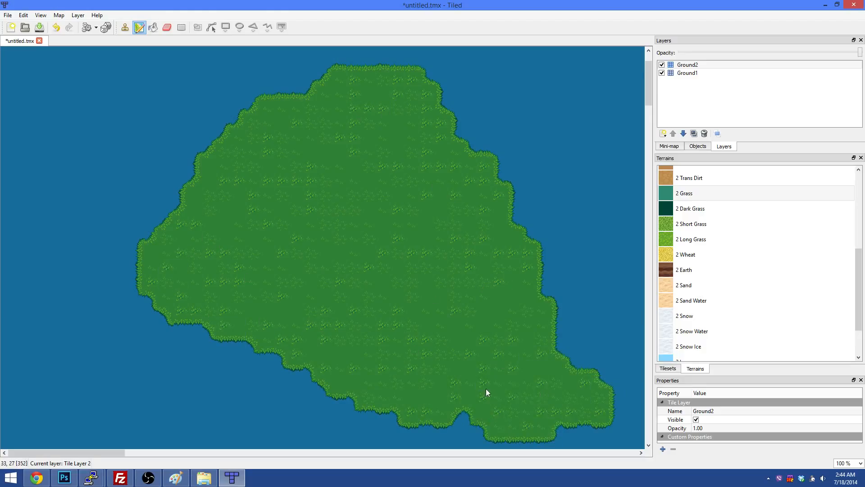
- Extend the grass island southward and widen its eastern side on Ground2
{"action": "scroll", "coordinate": [528, 358], "scroll_direction": "down", "scroll_amount": 4}
{"action": "mouse_move", "coordinate": [566, 290]}
{"action": "left_mouse_down"}
{"action": "mouse_move", "coordinate": [562, 299]}
{"action": "mouse_move", "coordinate": [504, 230]}
{"action": "mouse_move", "coordinate": [516, 130]}
{"action": "mouse_move", "coordinate": [566, 272]}
{"action": "mouse_move", "coordinate": [387, 228]}
{"action": "mouse_move", "coordinate": [562, 301]}
{"action": "mouse_move", "coordinate": [356, 243]}
{"action": "mouse_move", "coordinate": [410, 314]}
{"action": "mouse_move", "coordinate": [321, 251]}
{"action": "left_mouse_up"}
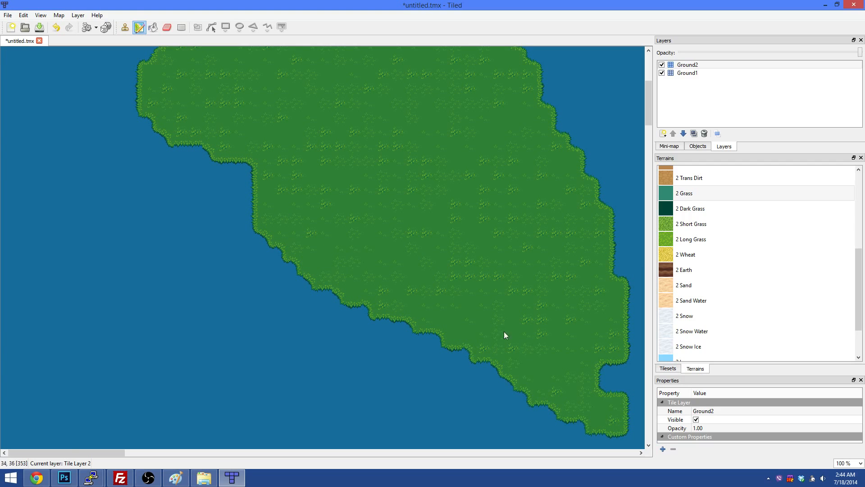
{"action": "left_click_drag", "start_coordinate": [504, 331], "coordinate": [579, 145]}
{"action": "scroll", "coordinate": [577, 225], "scroll_direction": "up", "scroll_amount": 3}
{"action": "mouse_move", "coordinate": [507, 174]}
{"action": "left_mouse_down"}
{"action": "mouse_move", "coordinate": [549, 225]}
{"action": "mouse_move", "coordinate": [260, 417]}
{"action": "left_mouse_up"}
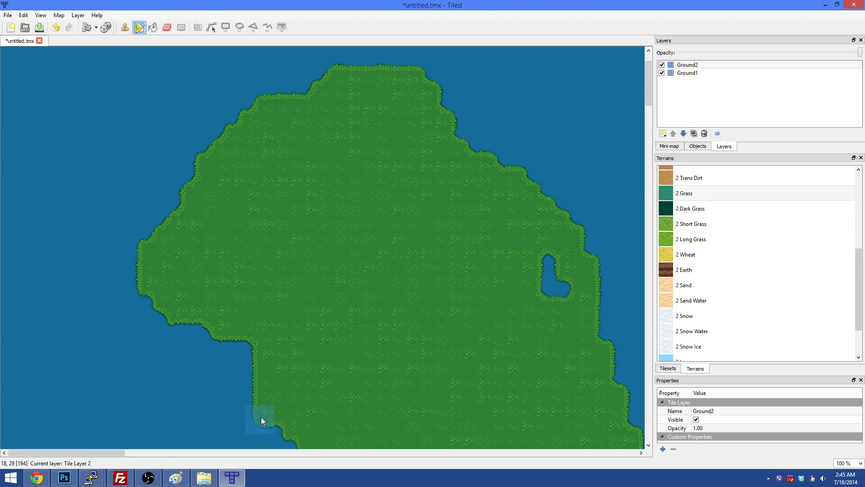
- Paint more 2 Grass terrain east and southeast of the island to enlarge its eastern half
{"action": "left_click_drag", "start_coordinate": [116, 453], "coordinate": [162, 452]}
{"action": "mouse_move", "coordinate": [289, 252]}
{"action": "left_mouse_down"}
{"action": "mouse_move", "coordinate": [421, 411]}
{"action": "mouse_move", "coordinate": [325, 380]}
{"action": "left_mouse_up"}
{"action": "scroll", "coordinate": [351, 347], "scroll_direction": "down", "scroll_amount": 3}
{"action": "left_click_drag", "start_coordinate": [378, 315], "coordinate": [378, 369]}
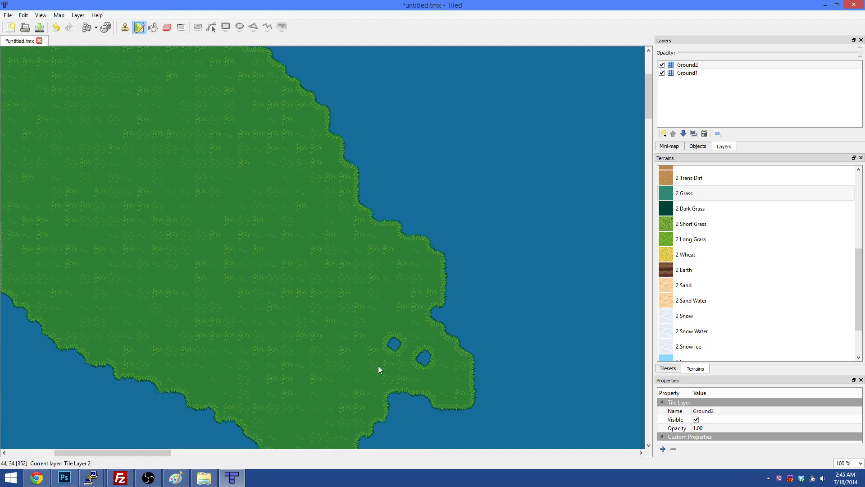
{"action": "scroll", "coordinate": [436, 362], "scroll_direction": "down", "scroll_amount": 2}
{"action": "mouse_move", "coordinate": [429, 353]}
{"action": "left_mouse_down"}
{"action": "mouse_move", "coordinate": [446, 232]}
{"action": "mouse_move", "coordinate": [368, 135]}
{"action": "mouse_move", "coordinate": [454, 231]}
{"action": "mouse_move", "coordinate": [495, 195]}
{"action": "mouse_move", "coordinate": [450, 249]}
{"action": "mouse_move", "coordinate": [563, 154]}
{"action": "mouse_move", "coordinate": [528, 168]}
{"action": "left_mouse_up"}
- Paint a grass arm reaching north from the island's eastern half, with a short spur pointing east
{"action": "scroll", "coordinate": [526, 164], "scroll_direction": "up", "scroll_amount": 5}
{"action": "mouse_move", "coordinate": [405, 266]}
{"action": "left_mouse_down"}
{"action": "mouse_move", "coordinate": [493, 188]}
{"action": "mouse_move", "coordinate": [520, 149]}
{"action": "mouse_move", "coordinate": [338, 291]}
{"action": "mouse_move", "coordinate": [448, 81]}
{"action": "mouse_move", "coordinate": [486, 150]}
{"action": "mouse_move", "coordinate": [485, 124]}
{"action": "mouse_move", "coordinate": [500, 147]}
{"action": "left_mouse_up"}
{"action": "left_click", "coordinate": [529, 135]}
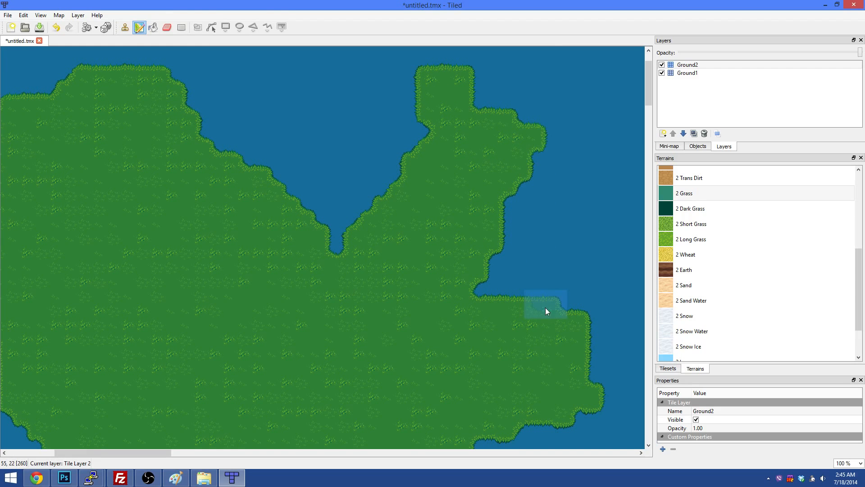
{"action": "left_click", "coordinate": [555, 142]}
{"action": "scroll", "coordinate": [215, 272], "scroll_direction": "up", "scroll_amount": 2}
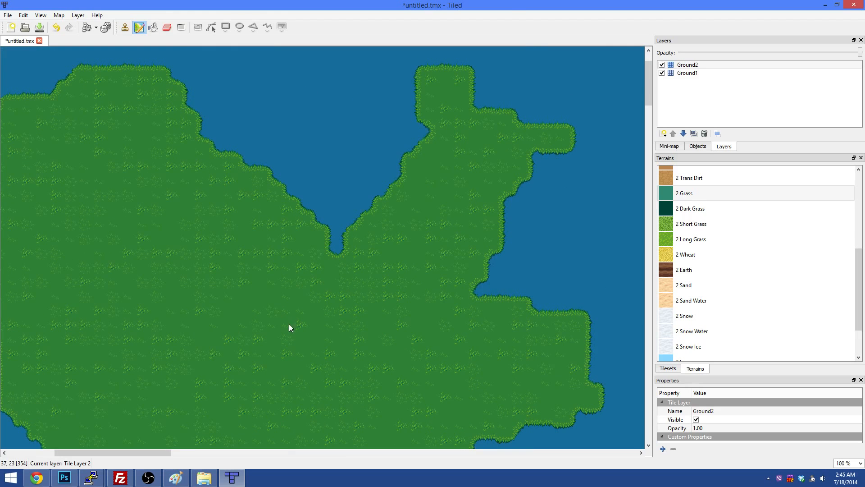
- Try painting a lake inside the grass island with the 2 Water terrain, and undo it
{"action": "left_click_drag", "start_coordinate": [172, 455], "coordinate": [142, 454]}
{"action": "scroll", "coordinate": [480, 215], "scroll_direction": "down", "scroll_amount": 2}
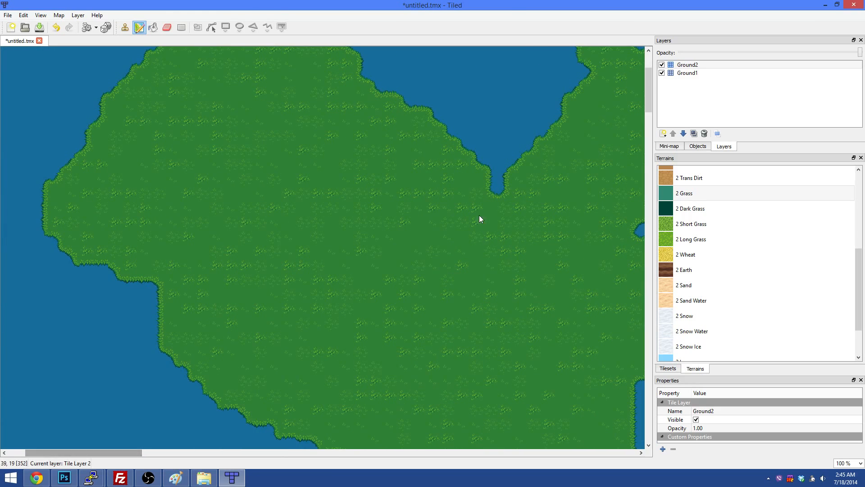
{"action": "scroll", "coordinate": [730, 234], "scroll_direction": "up", "scroll_amount": 2}
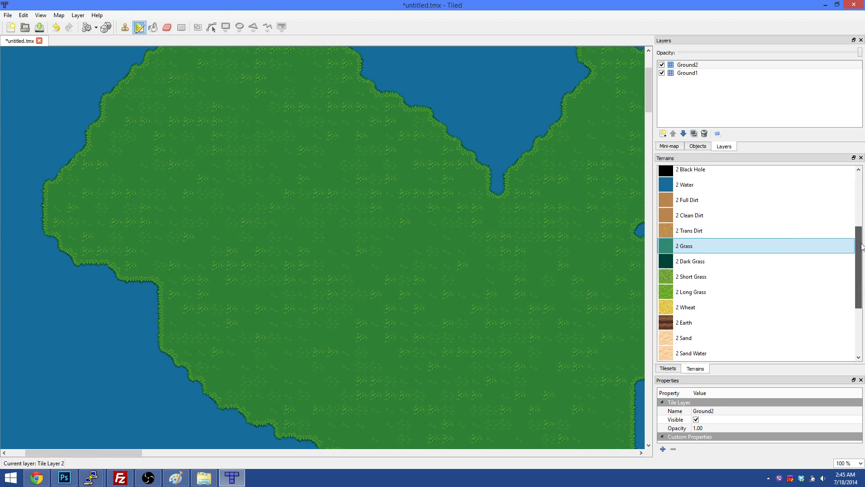
{"action": "left_click", "coordinate": [725, 225]}
{"action": "left_click_drag", "start_coordinate": [463, 226], "coordinate": [374, 203]}
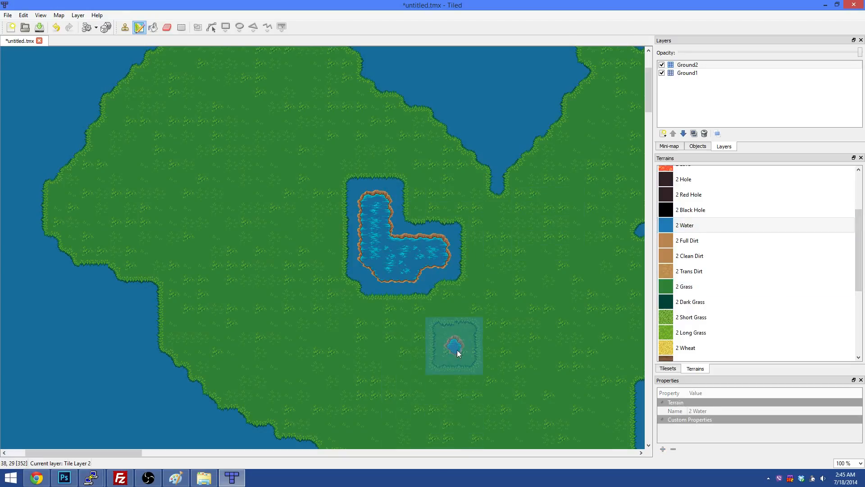
{"action": "key", "text": "ctrl+z"}
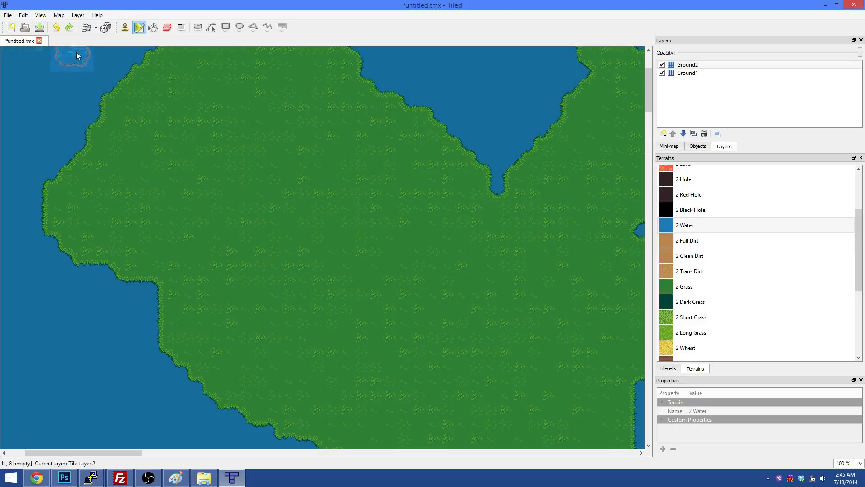
- Erase a patch of grass inside the island and paint a 2 Grass border around the hole to form a lake
{"action": "left_click", "coordinate": [166, 28]}
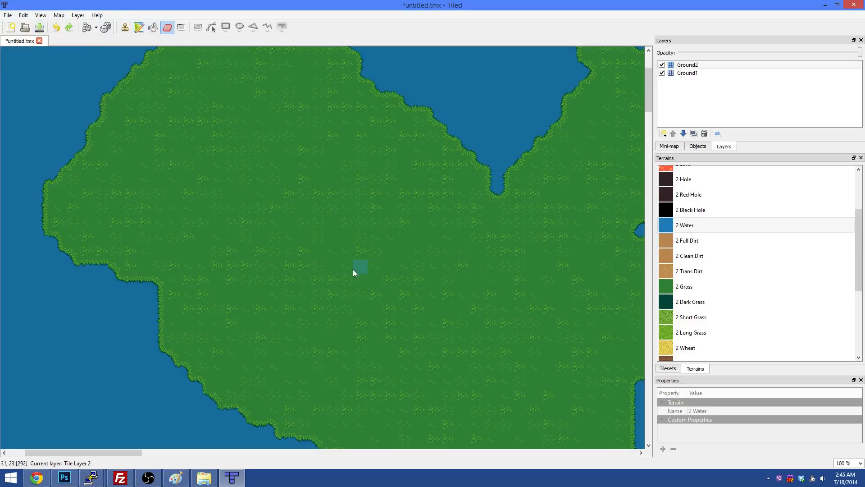
{"action": "mouse_move", "coordinate": [352, 269]}
{"action": "left_mouse_down"}
{"action": "mouse_move", "coordinate": [367, 252]}
{"action": "mouse_move", "coordinate": [362, 271]}
{"action": "mouse_move", "coordinate": [323, 222]}
{"action": "left_mouse_up"}
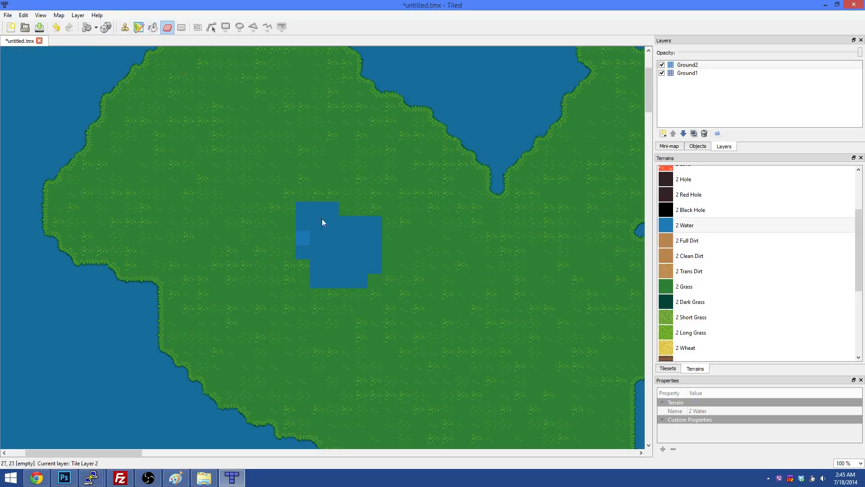
{"action": "left_click", "coordinate": [687, 287]}
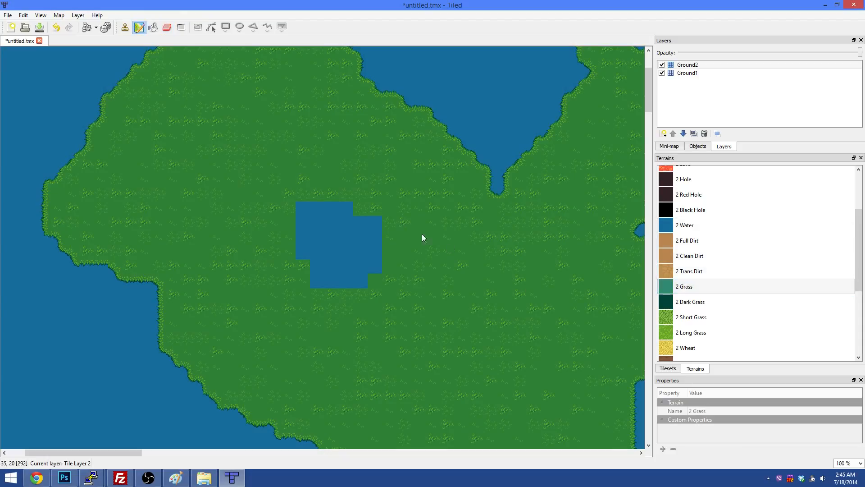
{"action": "left_click", "coordinate": [689, 302]}
{"action": "left_click", "coordinate": [687, 287]}
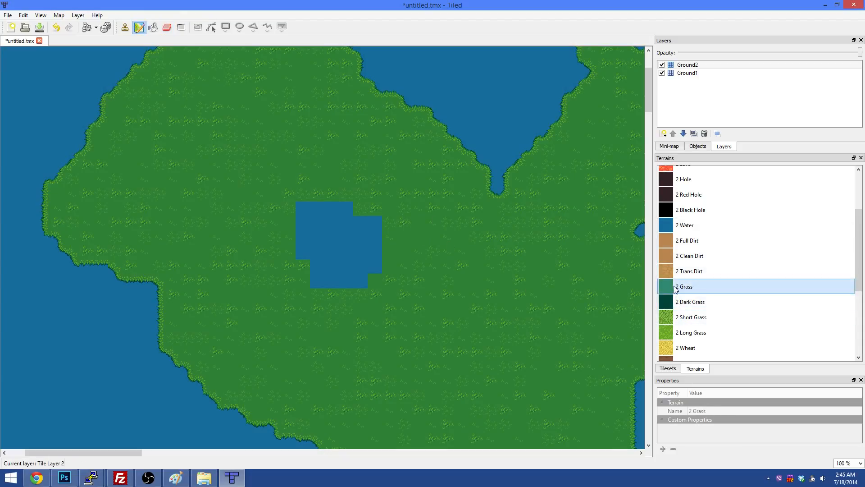
{"action": "mouse_move", "coordinate": [373, 210]}
{"action": "left_mouse_down"}
{"action": "mouse_move", "coordinate": [361, 218]}
{"action": "mouse_move", "coordinate": [390, 279]}
{"action": "left_mouse_up"}
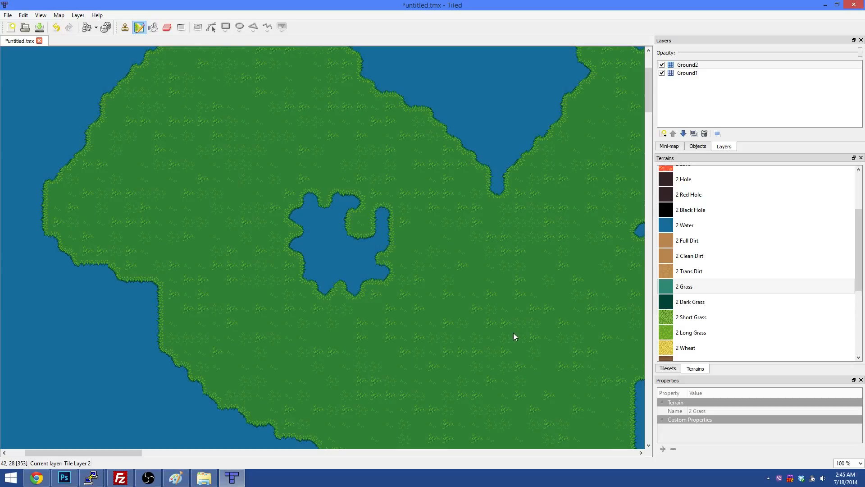
- Try stamping the rippled water tile 189 on Ground2 in the island's northern bay, and undo it
{"action": "scroll", "coordinate": [462, 361], "scroll_direction": "down", "scroll_amount": 2}
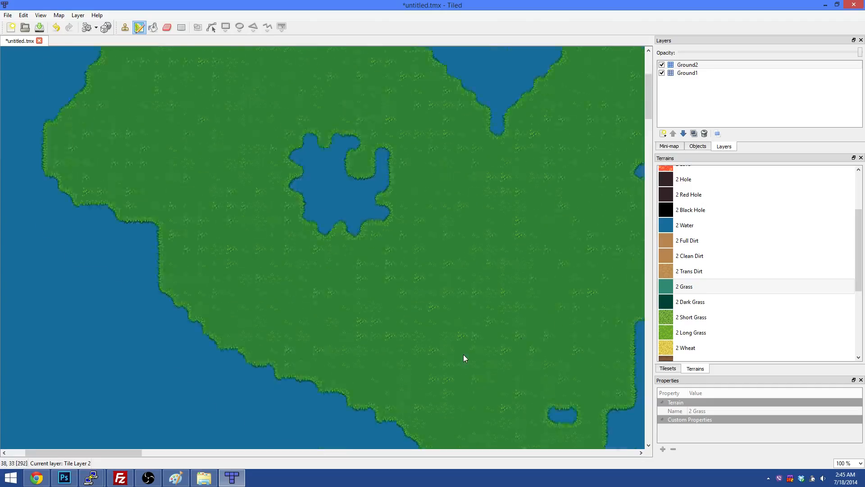
{"action": "scroll", "coordinate": [463, 354], "scroll_direction": "up", "scroll_amount": 2}
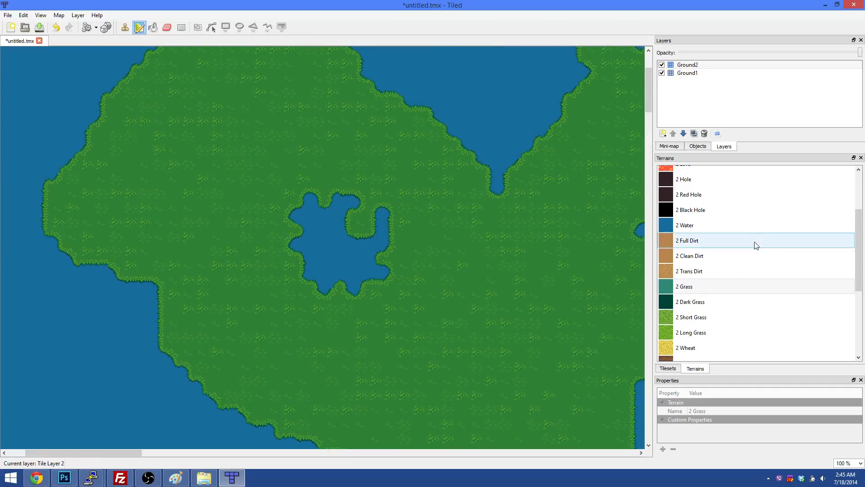
{"action": "left_click", "coordinate": [676, 370]}
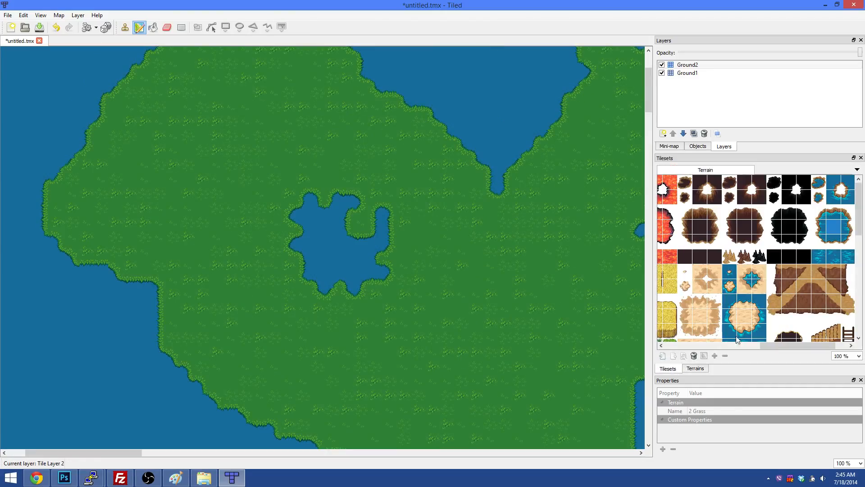
{"action": "left_click", "coordinate": [845, 253]}
{"action": "left_click", "coordinate": [489, 136]}
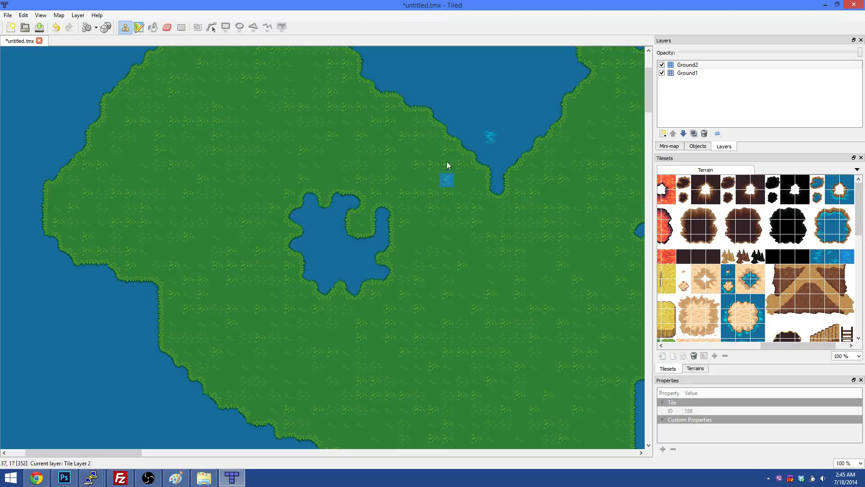
{"action": "key", "text": "ctrl+z"}
- Stamp two rippled water tiles on the Ground1 layer in the island's northern bay
{"action": "left_click", "coordinate": [687, 73]}
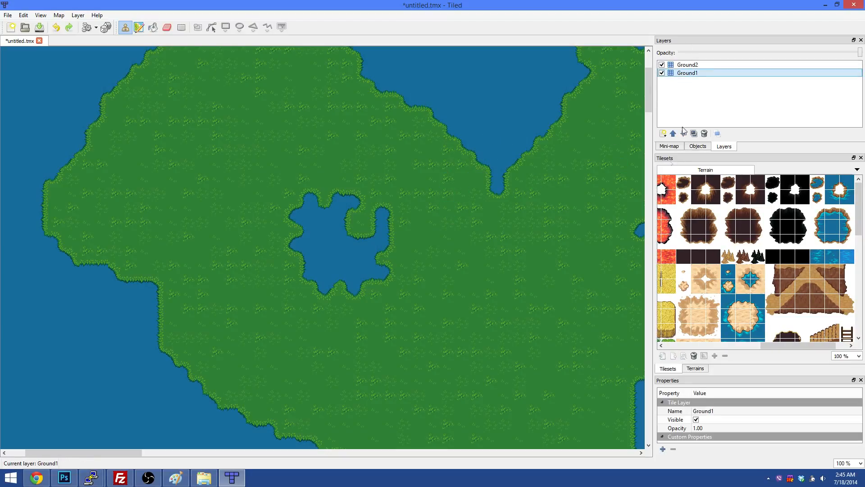
{"action": "left_click", "coordinate": [461, 121]}
{"action": "left_click", "coordinate": [404, 79]}
- Hide Ground2 to check the ripples on Ground1, and show it again
{"action": "left_click", "coordinate": [661, 65]}
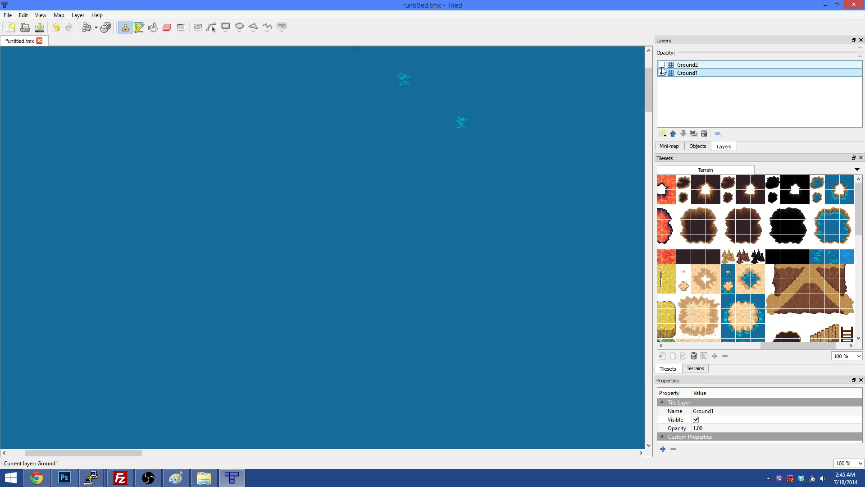
{"action": "left_click", "coordinate": [666, 66]}
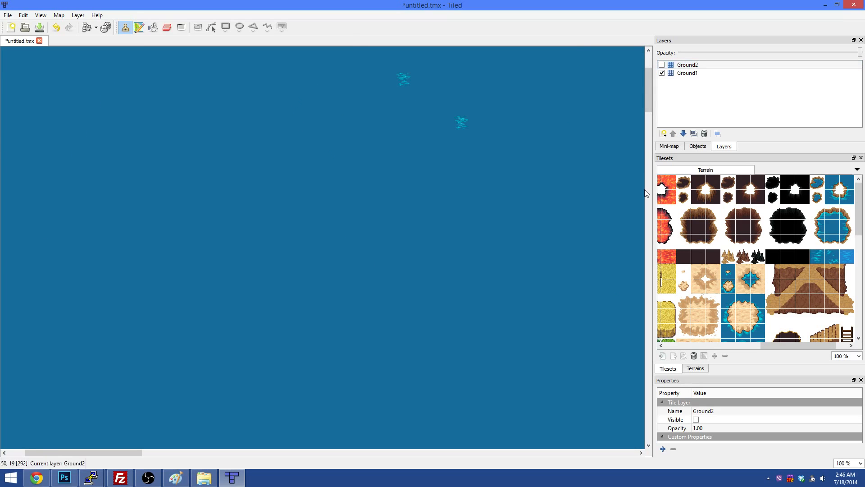
{"action": "left_click", "coordinate": [662, 64]}
- On Ground2, stamp water tile 189 off the north coast and ripple tile 188 along the west and southwest coasts
{"action": "scroll", "coordinate": [507, 180], "scroll_direction": "up", "scroll_amount": 2}
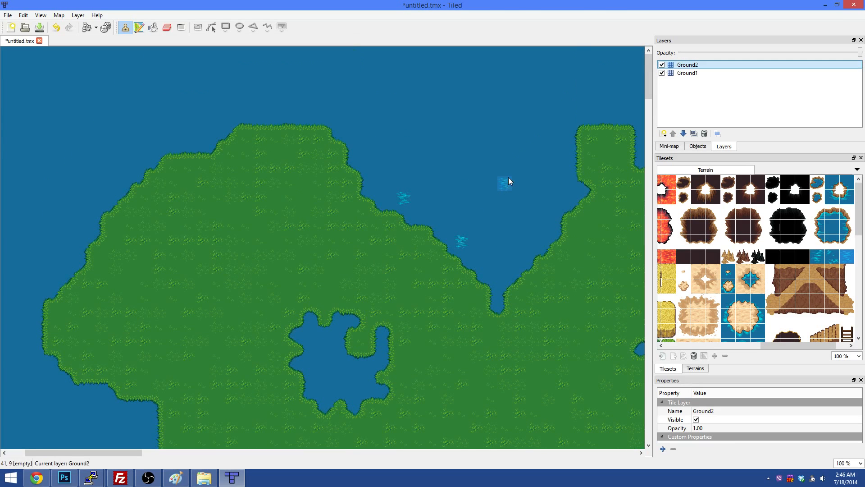
{"action": "left_click", "coordinate": [374, 153]}
{"action": "left_click", "coordinate": [825, 262]}
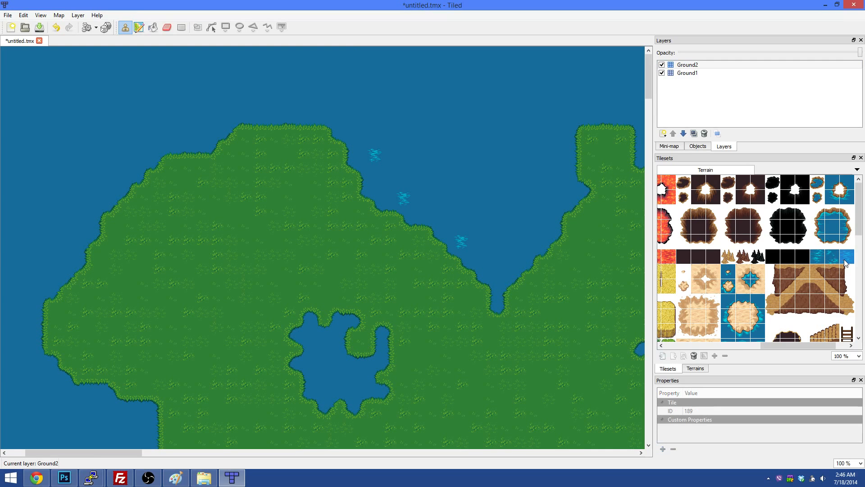
{"action": "left_click", "coordinate": [113, 169]}
{"action": "scroll", "coordinate": [185, 187], "scroll_direction": "down", "scroll_amount": 2}
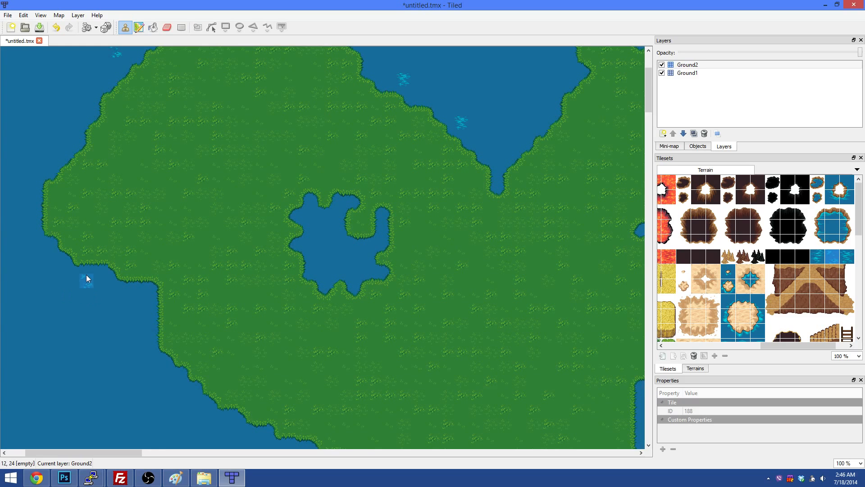
{"action": "scroll", "coordinate": [150, 380], "scroll_direction": "down", "scroll_amount": 2}
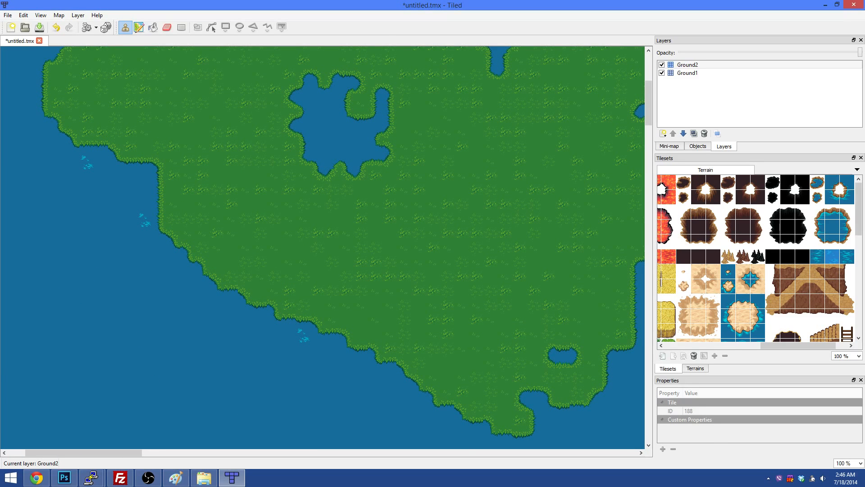
- Stamp the water pool's upper edge tile (92) from the Terrain tileset onto the island's southern shoreline on Ground2
{"action": "scroll", "coordinate": [797, 315], "scroll_direction": "down", "scroll_amount": 2}
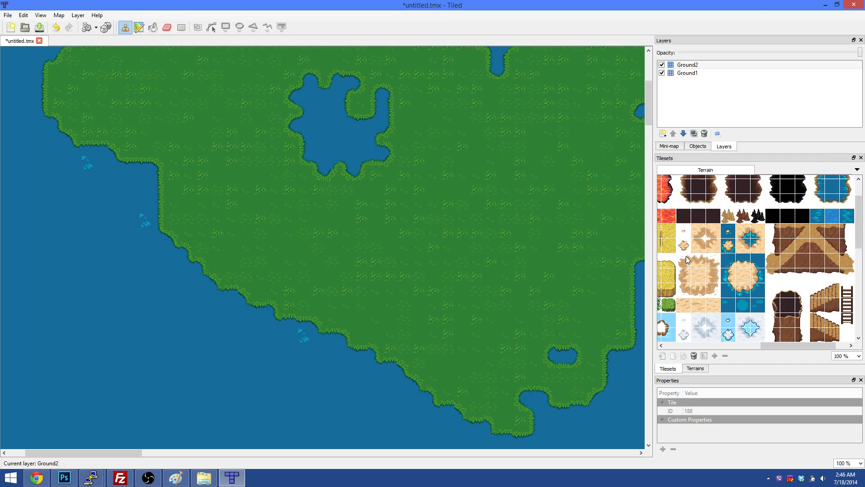
{"action": "scroll", "coordinate": [773, 256], "scroll_direction": "up", "scroll_amount": 2}
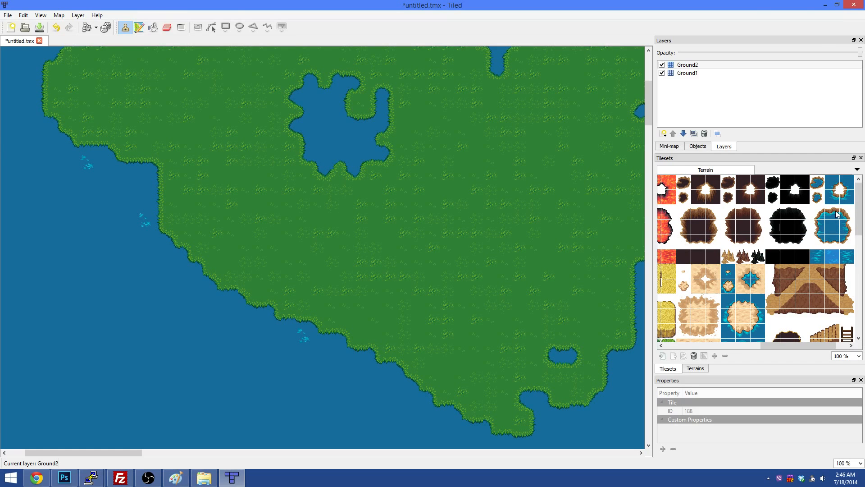
{"action": "mouse_move", "coordinate": [836, 211]}
{"action": "left_mouse_down"}
{"action": "mouse_move", "coordinate": [853, 239]}
{"action": "mouse_move", "coordinate": [825, 232]}
{"action": "mouse_move", "coordinate": [835, 213]}
{"action": "left_mouse_up"}
{"action": "left_click", "coordinate": [360, 354]}
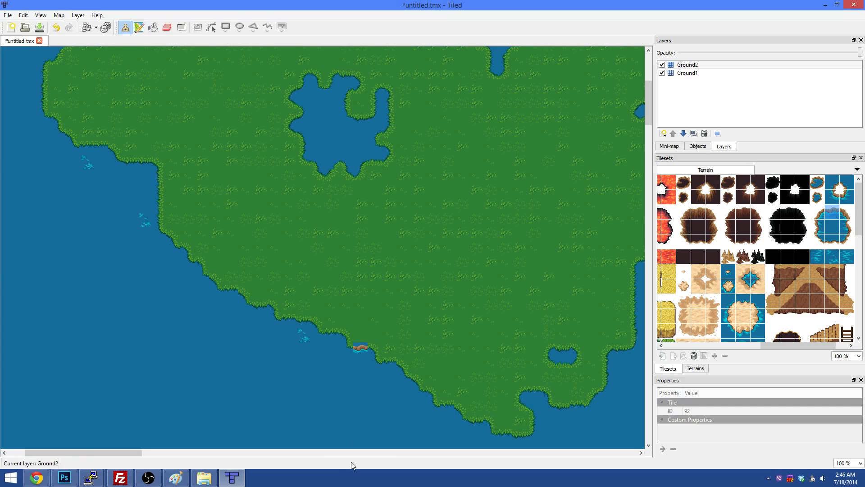
- Undo the last Ground2 stamp and try water pool edge and corner tiles on Ground1 along the island's southern shoreline
{"action": "key", "text": "ctrl+z"}
{"action": "left_click", "coordinate": [688, 72]}
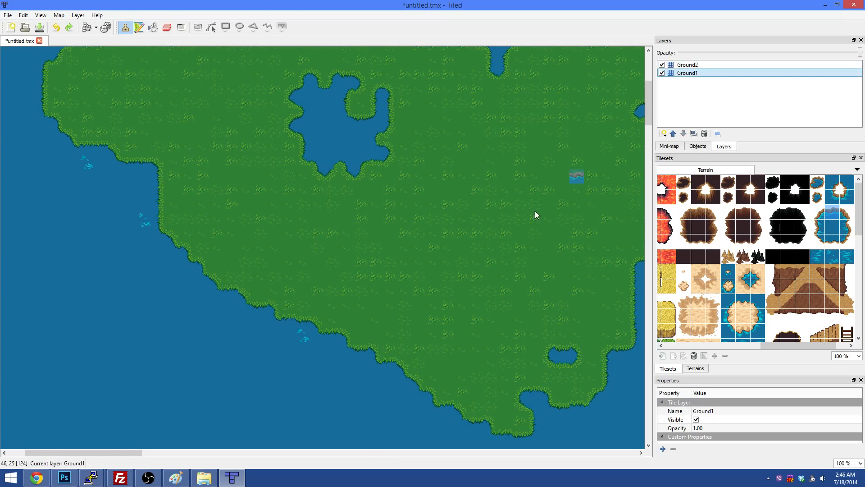
{"action": "left_click", "coordinate": [361, 351]}
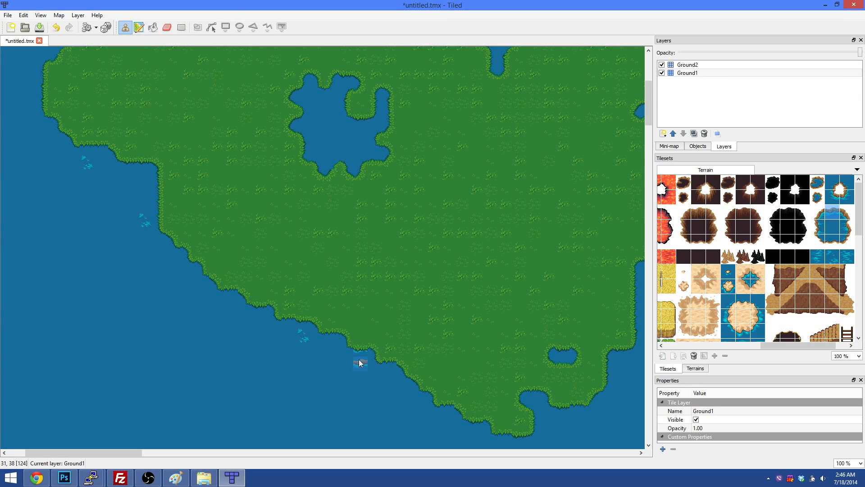
{"action": "left_click", "coordinate": [826, 214]}
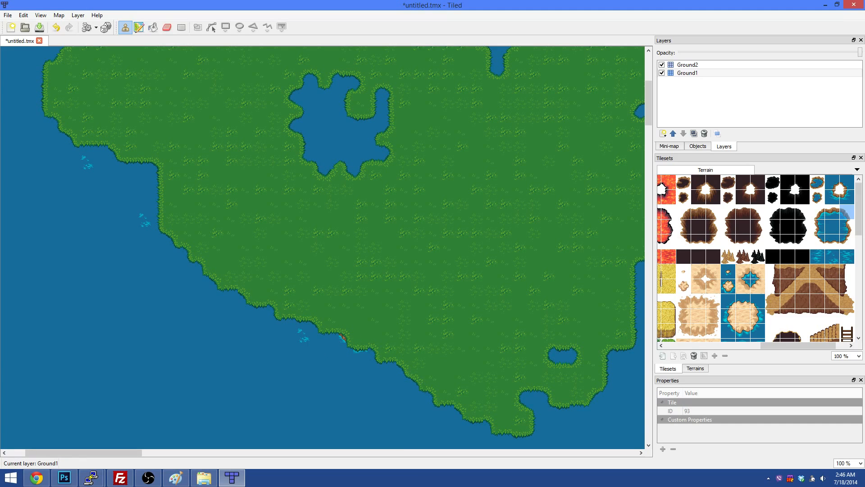
{"action": "left_click", "coordinate": [819, 242]}
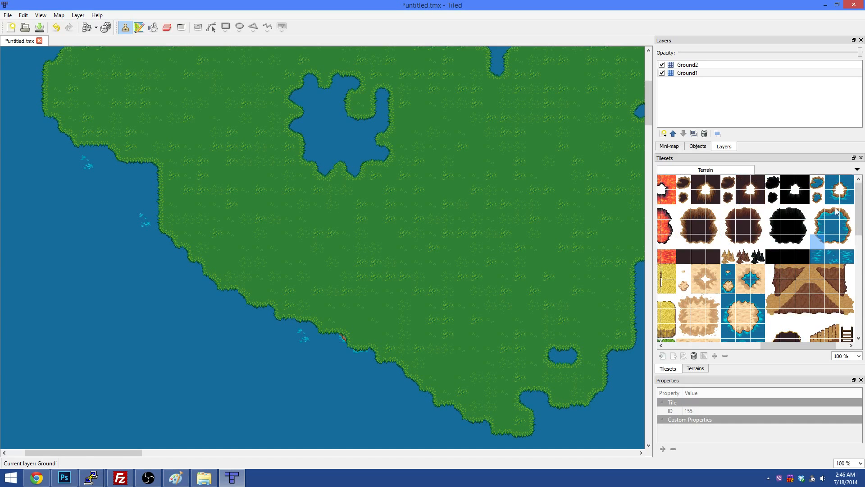
{"action": "left_click", "coordinate": [846, 182]}
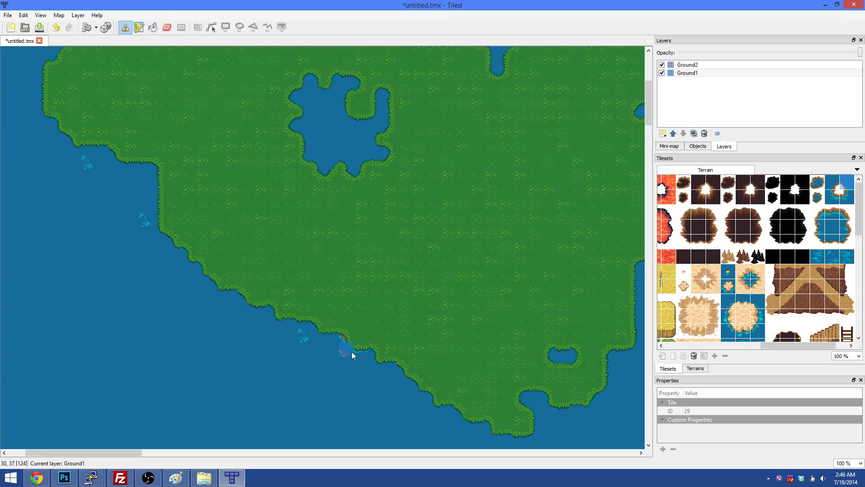
{"action": "left_click", "coordinate": [839, 196]}
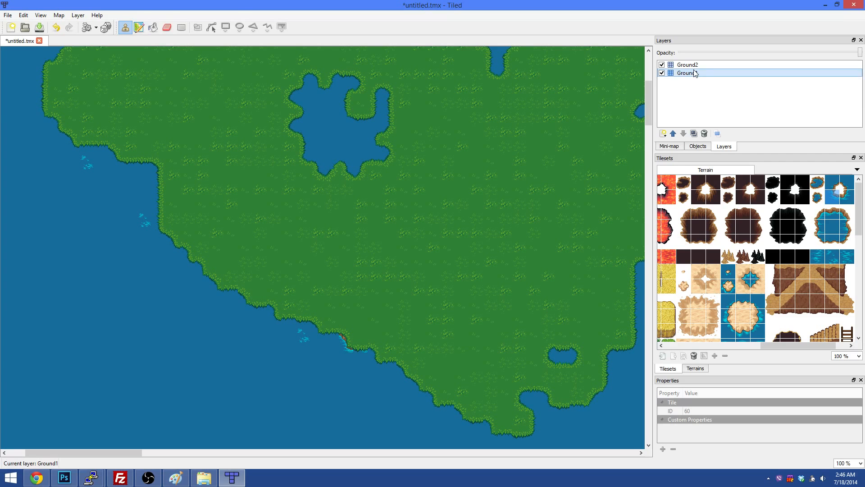
- Select Ground2 and toggle the visibility of Ground2 and Ground1 to examine what each layer holds
{"action": "left_click", "coordinate": [681, 64]}
{"action": "left_click", "coordinate": [662, 65]}
{"action": "left_click", "coordinate": [662, 65]}
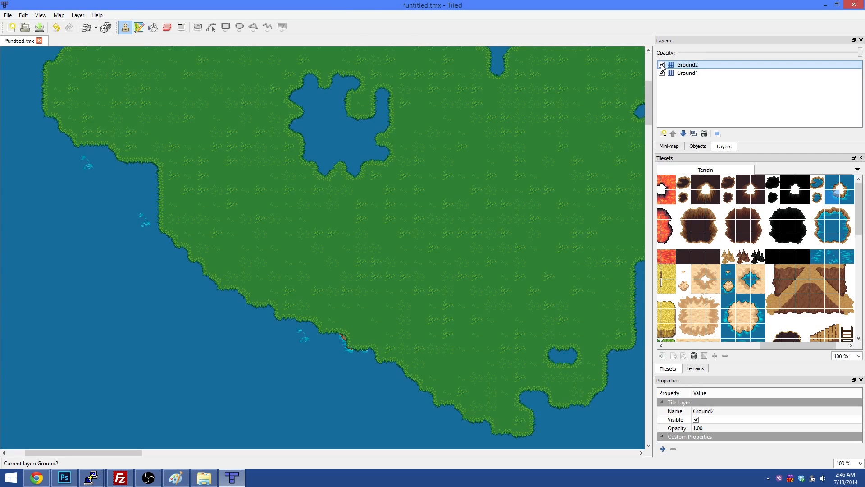
{"action": "left_click", "coordinate": [662, 65]}
{"action": "left_click", "coordinate": [661, 65]}
{"action": "left_click", "coordinate": [661, 72]}
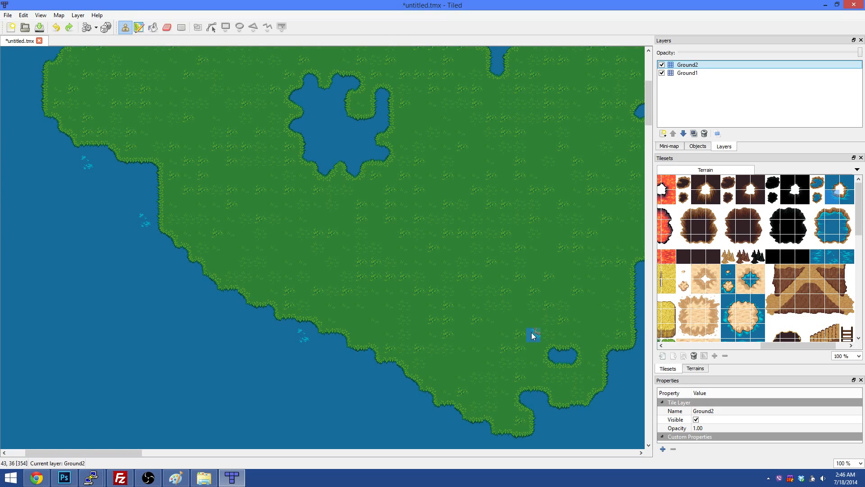
- Paint a diagonal strip of the 2 Lava terrain on Ground2 in the open water south of the island
{"action": "scroll", "coordinate": [478, 318], "scroll_direction": "up", "scroll_amount": 4}
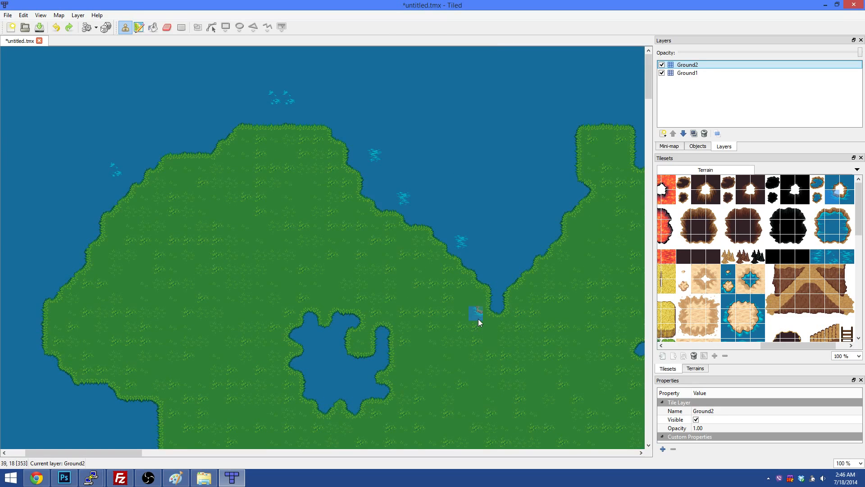
{"action": "scroll", "coordinate": [477, 340], "scroll_direction": "down", "scroll_amount": 9}
{"action": "scroll", "coordinate": [478, 339], "scroll_direction": "up", "scroll_amount": 5}
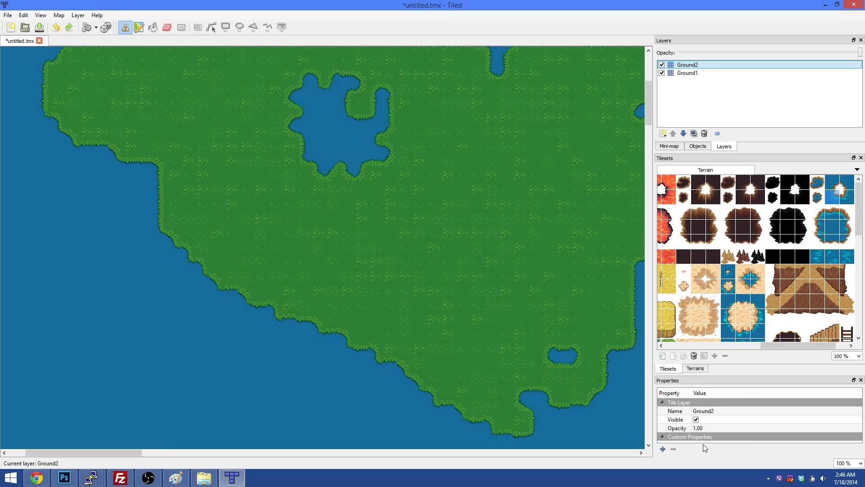
{"action": "left_click", "coordinate": [694, 368]}
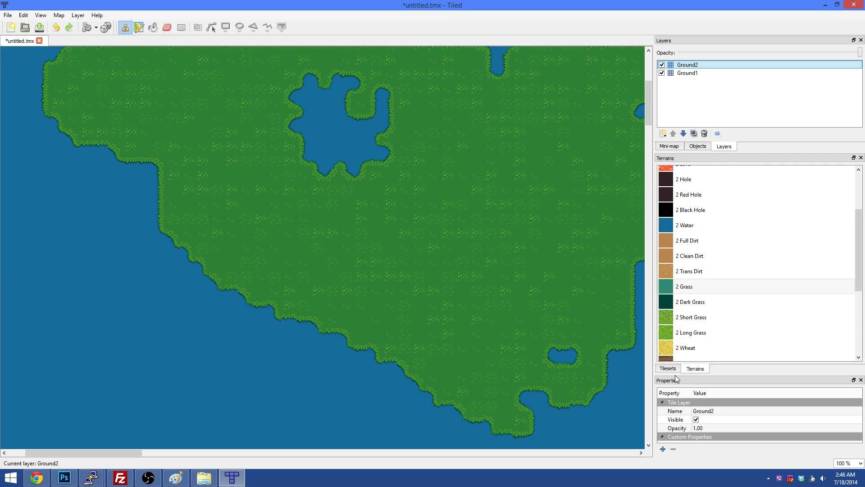
{"action": "scroll", "coordinate": [747, 259], "scroll_direction": "down", "scroll_amount": 3}
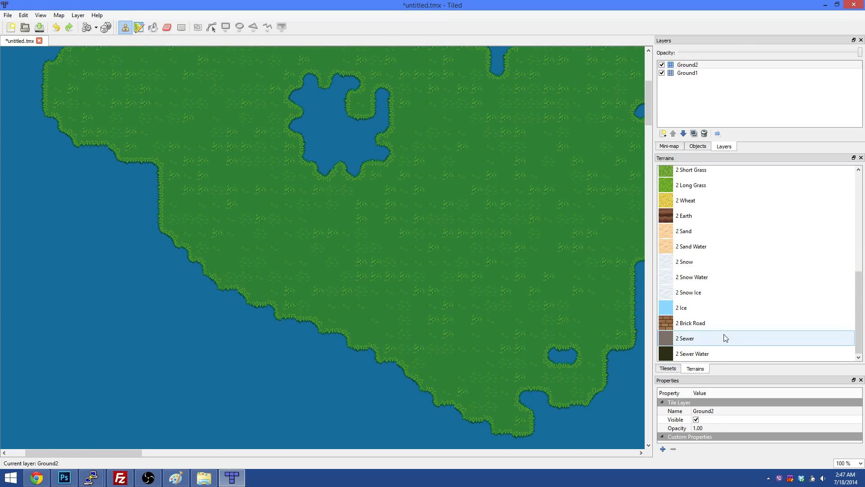
{"action": "scroll", "coordinate": [318, 250], "scroll_direction": "down", "scroll_amount": 10}
{"action": "scroll", "coordinate": [697, 256], "scroll_direction": "up", "scroll_amount": 4}
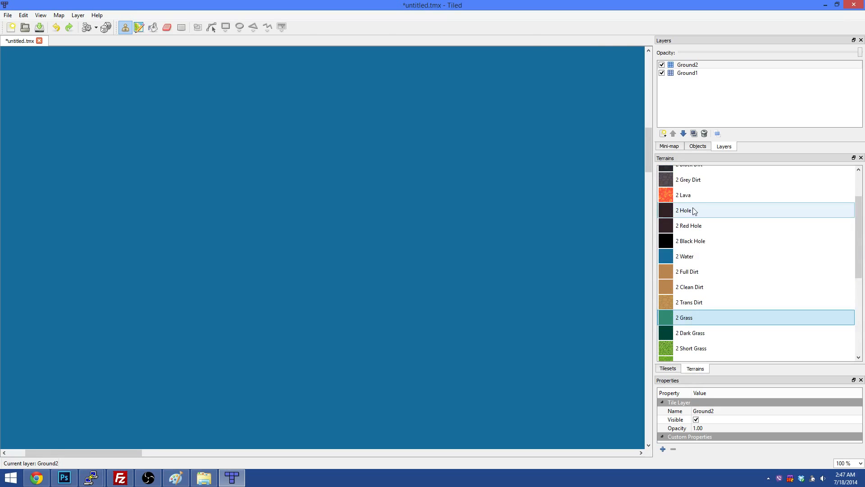
{"action": "left_click", "coordinate": [669, 196]}
{"action": "mouse_move", "coordinate": [336, 145]}
{"action": "left_mouse_down"}
{"action": "mouse_move", "coordinate": [222, 295]}
{"action": "mouse_move", "coordinate": [209, 335]}
{"action": "left_mouse_up"}
- Paint diagonal strips of the 2 Hole and 2 Black Hole terrains on Ground2, east of the lava strip
{"action": "left_click", "coordinate": [683, 210]}
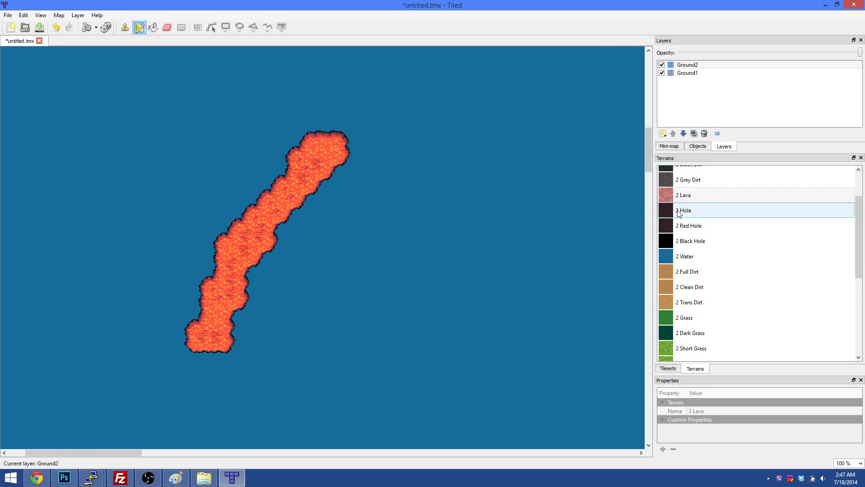
{"action": "left_click_drag", "start_coordinate": [476, 161], "coordinate": [385, 352]}
{"action": "left_click", "coordinate": [689, 240]}
{"action": "left_click_drag", "start_coordinate": [583, 164], "coordinate": [534, 344]}
- Paint a horizontal 2 Grass strip above the hole strips and a 2 Dark Grass strip east of the black hole
{"action": "scroll", "coordinate": [684, 262], "scroll_direction": "up", "scroll_amount": 2}
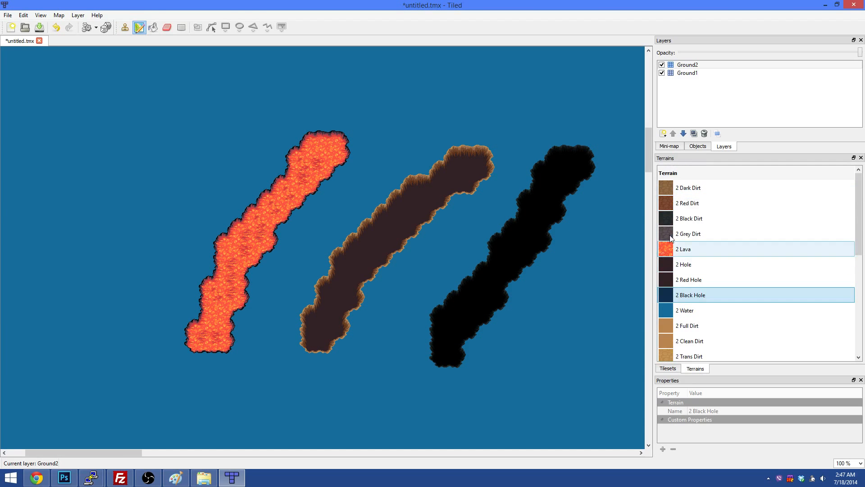
{"action": "scroll", "coordinate": [680, 203], "scroll_direction": "down", "scroll_amount": 2}
{"action": "left_click", "coordinate": [678, 283]}
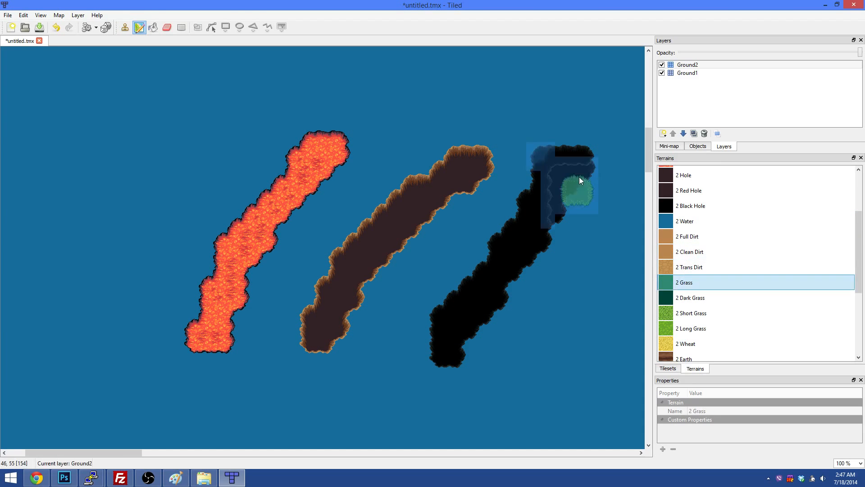
{"action": "left_click_drag", "start_coordinate": [571, 105], "coordinate": [360, 92]}
{"action": "left_click", "coordinate": [691, 298]}
{"action": "left_click_drag", "start_coordinate": [614, 197], "coordinate": [577, 315]}
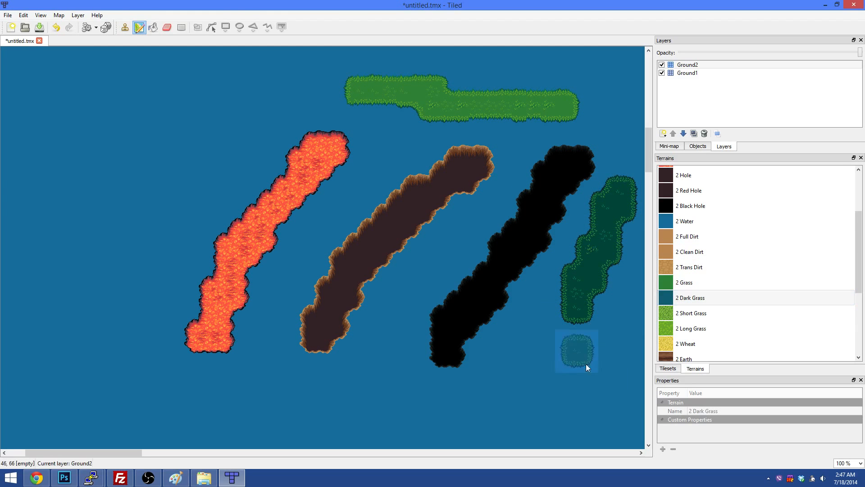
- Paint horizontal strips of 2 Short Grass, 2 Long Grass and 2 Wheat on Ground2, stacked below the black hole strip
{"action": "left_click", "coordinate": [691, 313]}
{"action": "left_click_drag", "start_coordinate": [604, 385], "coordinate": [475, 399]}
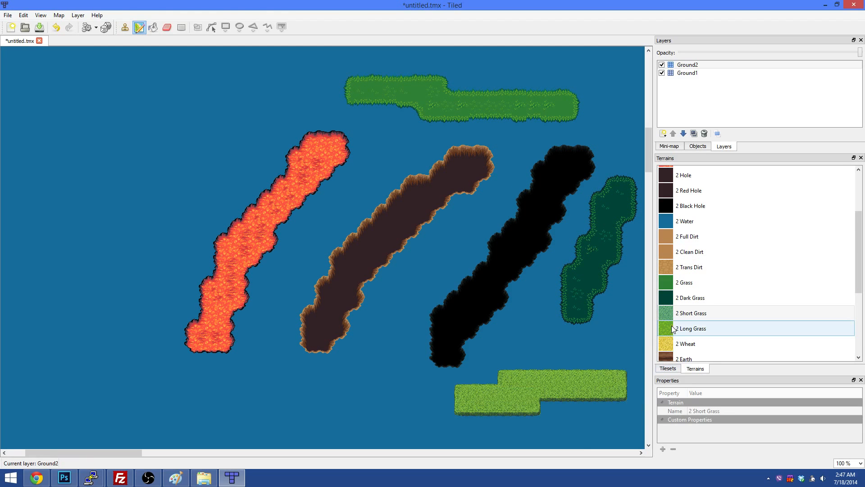
{"action": "left_click", "coordinate": [672, 327]}
{"action": "scroll", "coordinate": [718, 285], "scroll_direction": "down", "scroll_amount": 3}
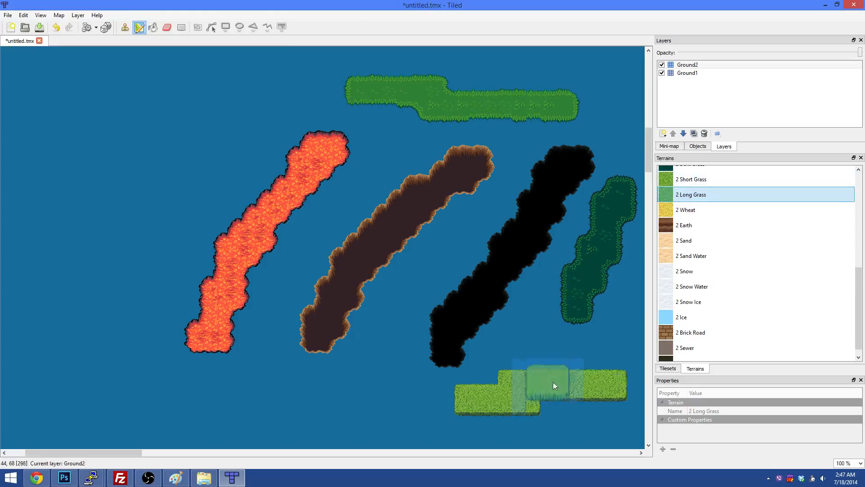
{"action": "scroll", "coordinate": [428, 316], "scroll_direction": "down", "scroll_amount": 3}
{"action": "left_click_drag", "start_coordinate": [430, 317], "coordinate": [597, 350]}
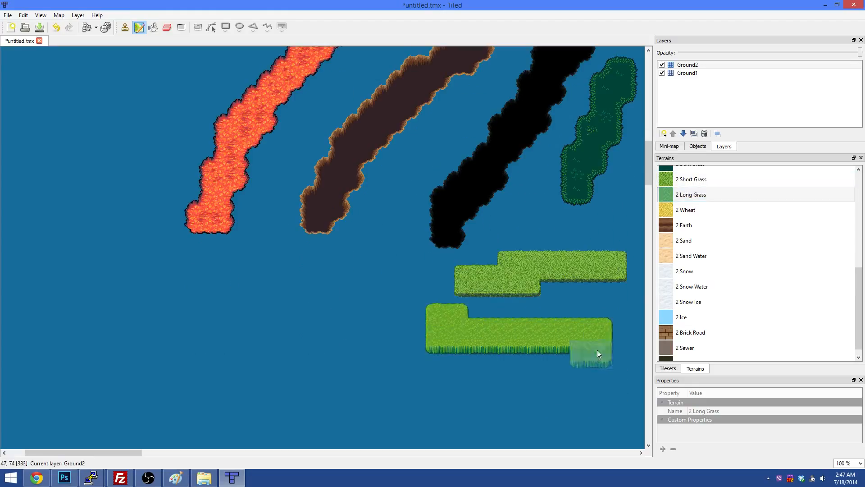
{"action": "left_click", "coordinate": [680, 218]}
{"action": "left_click_drag", "start_coordinate": [585, 389], "coordinate": [425, 391]}
- Paint diagonal strips of the 2 Earth and 2 Sand terrains on Ground2 in the water southwest of the grass strips
{"action": "scroll", "coordinate": [561, 298], "scroll_direction": "down", "scroll_amount": 3}
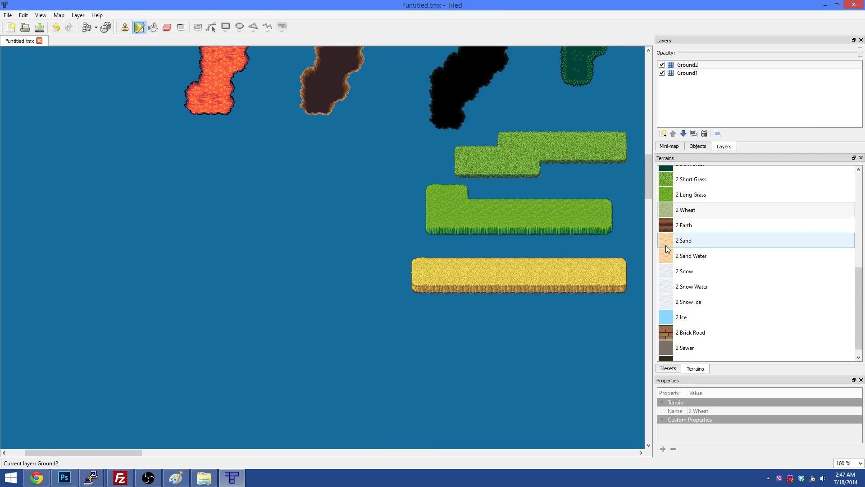
{"action": "left_click", "coordinate": [683, 225]}
{"action": "mouse_move", "coordinate": [408, 346]}
{"action": "left_mouse_down"}
{"action": "mouse_move", "coordinate": [384, 334]}
{"action": "mouse_move", "coordinate": [272, 223]}
{"action": "left_mouse_up"}
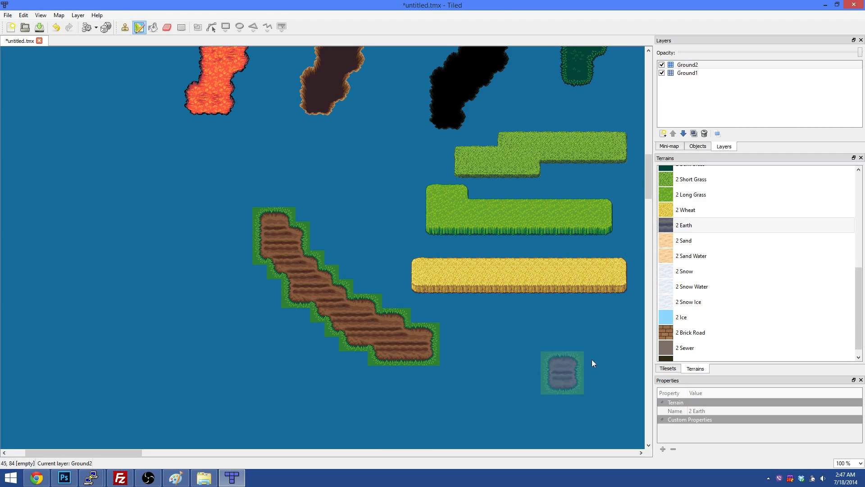
{"action": "left_click", "coordinate": [668, 242]}
{"action": "left_click_drag", "start_coordinate": [247, 333], "coordinate": [287, 349]}
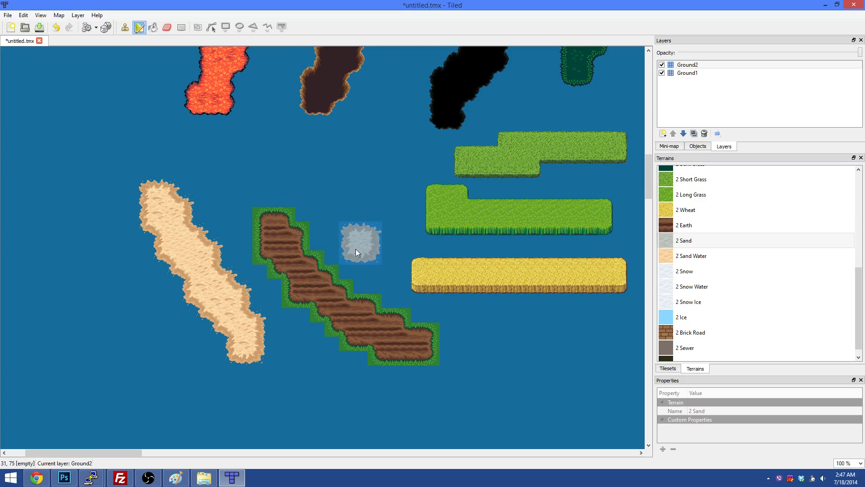
- Try painting a 2 Earth patch directly on Ground2 in the island's grass southeast of the lake, and undo it
{"action": "scroll", "coordinate": [356, 249], "scroll_direction": "up", "scroll_amount": 14}
{"action": "scroll", "coordinate": [488, 283], "scroll_direction": "down", "scroll_amount": 2}
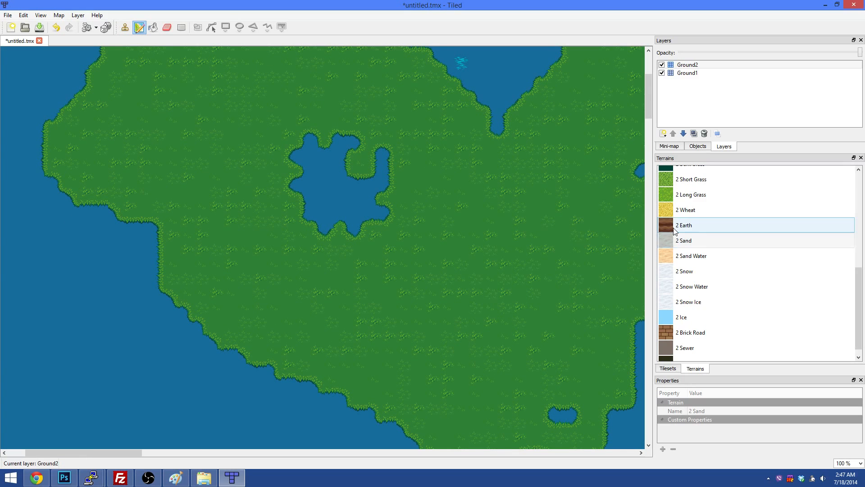
{"action": "left_click", "coordinate": [682, 225]}
{"action": "left_click", "coordinate": [687, 64]}
{"action": "left_click_drag", "start_coordinate": [539, 231], "coordinate": [490, 285]}
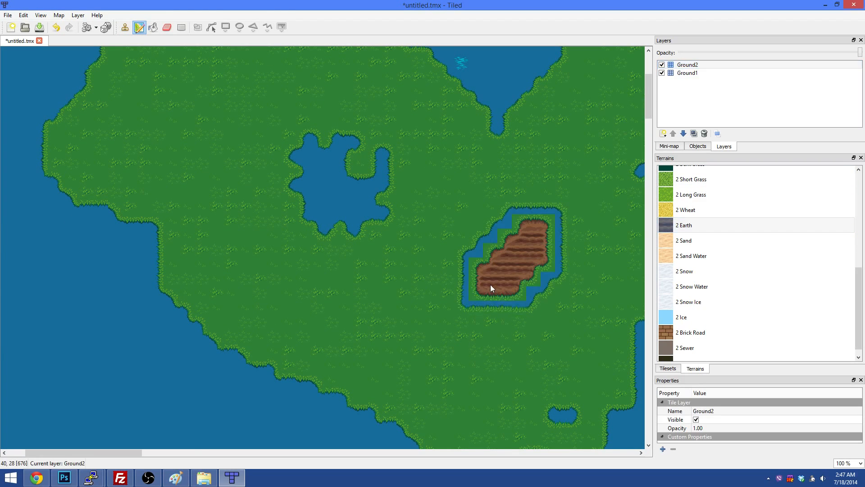
{"action": "key", "text": "ctrl+z"}
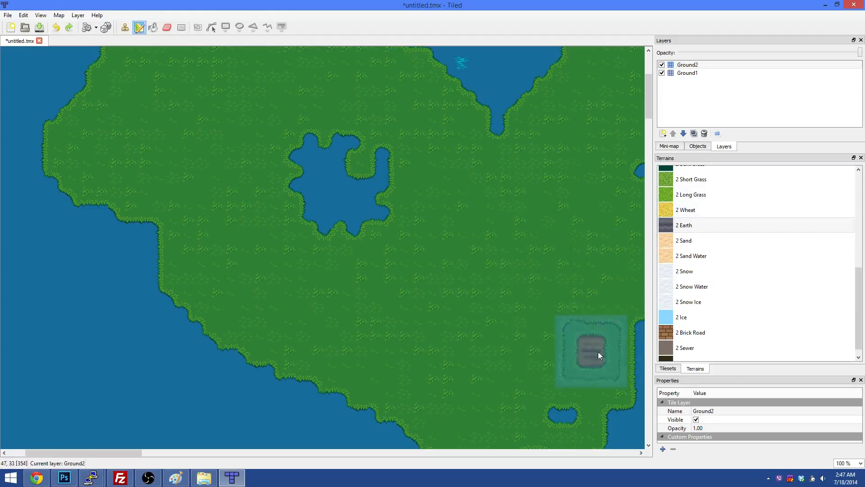
- Add a tile layer named Ground3 above Ground2
{"action": "scroll", "coordinate": [728, 272], "scroll_direction": "up", "scroll_amount": 2}
{"action": "scroll", "coordinate": [714, 255], "scroll_direction": "up", "scroll_amount": 3}
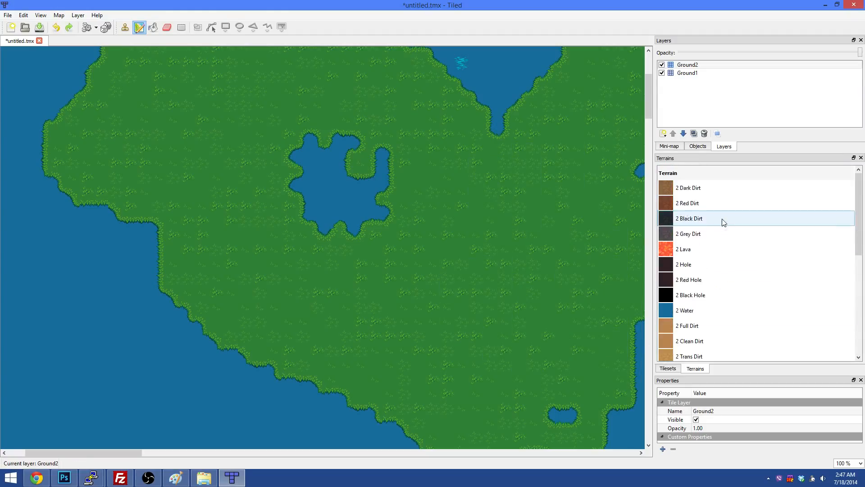
{"action": "right_click", "coordinate": [697, 64]}
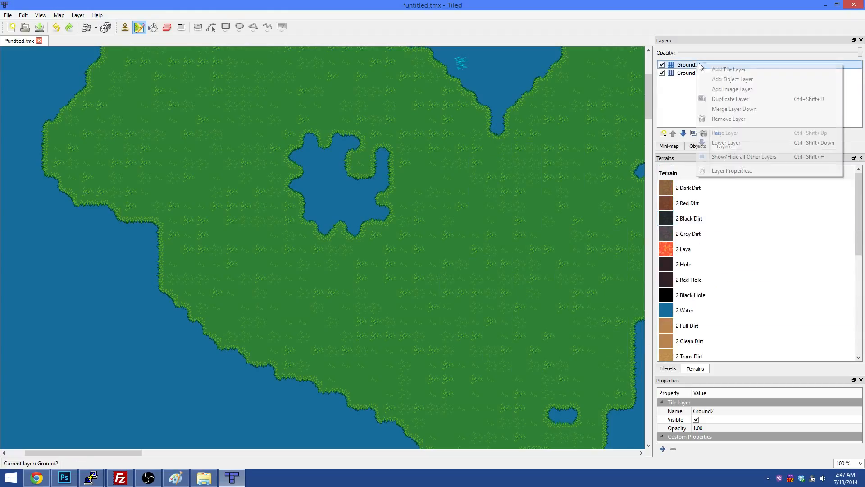
{"action": "left_click", "coordinate": [743, 69]}
{"action": "type", "text": "Ground3"}
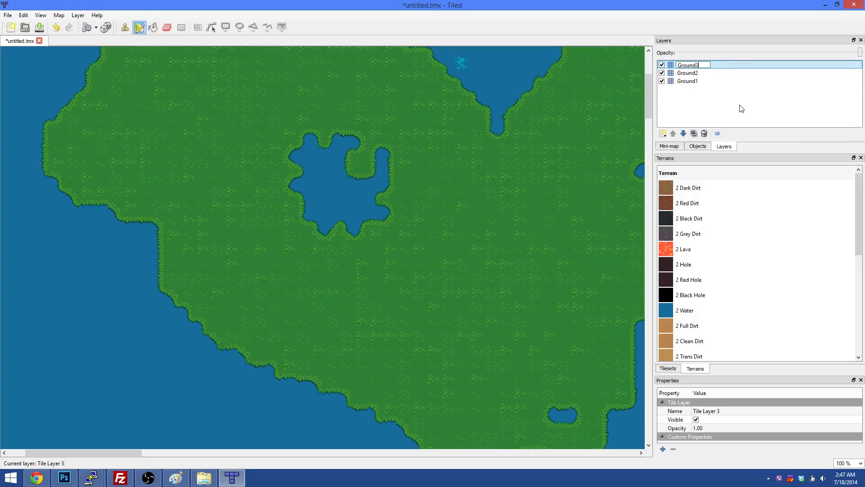
{"action": "key", "text": "Return"}
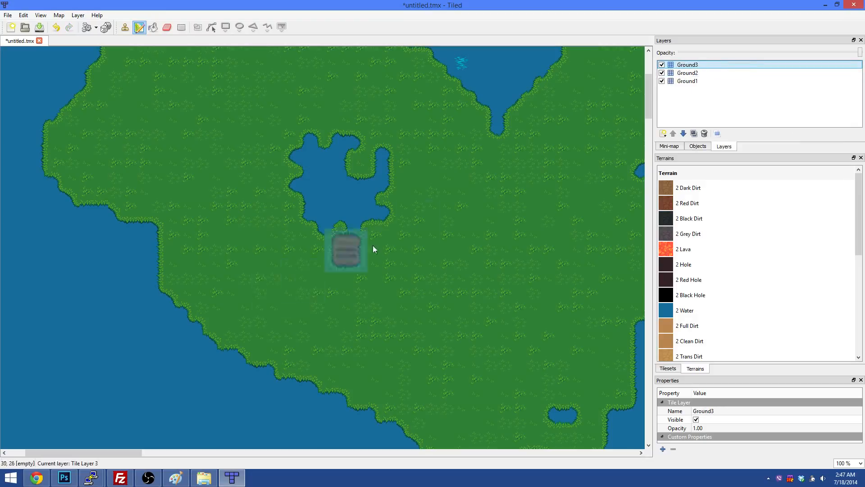
- Try 2 Earth on Ground3 as a long curved path around the lake and as a solid field southeast of it, undoing both
{"action": "mouse_move", "coordinate": [566, 179]}
{"action": "left_mouse_down"}
{"action": "mouse_move", "coordinate": [542, 283]}
{"action": "mouse_move", "coordinate": [467, 329]}
{"action": "left_mouse_up"}
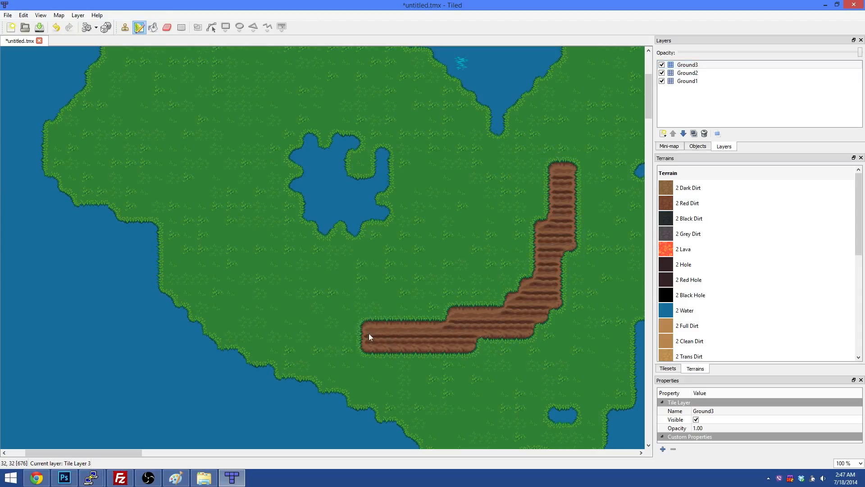
{"action": "mouse_move", "coordinate": [368, 334]}
{"action": "left_mouse_down"}
{"action": "mouse_move", "coordinate": [258, 259]}
{"action": "mouse_move", "coordinate": [200, 164]}
{"action": "mouse_move", "coordinate": [193, 127]}
{"action": "left_mouse_up"}
{"action": "key", "text": "ctrl+z"}
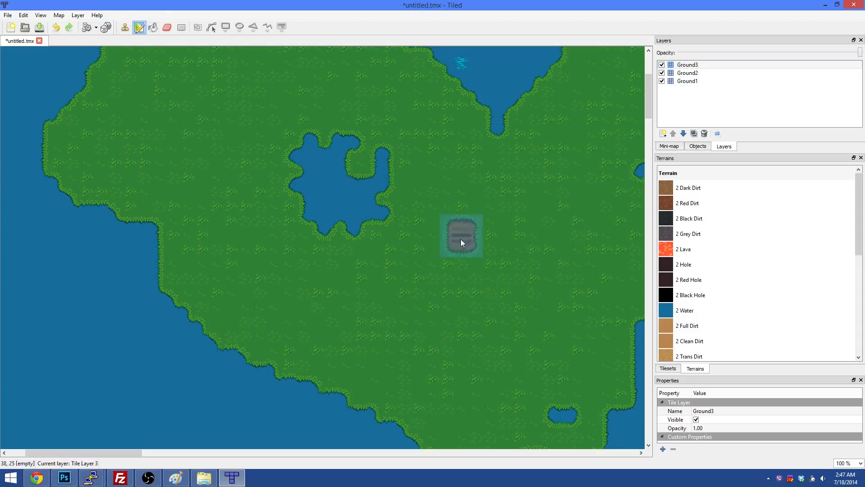
{"action": "mouse_move", "coordinate": [460, 243]}
{"action": "left_mouse_down"}
{"action": "mouse_move", "coordinate": [513, 260]}
{"action": "mouse_move", "coordinate": [433, 328]}
{"action": "mouse_move", "coordinate": [505, 236]}
{"action": "mouse_move", "coordinate": [531, 323]}
{"action": "mouse_move", "coordinate": [543, 240]}
{"action": "left_mouse_up"}
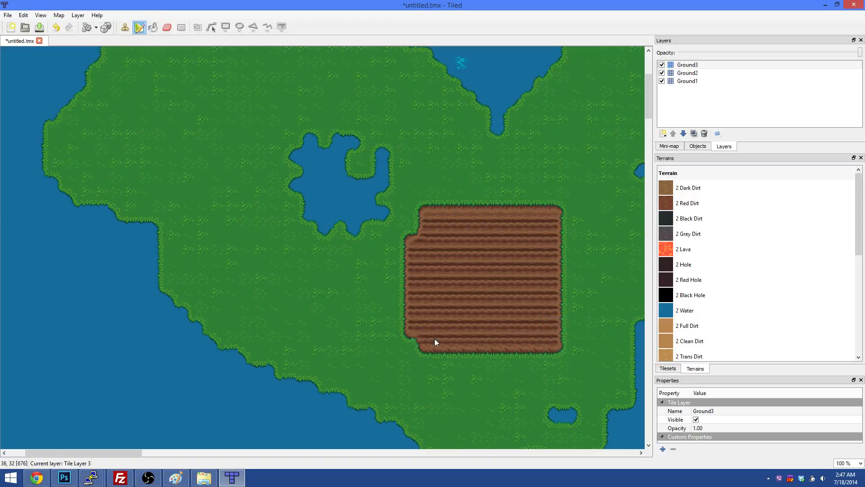
{"action": "left_click_drag", "start_coordinate": [434, 343], "coordinate": [404, 256]}
{"action": "key", "text": "ctrl+z"}
- Paint a solid rectangular field of 2 Earth terrain on Ground3 in the grass southeast of the lake
{"action": "mouse_move", "coordinate": [446, 328]}
{"action": "left_mouse_down"}
{"action": "mouse_move", "coordinate": [448, 219]}
{"action": "mouse_move", "coordinate": [536, 221]}
{"action": "left_mouse_up"}
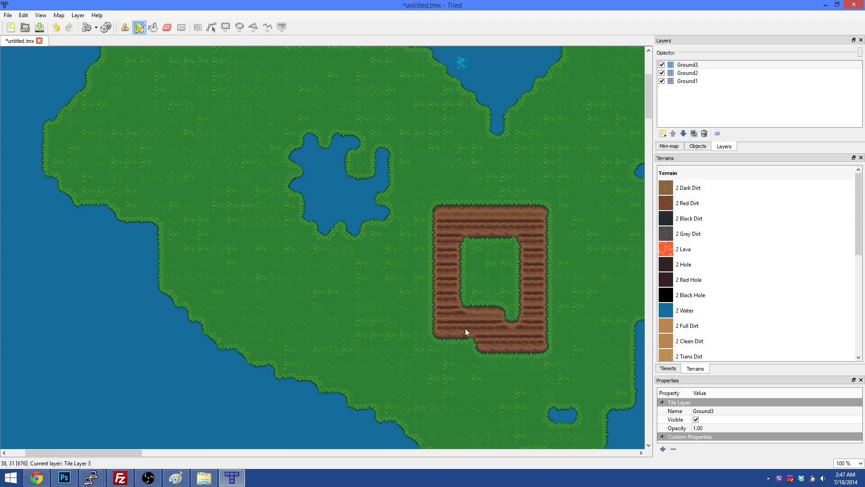
{"action": "left_click_drag", "start_coordinate": [450, 333], "coordinate": [504, 292]}
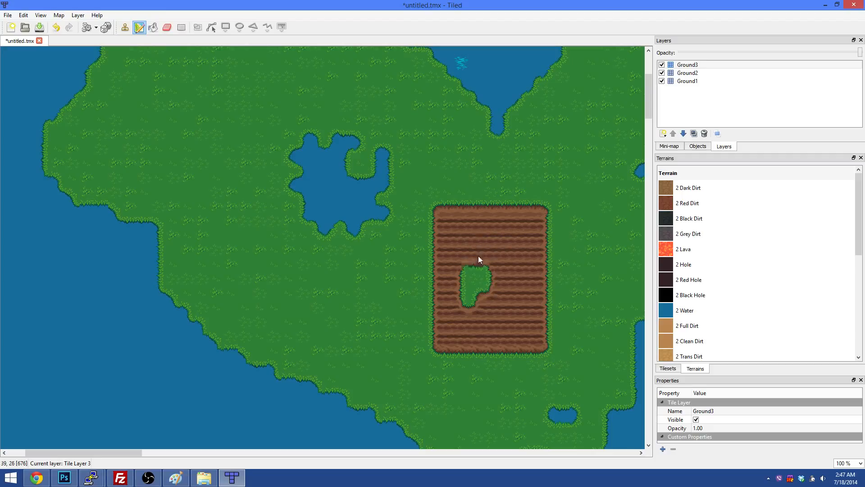
- Add a tile layer named Ground4 above Ground3
{"action": "right_click", "coordinate": [686, 66]}
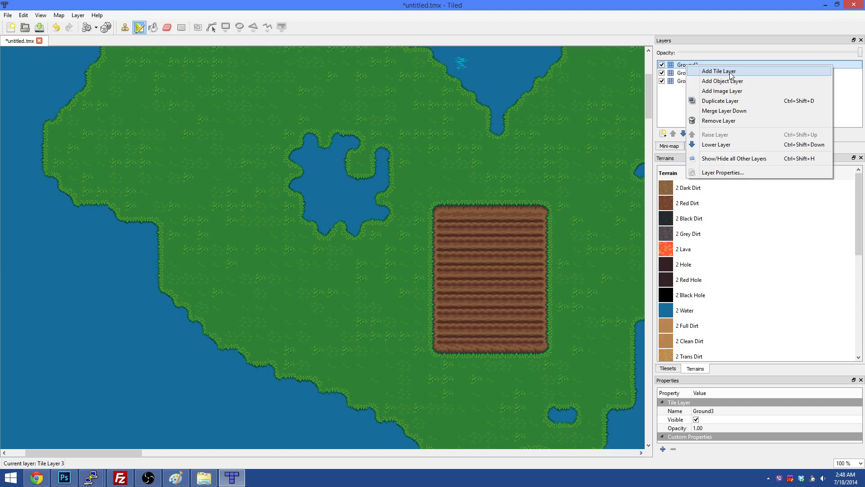
{"action": "left_click", "coordinate": [731, 72]}
{"action": "type", "text": "Groun"}
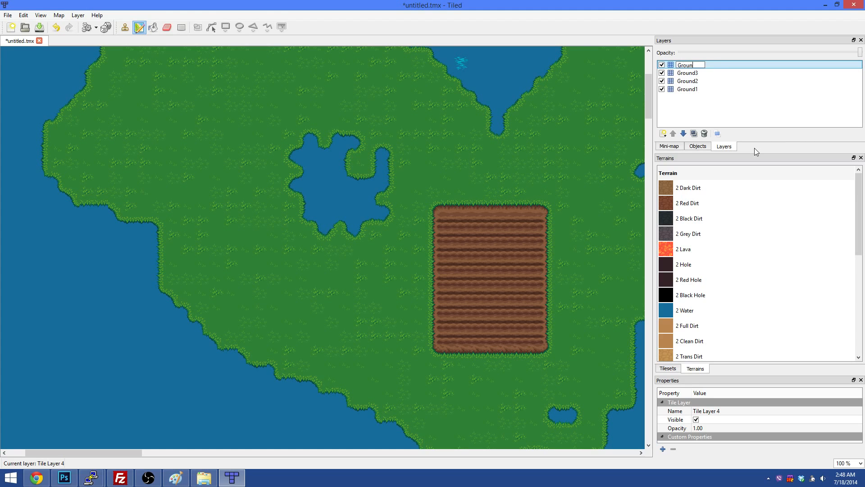
{"action": "type", "text": "d4"}
{"action": "key", "text": "Return"}
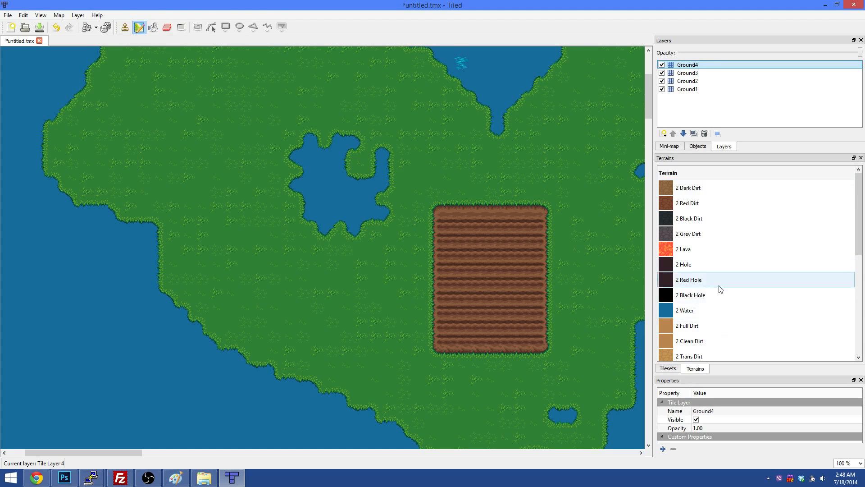
- Fill the earth field with 2 Wheat terrain on Ground4, leaving a narrow border of earth around it
{"action": "scroll", "coordinate": [720, 289], "scroll_direction": "down", "scroll_amount": 5}
{"action": "left_click", "coordinate": [674, 199]}
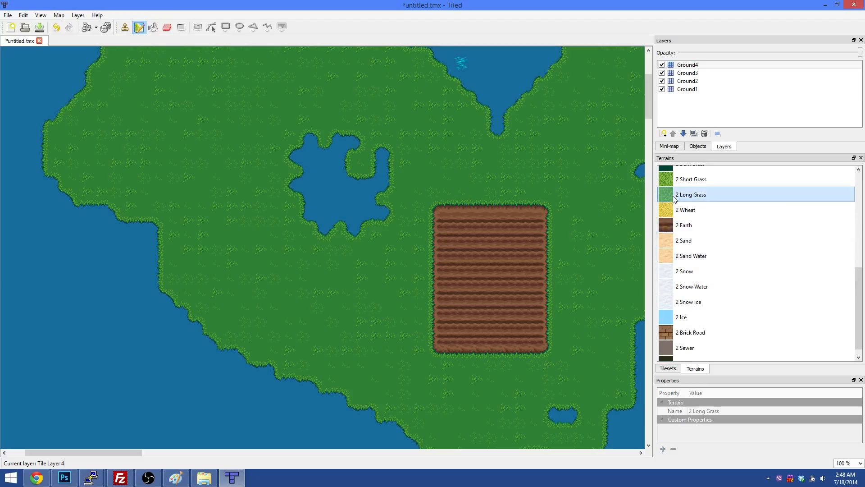
{"action": "left_click", "coordinate": [676, 225]}
{"action": "left_click", "coordinate": [676, 210]}
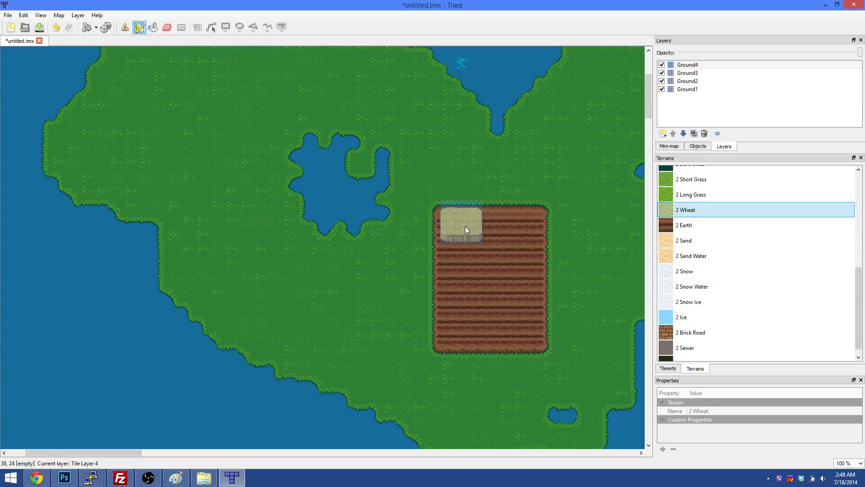
{"action": "left_click_drag", "start_coordinate": [466, 226], "coordinate": [504, 229]}
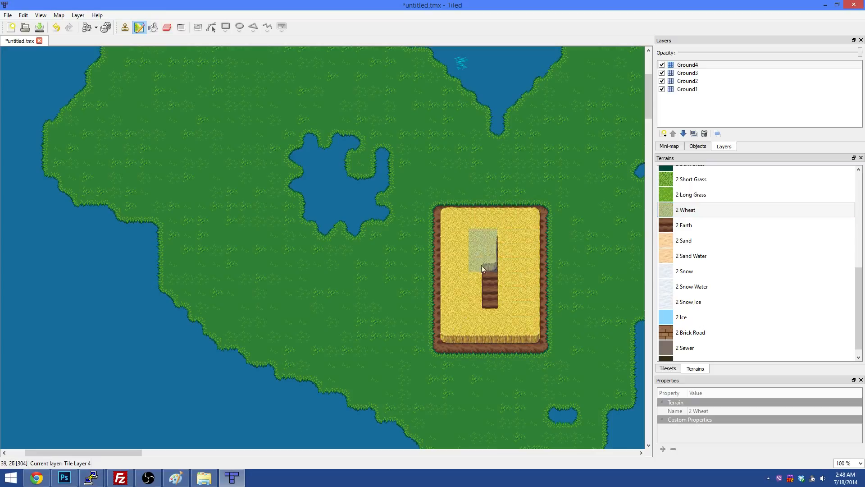
{"action": "mouse_move", "coordinate": [482, 266]}
{"action": "left_mouse_down"}
{"action": "mouse_move", "coordinate": [486, 289]}
{"action": "mouse_move", "coordinate": [497, 246]}
{"action": "left_mouse_up"}
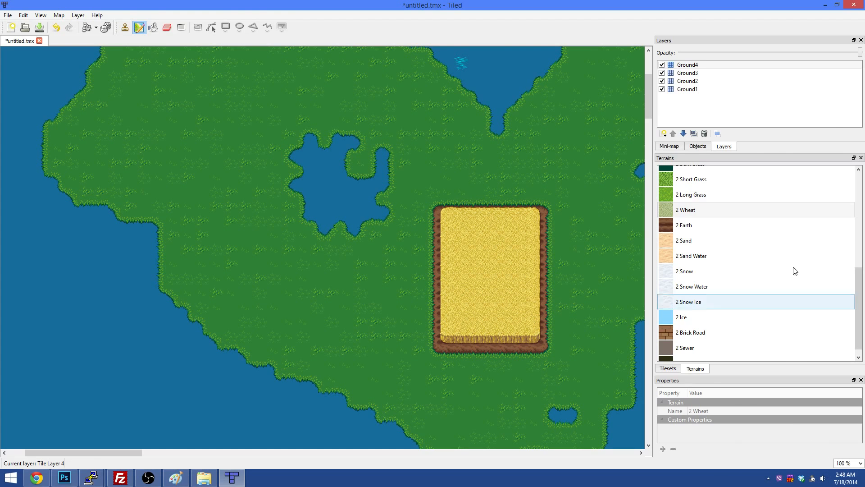
{"action": "scroll", "coordinate": [779, 274], "scroll_direction": "up", "scroll_amount": 6}
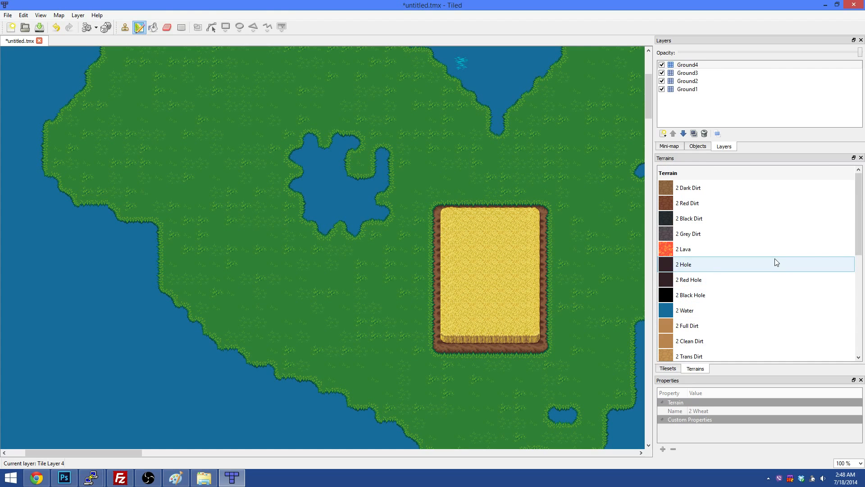
- Add a tile layer named Fringe above Ground4
{"action": "right_click", "coordinate": [688, 66]}
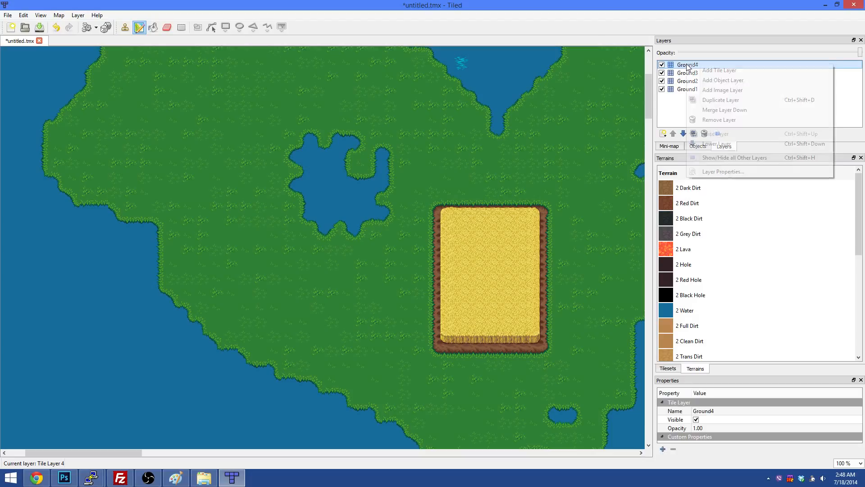
{"action": "left_click", "coordinate": [735, 71]}
{"action": "type", "text": "G"}
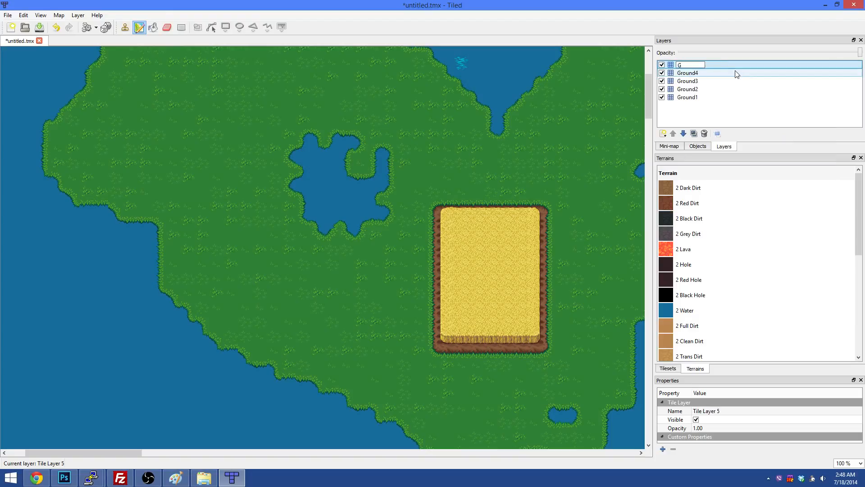
{"action": "key", "text": "Return"}
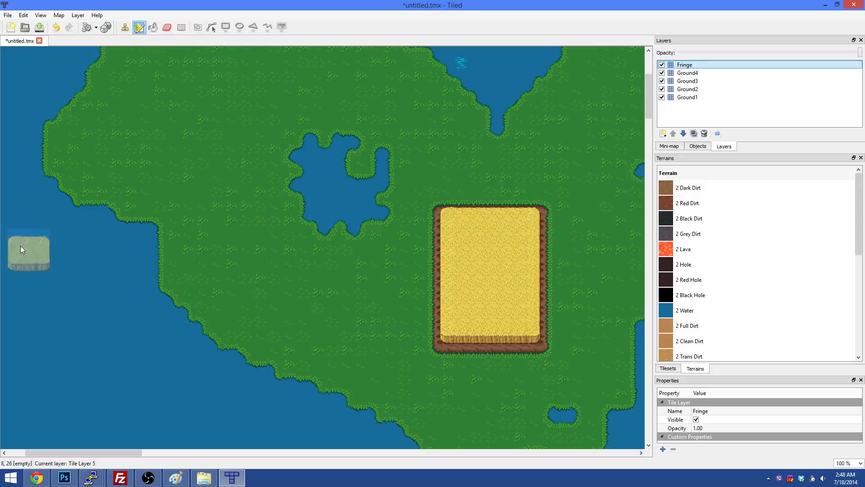
- Add the external tileset trees.tsx from the tilesets folder of the Desktop assets
{"action": "key", "text": "alt+Tab"}
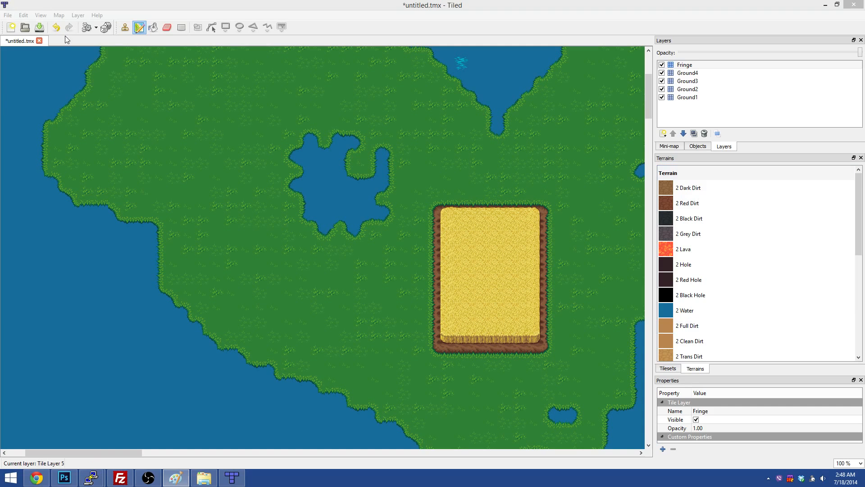
{"action": "left_click", "coordinate": [78, 14]}
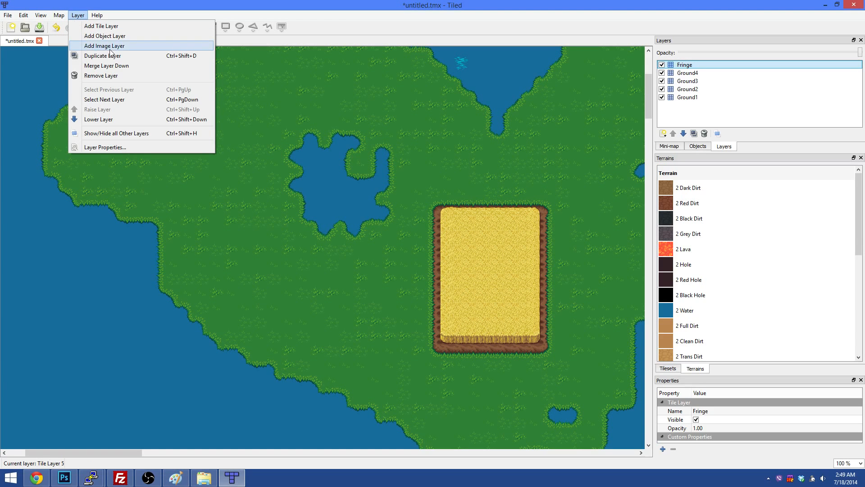
{"action": "mouse_move", "coordinate": [59, 19]}
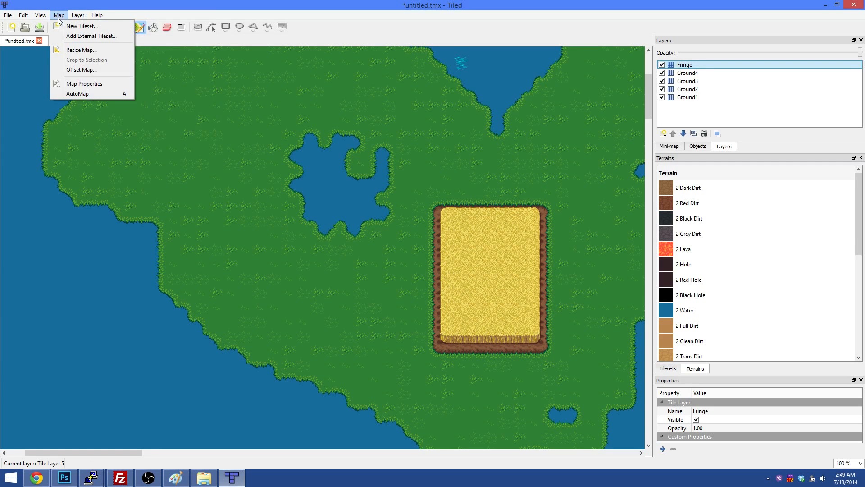
{"action": "left_click", "coordinate": [69, 37]}
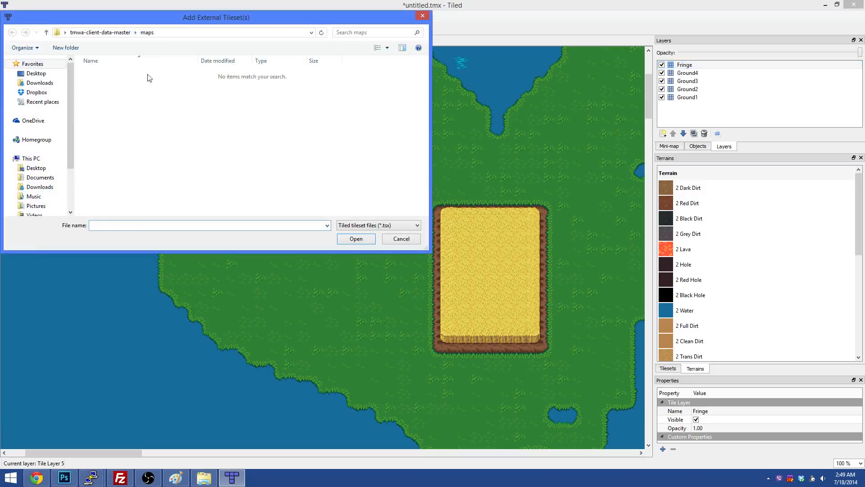
{"action": "left_click", "coordinate": [180, 33]}
{"action": "key", "text": "Return"}
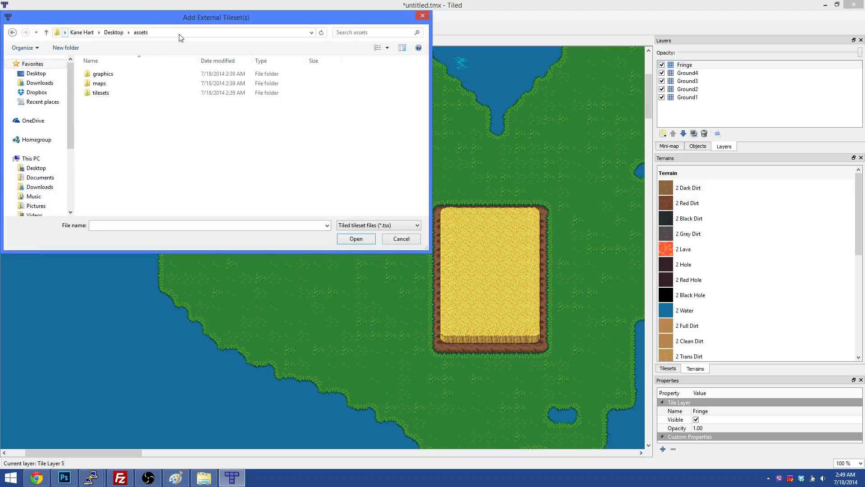
{"action": "double_click", "coordinate": [112, 86]}
{"action": "key", "text": "BackSpace"}
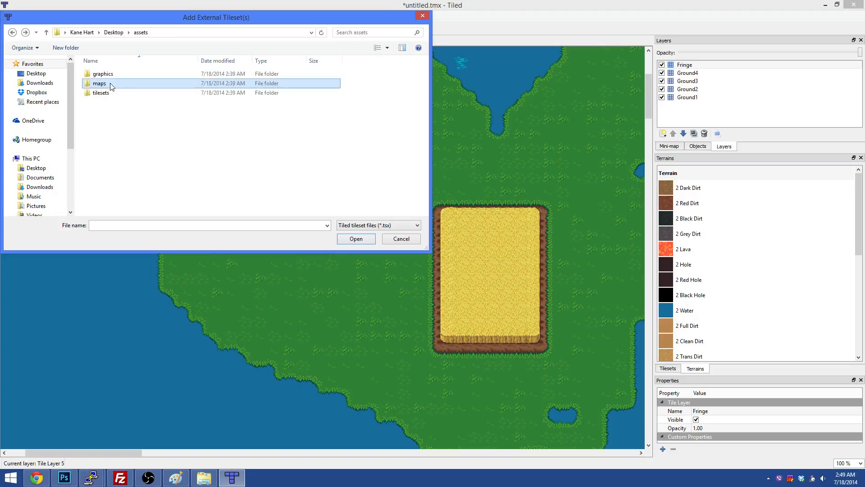
{"action": "double_click", "coordinate": [110, 75]}
{"action": "key", "text": "BackSpace"}
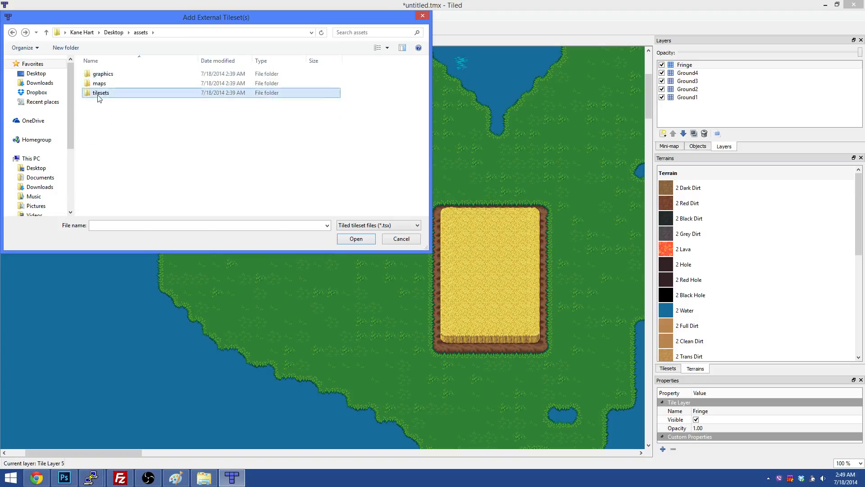
{"action": "double_click", "coordinate": [98, 92]}
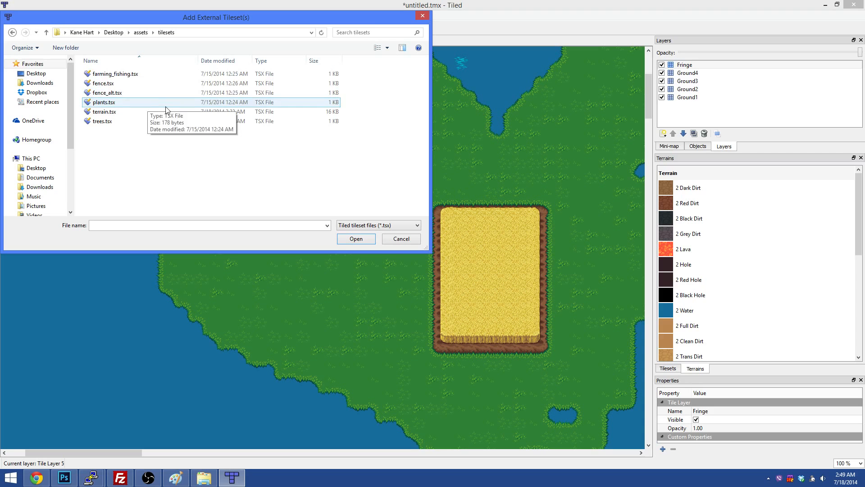
{"action": "double_click", "coordinate": [128, 123]}
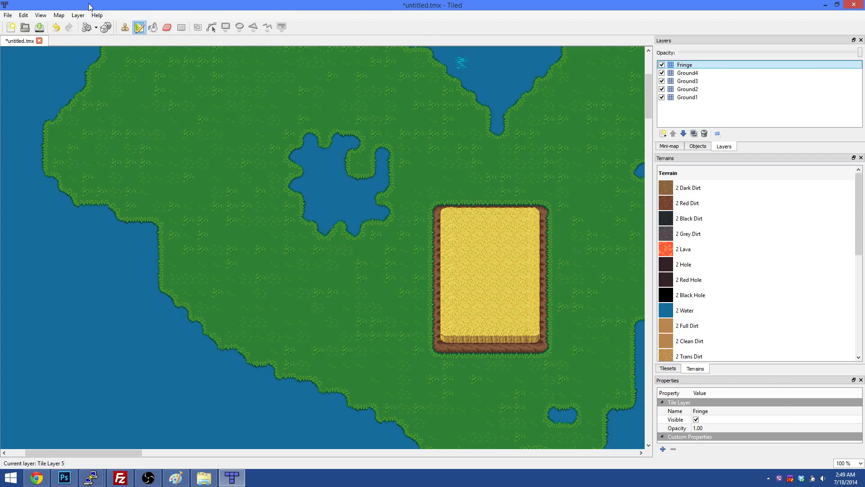
- Add the external tileset fence.tsx from the same assets tilesets folder
{"action": "left_click", "coordinate": [58, 15]}
{"action": "left_click", "coordinate": [79, 35]}
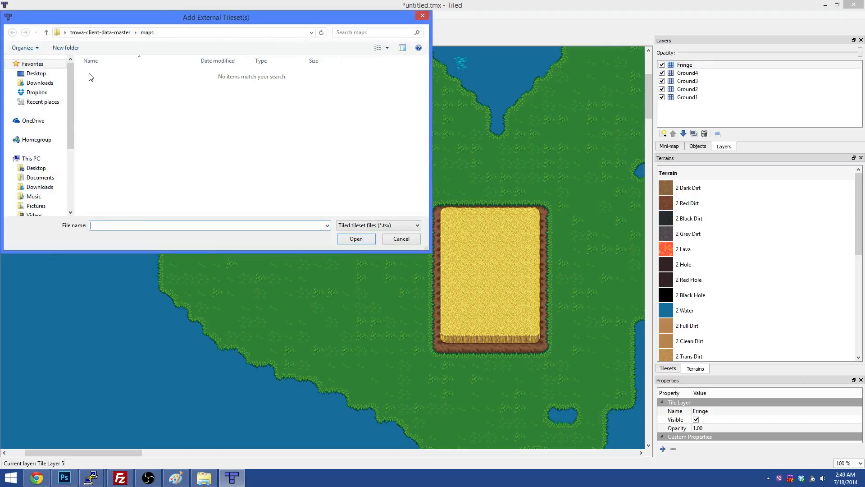
{"action": "left_click", "coordinate": [178, 30]}
{"action": "type", "text": "C:\\Users\\Kane\\Desktop\\assets"}
{"action": "key", "text": "Return"}
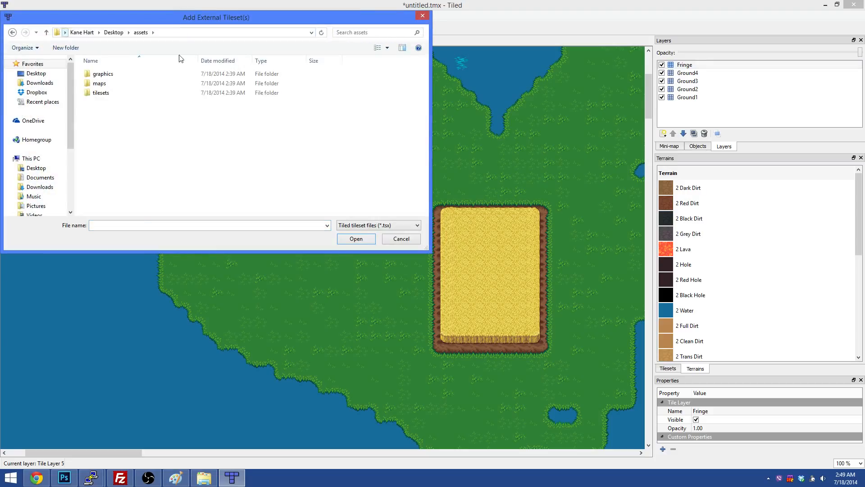
{"action": "double_click", "coordinate": [121, 99]}
{"action": "left_click", "coordinate": [116, 86]}
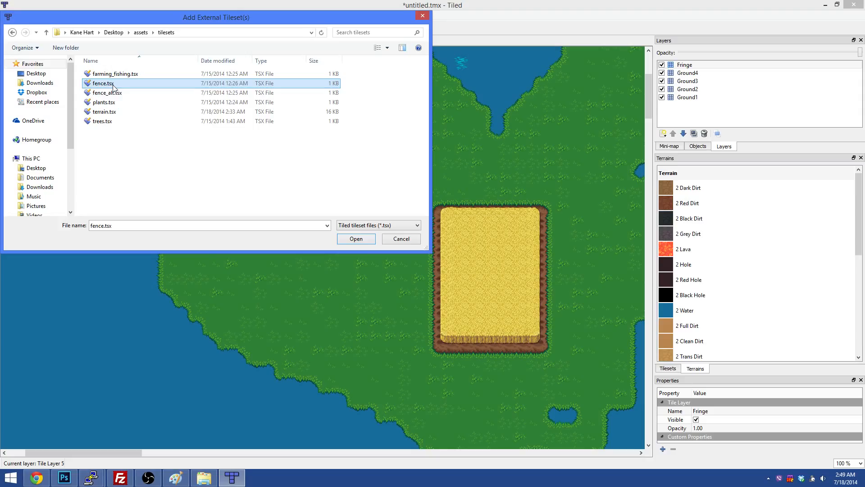
{"action": "double_click", "coordinate": [113, 86]}
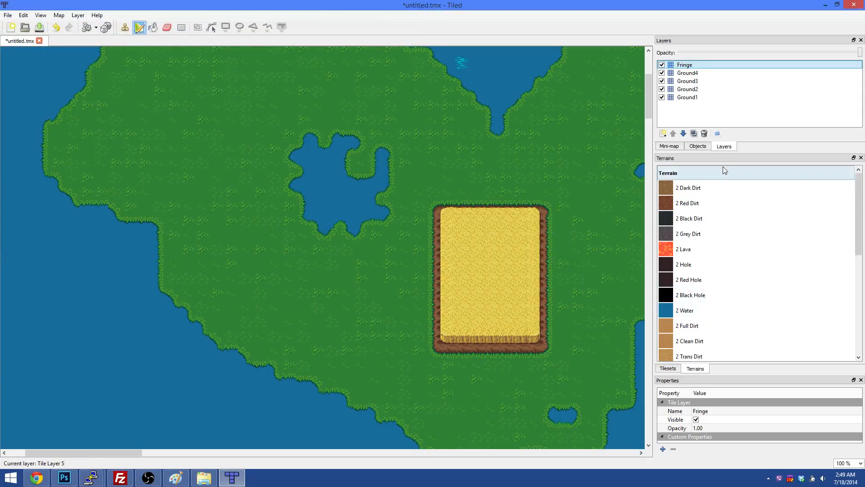
- Place the first green tree from the Trees tileset on Fringe at the southwest corner of the wheat field
{"action": "left_click", "coordinate": [697, 147]}
{"action": "left_click", "coordinate": [723, 146]}
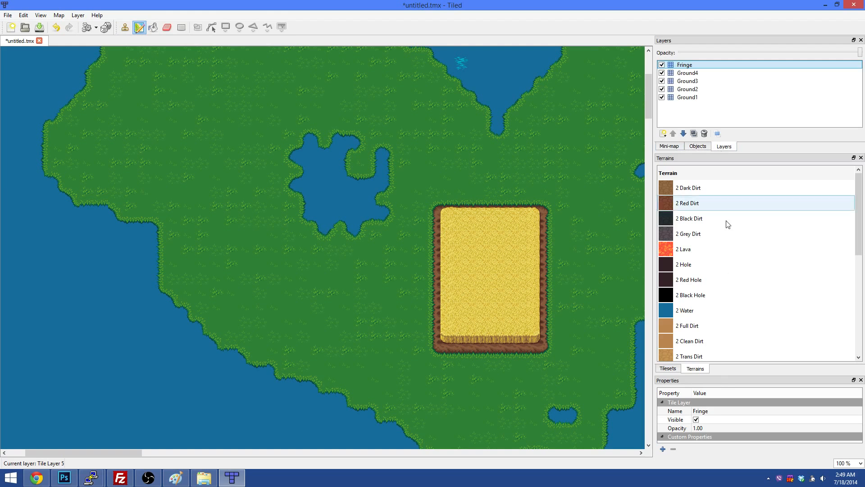
{"action": "left_click", "coordinate": [668, 368]}
{"action": "left_click", "coordinate": [723, 171]}
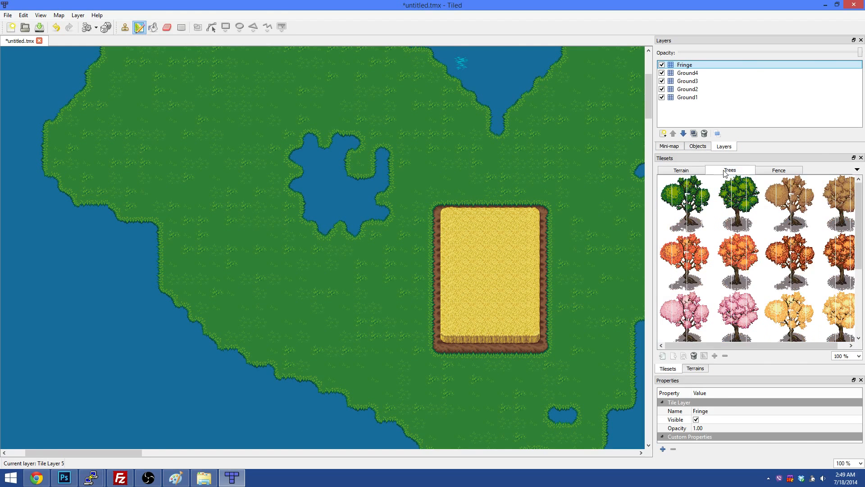
{"action": "left_click_drag", "start_coordinate": [669, 190], "coordinate": [704, 225]}
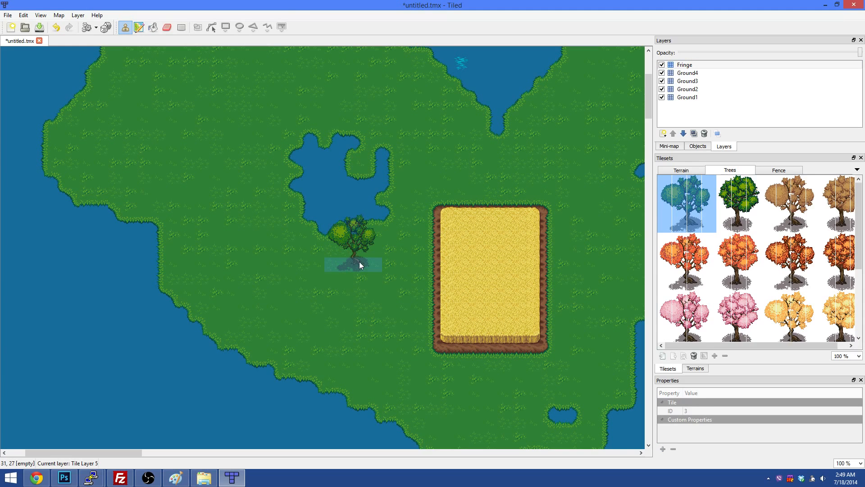
{"action": "left_click_drag", "start_coordinate": [668, 185], "coordinate": [707, 228]}
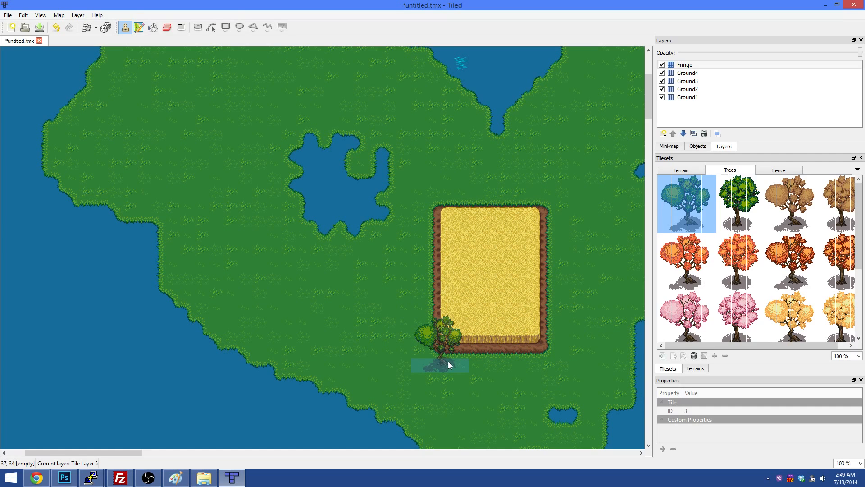
{"action": "left_click", "coordinate": [676, 182]}
{"action": "left_click_drag", "start_coordinate": [665, 186], "coordinate": [702, 191]}
{"action": "left_click", "coordinate": [445, 359]}
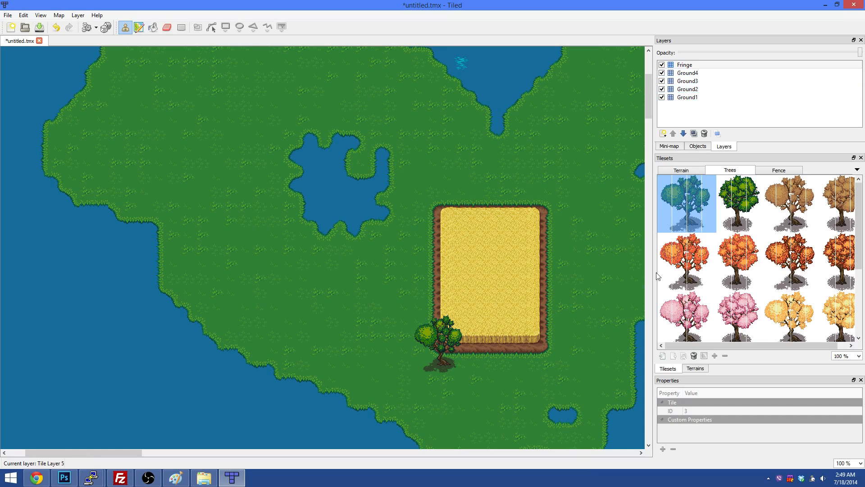
- Place the full-crowned orange tree from the Trees tileset on Fringe at the lake's southwest shore
{"action": "left_click_drag", "start_coordinate": [726, 189], "coordinate": [748, 213]}
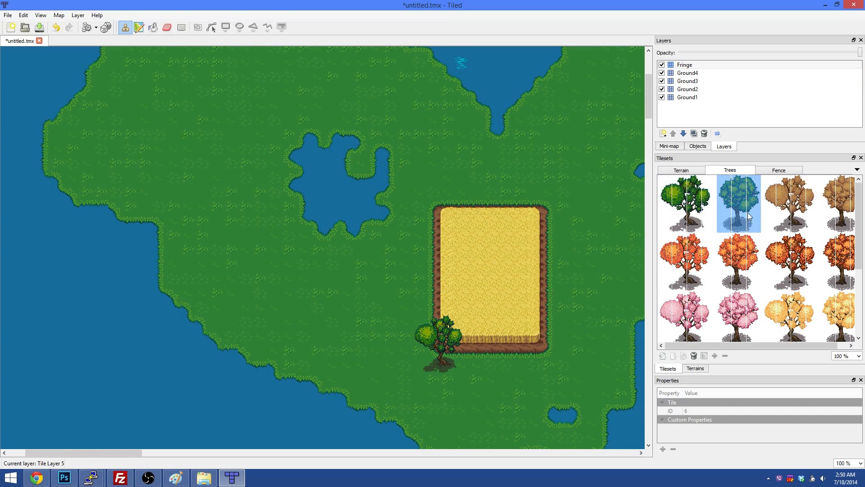
{"action": "left_click_drag", "start_coordinate": [726, 241], "coordinate": [752, 275]}
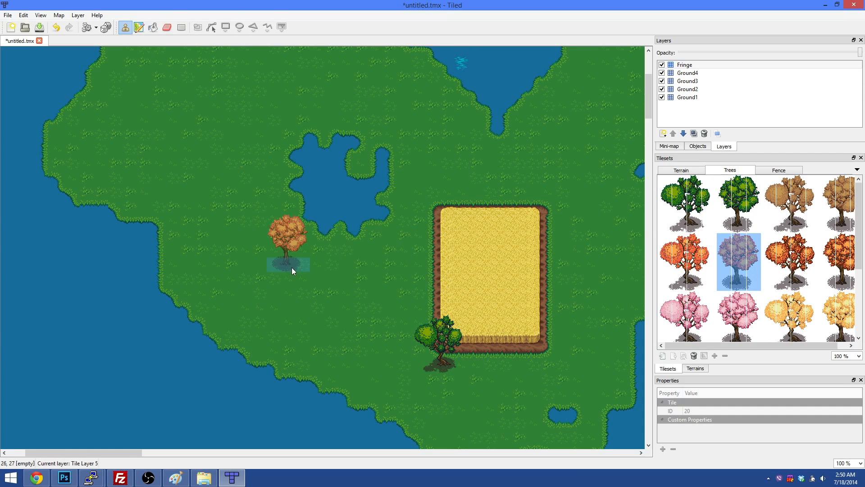
{"action": "left_click", "coordinate": [296, 230]}
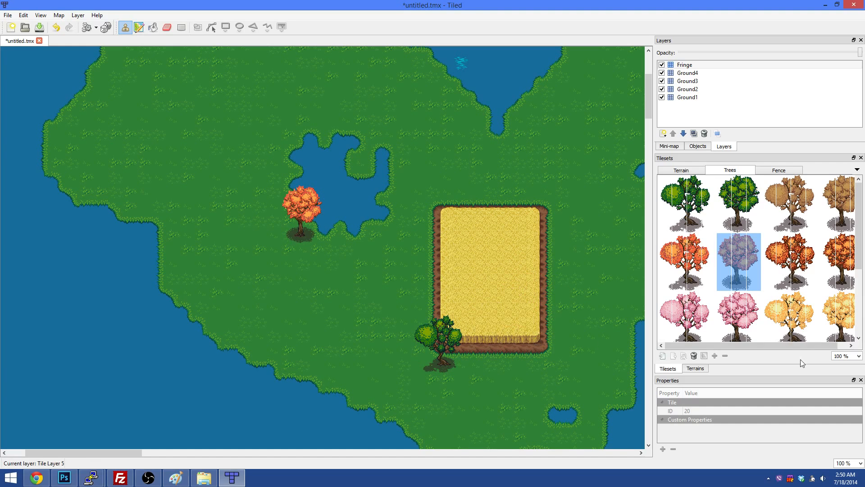
- Place the full-crowned pink tree from the Trees tileset on Fringe, on the small grass inlet at the lake's northeast
{"action": "left_click_drag", "start_coordinate": [675, 302], "coordinate": [756, 335]}
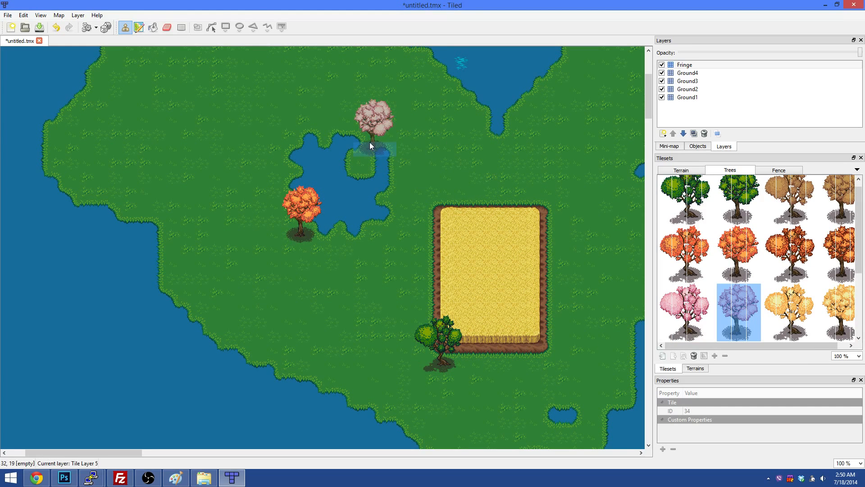
{"action": "left_click", "coordinate": [363, 164]}
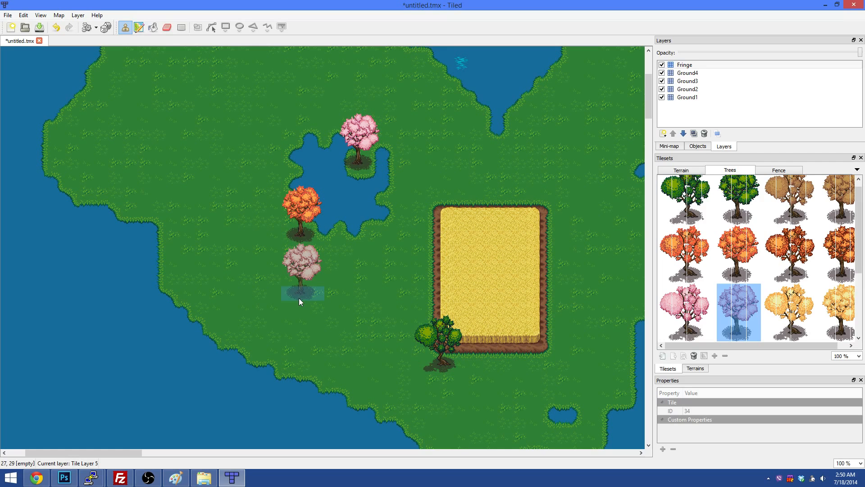
- Make Ground3 the active layer and bring up the terrain list of the Terrain tileset
{"action": "left_click", "coordinate": [725, 73]}
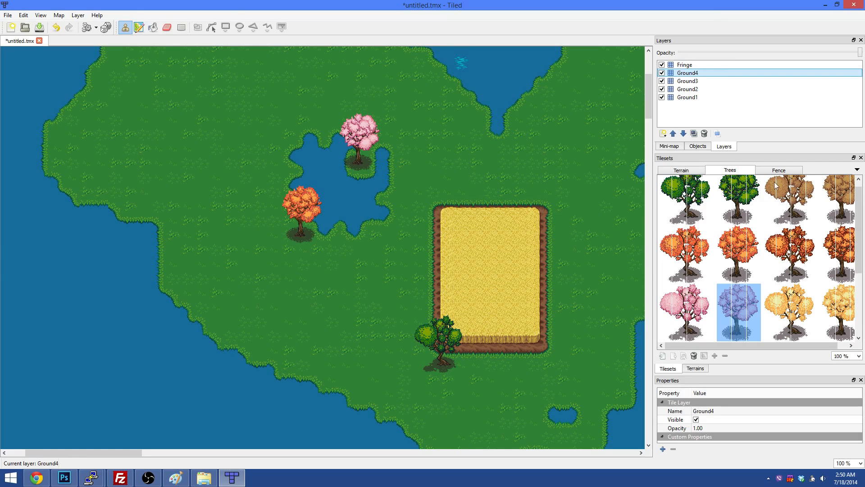
{"action": "left_click", "coordinate": [681, 171]}
{"action": "left_click", "coordinate": [683, 74]}
{"action": "left_click", "coordinate": [686, 82]}
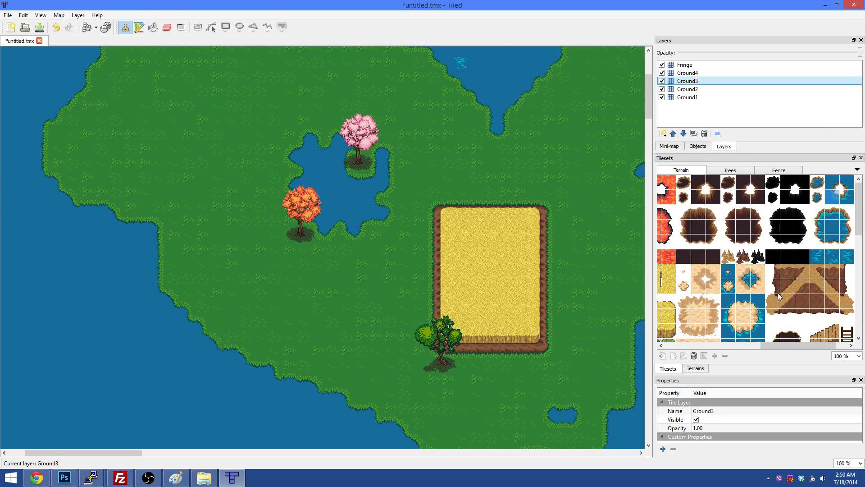
{"action": "left_click_drag", "start_coordinate": [775, 344], "coordinate": [689, 345]}
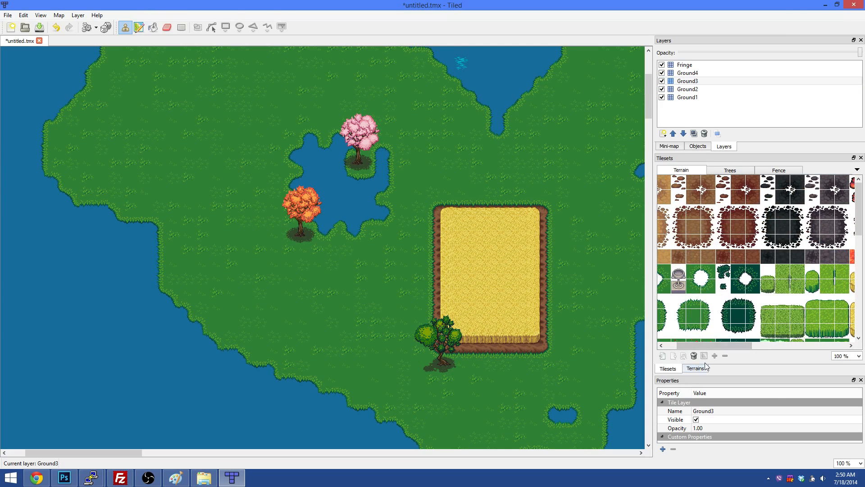
{"action": "left_click", "coordinate": [696, 367]}
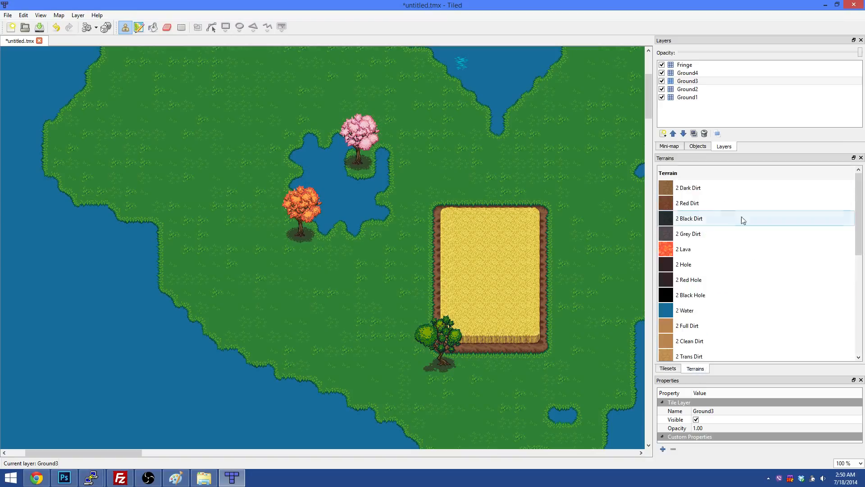
- Try painting a 2 Brick Road path on Ground3 from above the wheat field around the lake's north side
{"action": "left_click", "coordinate": [689, 187]}
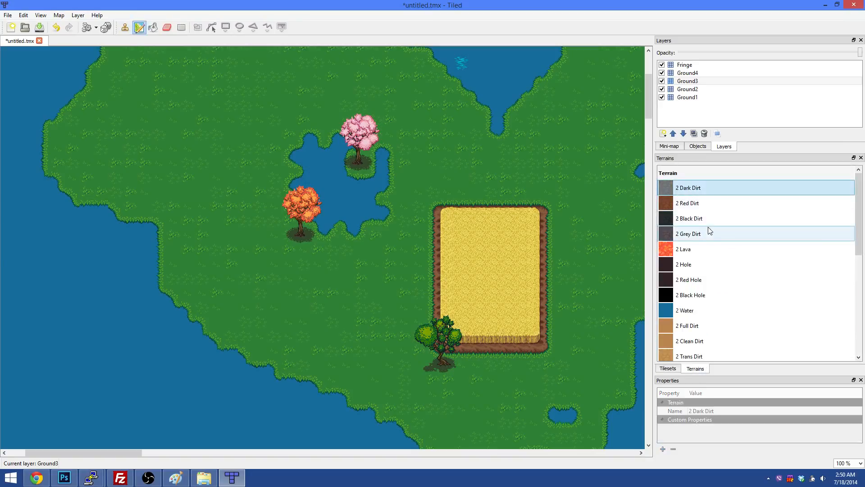
{"action": "scroll", "coordinate": [675, 326], "scroll_direction": "down", "scroll_amount": 1}
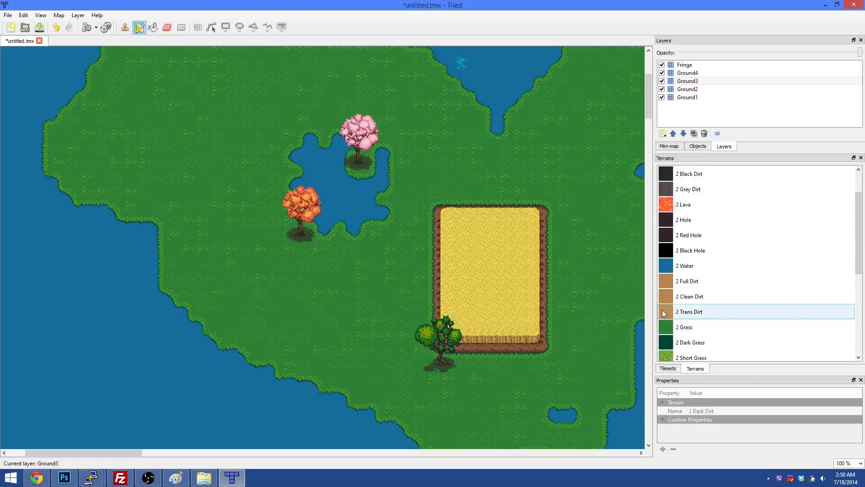
{"action": "left_click", "coordinate": [687, 311]}
{"action": "scroll", "coordinate": [713, 288], "scroll_direction": "down", "scroll_amount": 4}
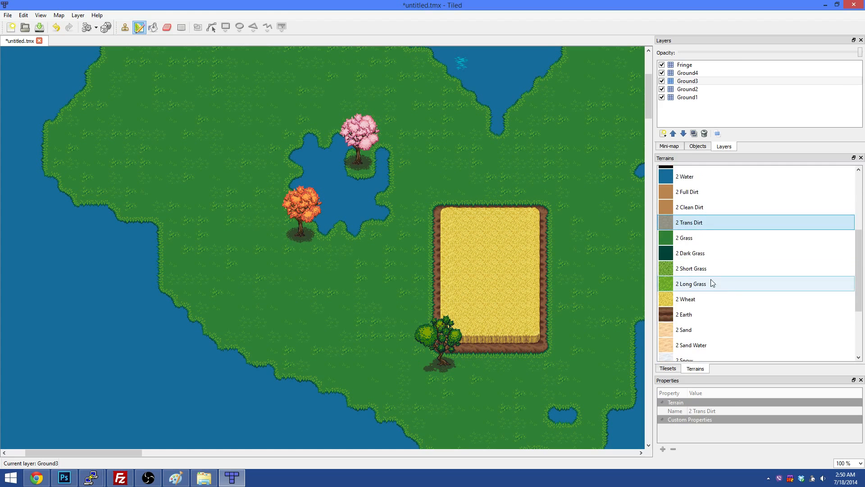
{"action": "left_click", "coordinate": [675, 322]}
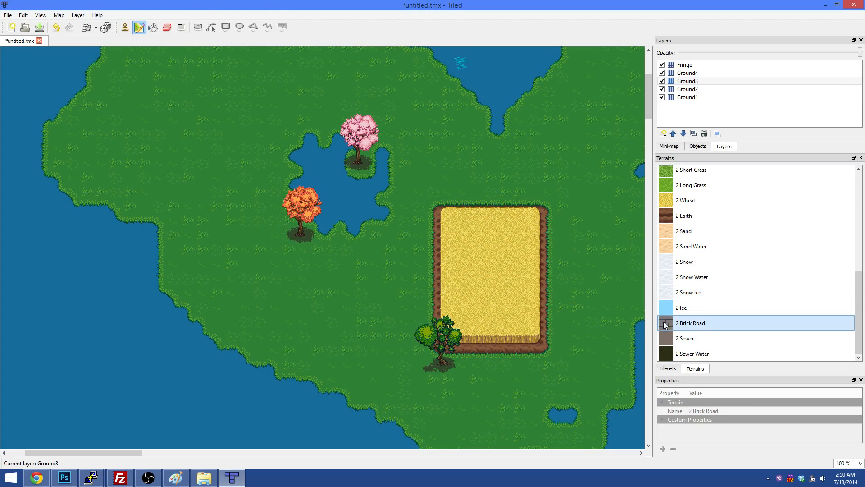
{"action": "mouse_move", "coordinate": [543, 165]}
{"action": "left_mouse_down"}
{"action": "mouse_move", "coordinate": [514, 166]}
{"action": "mouse_move", "coordinate": [397, 112]}
{"action": "mouse_move", "coordinate": [260, 115]}
{"action": "left_mouse_up"}
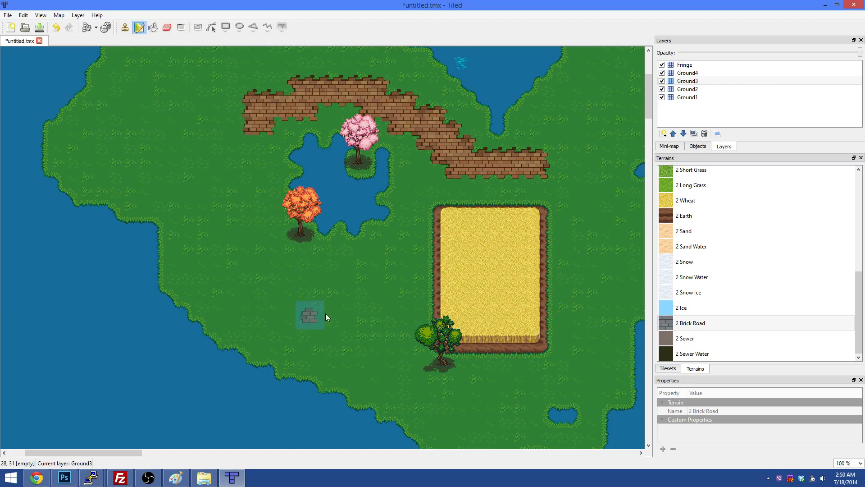
{"action": "key", "text": "ctrl+z"}
{"action": "scroll", "coordinate": [779, 356], "scroll_direction": "up", "scroll_amount": 5}
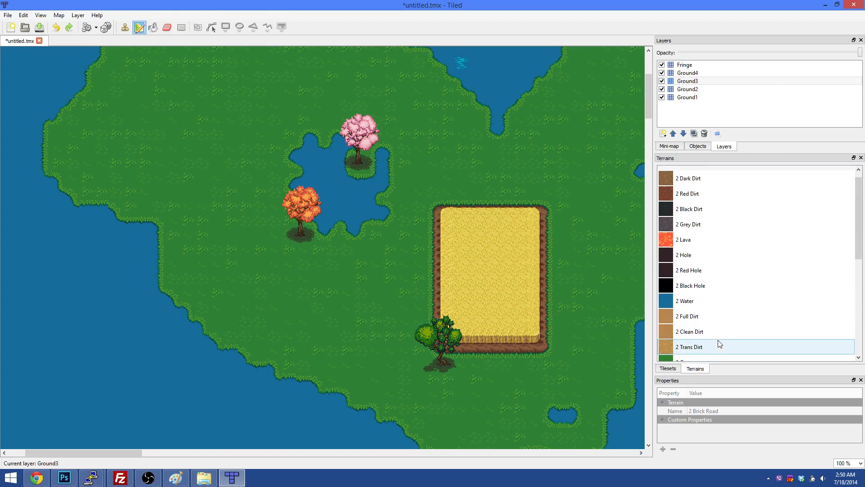
- Try painting a 2 Dark Dirt path on Ground3 from the wheat field around the lake
{"action": "left_click", "coordinate": [676, 179]}
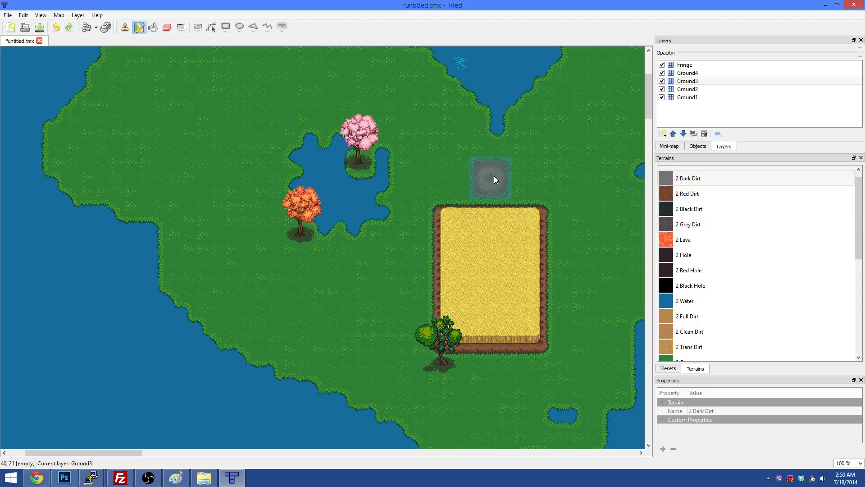
{"action": "mouse_move", "coordinate": [494, 177]}
{"action": "left_mouse_down"}
{"action": "mouse_move", "coordinate": [390, 99]}
{"action": "mouse_move", "coordinate": [298, 75]}
{"action": "mouse_move", "coordinate": [213, 97]}
{"action": "left_mouse_up"}
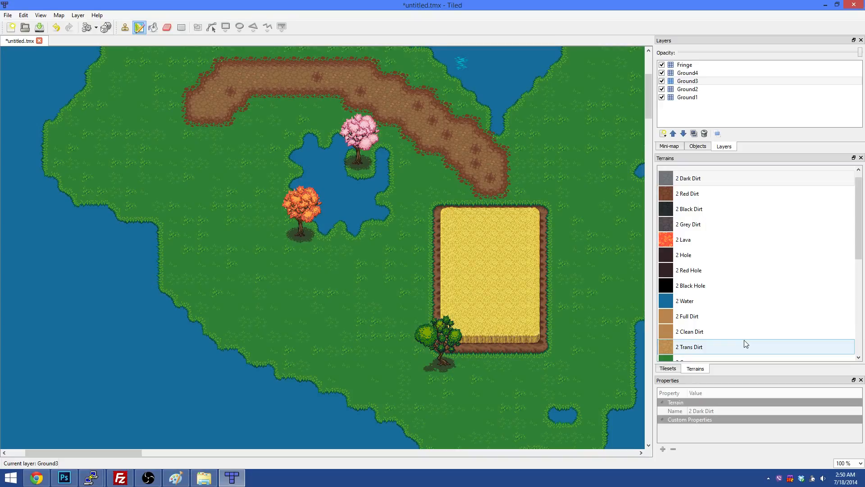
{"action": "key", "text": "ctrl+z"}
{"action": "mouse_move", "coordinate": [446, 162]}
{"action": "left_mouse_down"}
{"action": "mouse_move", "coordinate": [397, 123]}
{"action": "mouse_move", "coordinate": [297, 99]}
{"action": "mouse_move", "coordinate": [251, 139]}
{"action": "left_mouse_up"}
{"action": "mouse_move", "coordinate": [231, 190]}
{"action": "left_mouse_down"}
{"action": "mouse_move", "coordinate": [281, 296]}
{"action": "mouse_move", "coordinate": [377, 307]}
{"action": "left_mouse_up"}
{"action": "key", "text": "ctrl+z"}
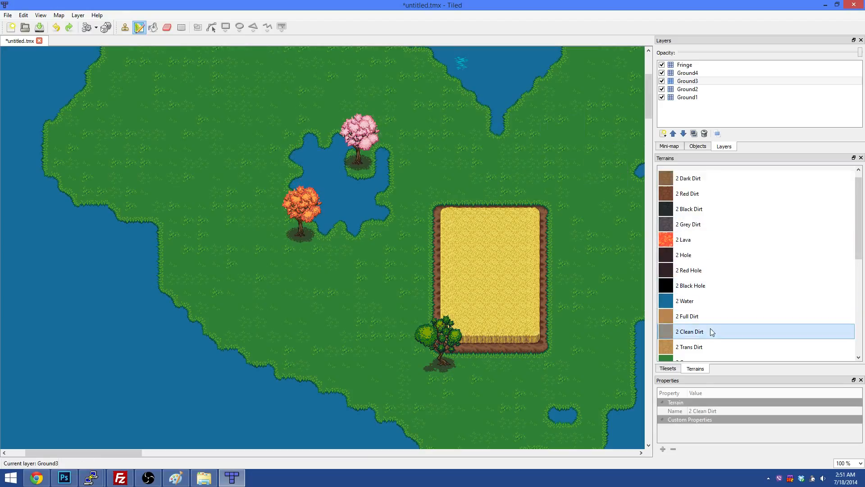
- Paint a 2 Trans Dirt path on Ground3 from the northeast, around the lake's north and west sides, to south of the wheat field
{"action": "left_click", "coordinate": [704, 348]}
{"action": "left_click_drag", "start_coordinate": [212, 121], "coordinate": [272, 107]}
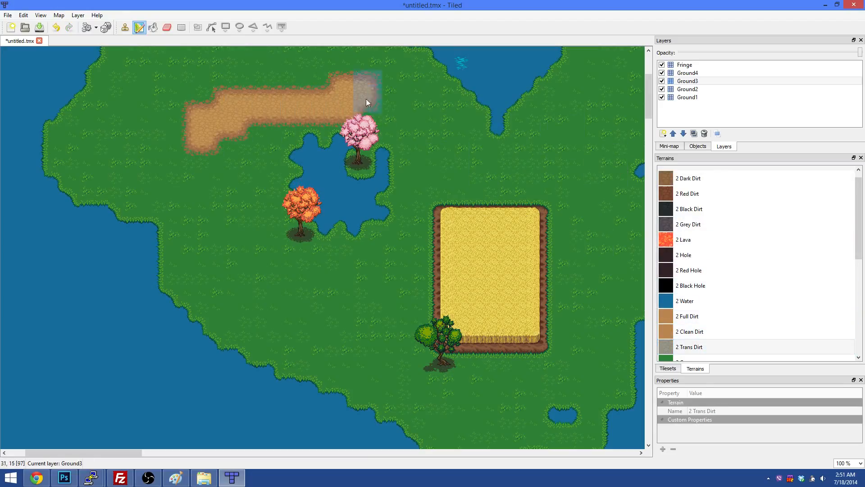
{"action": "mouse_move", "coordinate": [488, 155]}
{"action": "left_mouse_down"}
{"action": "mouse_move", "coordinate": [579, 147]}
{"action": "mouse_move", "coordinate": [639, 85]}
{"action": "mouse_move", "coordinate": [639, 52]}
{"action": "left_mouse_up"}
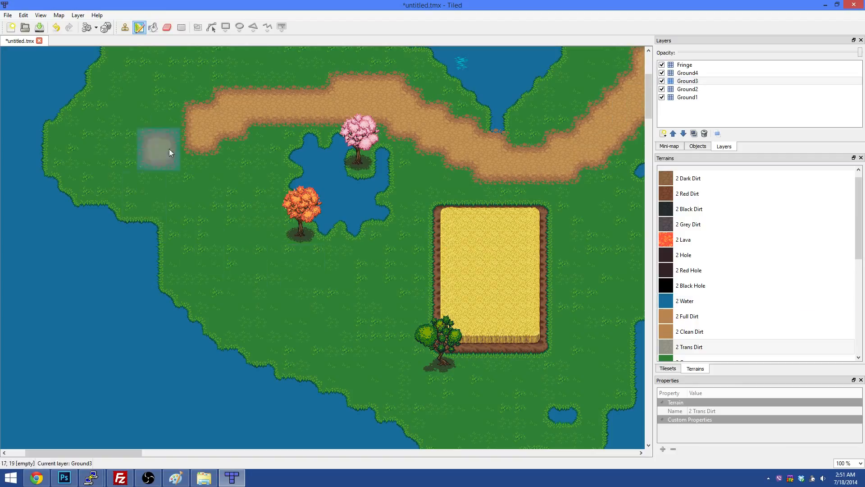
{"action": "mouse_move", "coordinate": [197, 139]}
{"action": "left_mouse_down"}
{"action": "mouse_move", "coordinate": [213, 257]}
{"action": "mouse_move", "coordinate": [283, 315]}
{"action": "mouse_move", "coordinate": [367, 353]}
{"action": "left_mouse_up"}
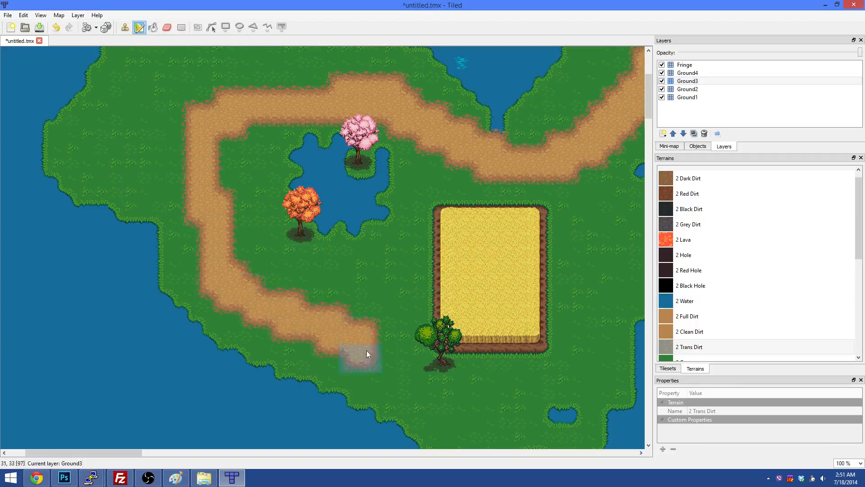
{"action": "left_click_drag", "start_coordinate": [489, 421], "coordinate": [523, 402]}
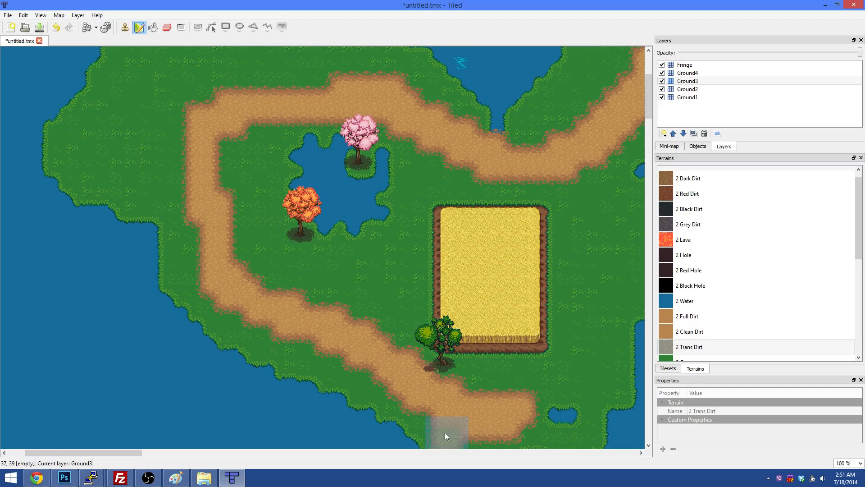
- Place the Fence tileset's gate with its two adjoining side pieces on Fringe at the middle of the wheat field's south edge
{"action": "left_click", "coordinate": [721, 302]}
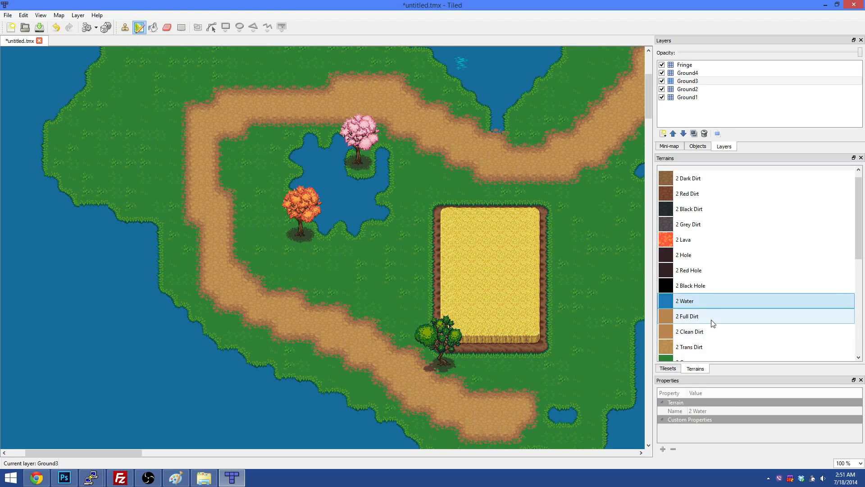
{"action": "scroll", "coordinate": [714, 311], "scroll_direction": "down", "scroll_amount": 5}
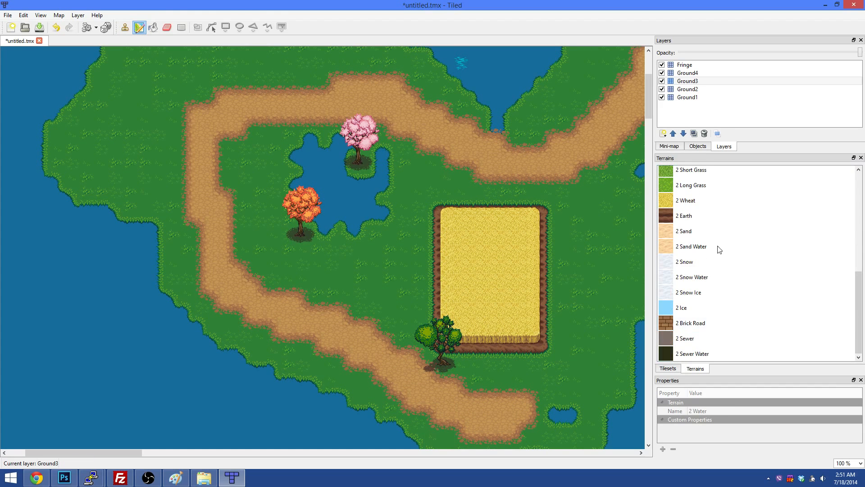
{"action": "left_click", "coordinate": [671, 369]}
{"action": "left_click", "coordinate": [775, 172]}
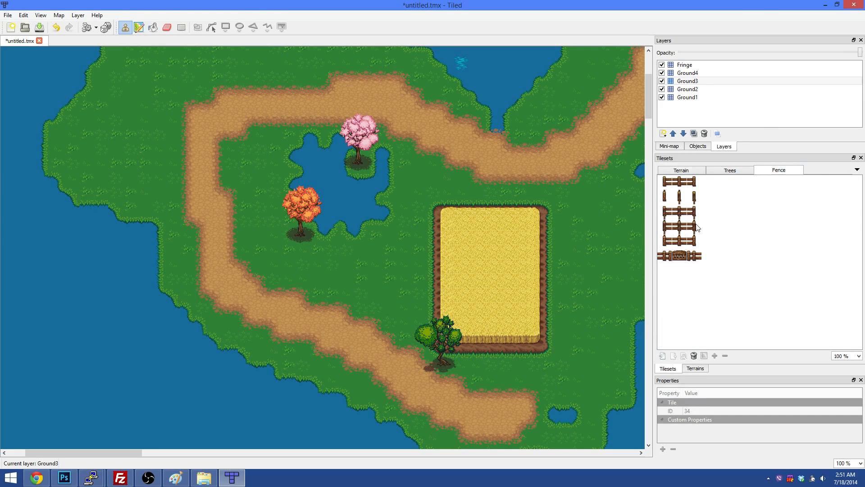
{"action": "left_click", "coordinate": [691, 66]}
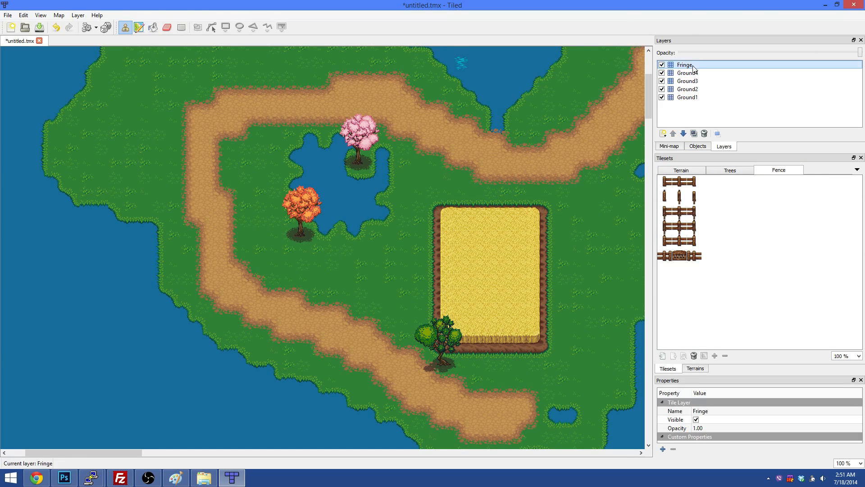
{"action": "left_click", "coordinate": [682, 256]}
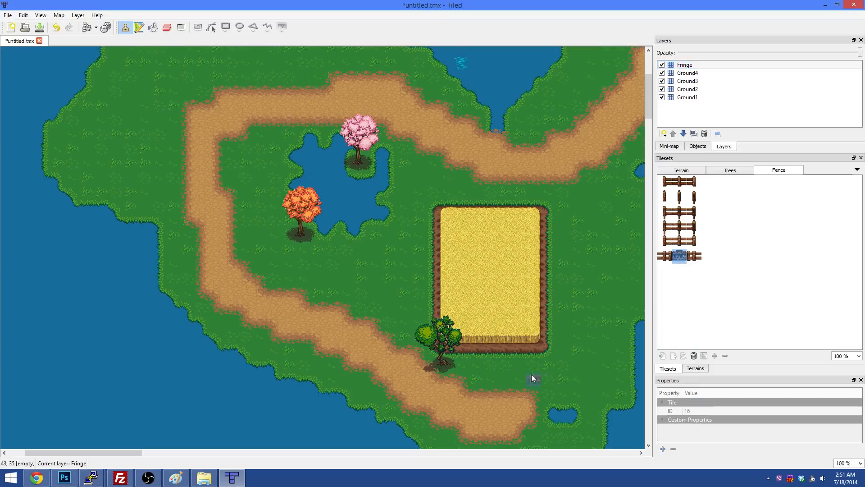
{"action": "left_click", "coordinate": [493, 351]}
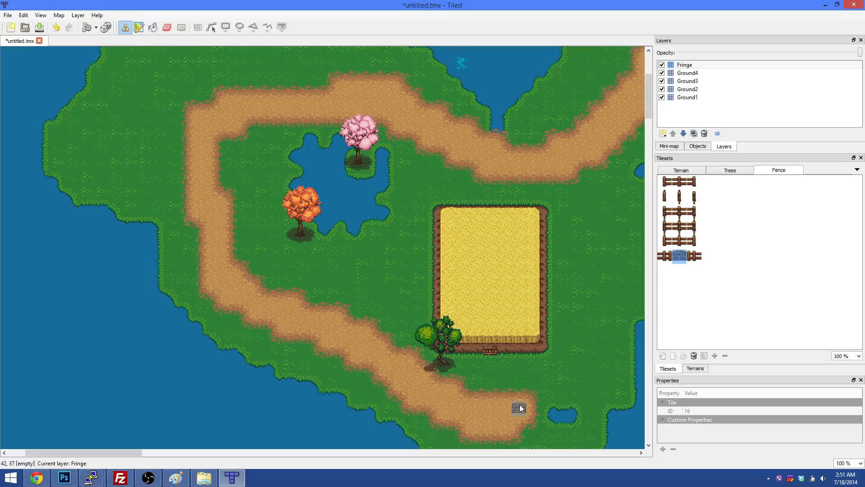
{"action": "left_click", "coordinate": [695, 256]}
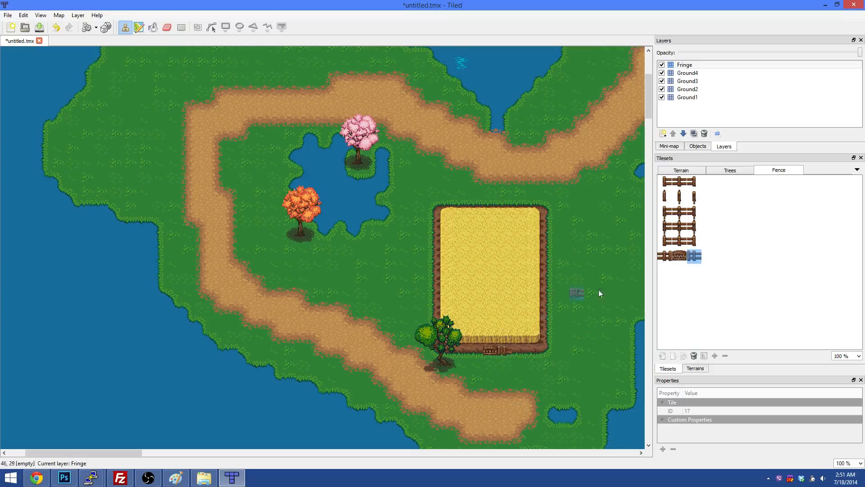
{"action": "left_click", "coordinate": [664, 255]}
{"action": "left_click", "coordinate": [479, 350]}
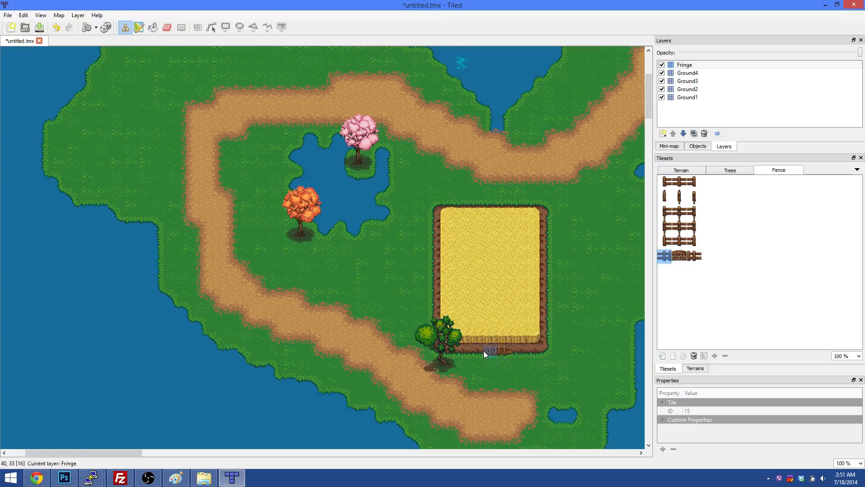
- Extend the fence on Fringe east from the gate along the field's south edge, ending with the southeast corner piece
{"action": "left_click", "coordinate": [693, 244]}
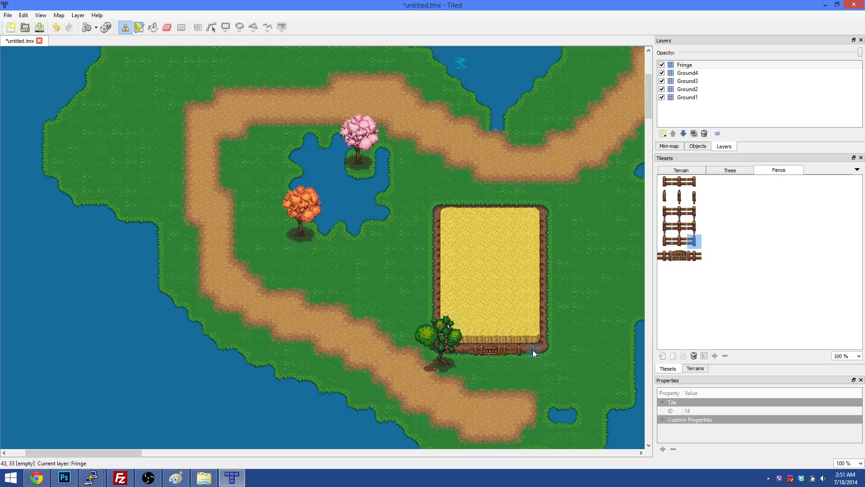
{"action": "left_click", "coordinate": [679, 241]}
{"action": "left_click_drag", "start_coordinate": [525, 350], "coordinate": [539, 349]}
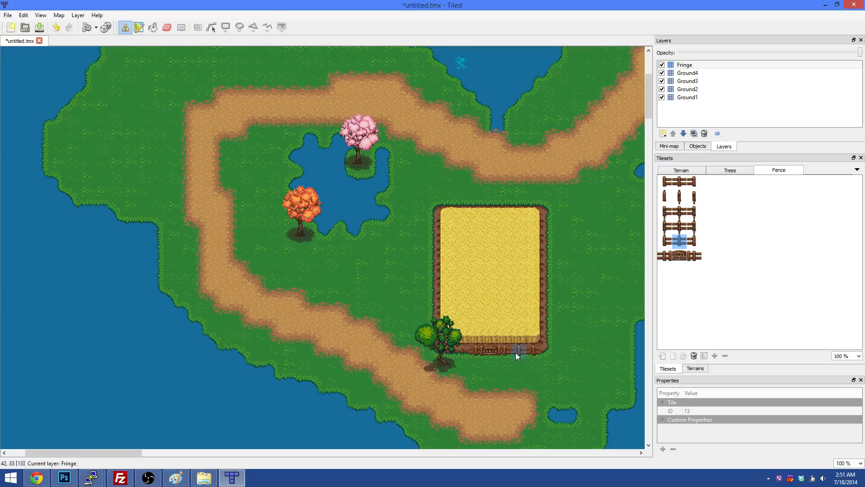
{"action": "left_click", "coordinate": [694, 242]}
{"action": "left_click", "coordinate": [545, 352]}
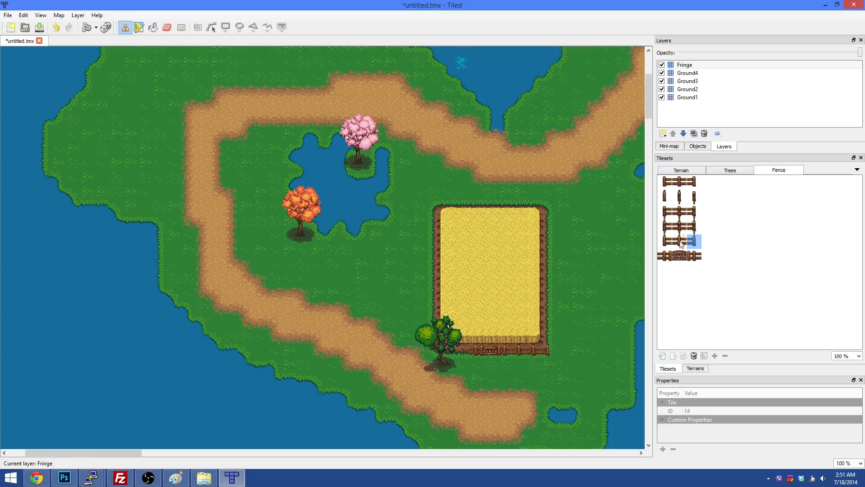
- Try running the east-side T-junction fence piece up the wheat field's east edge on Fringe
{"action": "left_click", "coordinate": [693, 226]}
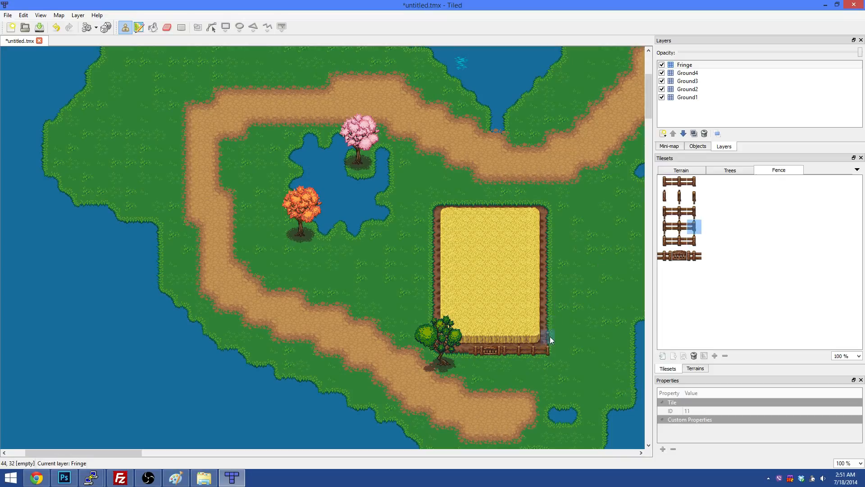
{"action": "left_click_drag", "start_coordinate": [550, 331], "coordinate": [549, 301]}
{"action": "key", "text": "ctrl+z"}
- Run the Fence tileset's east-side vertical piece on Fringe up the wheat field's east edge from the southeast corner
{"action": "left_click", "coordinate": [694, 196]}
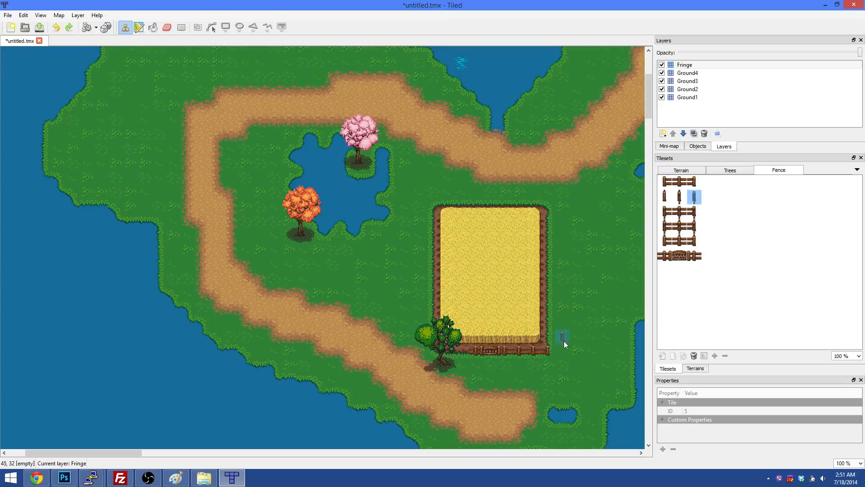
{"action": "left_click", "coordinate": [548, 338]}
{"action": "left_click_drag", "start_coordinate": [548, 317], "coordinate": [549, 301]}
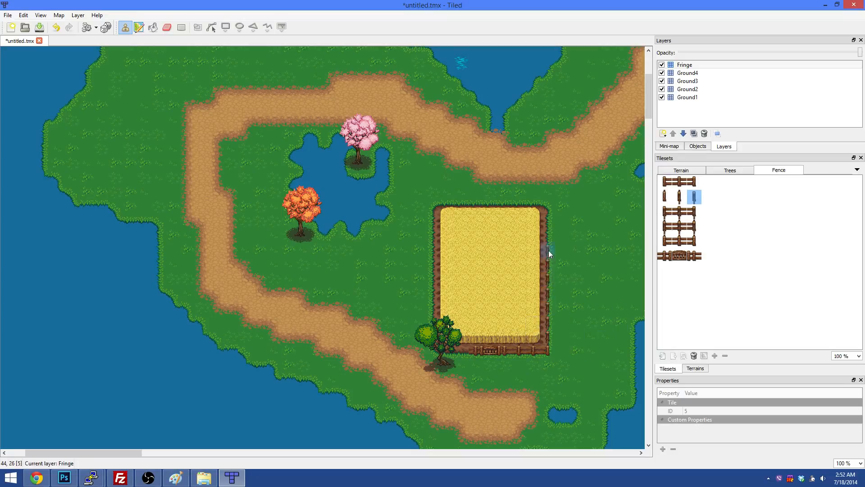
{"action": "key", "text": "ctrl+z"}
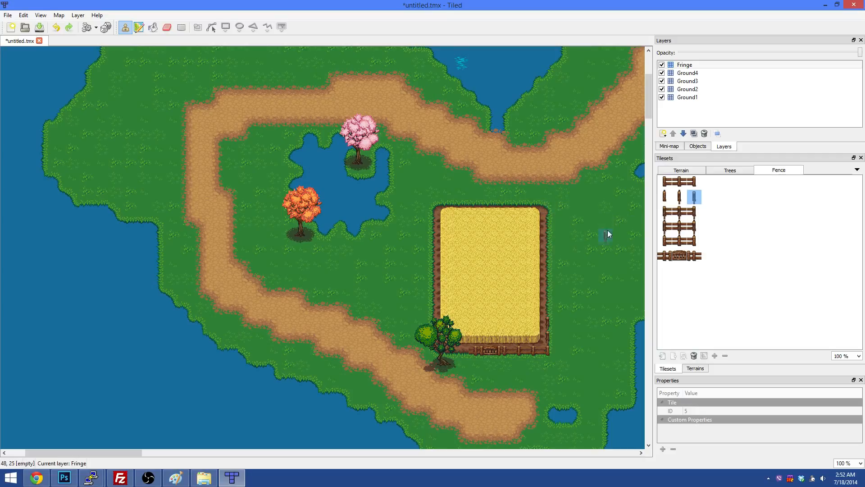
{"action": "left_click_drag", "start_coordinate": [545, 312], "coordinate": [545, 221]}
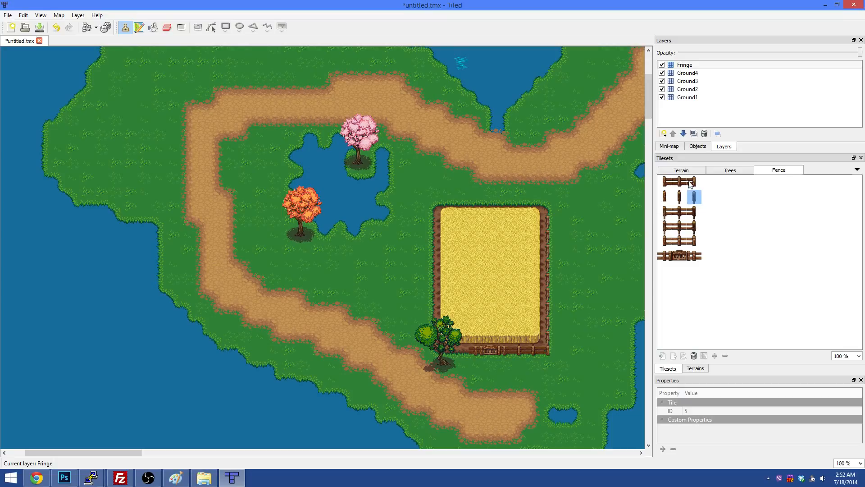
- Run the fence on Fringe along the wheat field's north edge, with the northeast and northwest corner pieces at its ends
{"action": "left_click", "coordinate": [694, 212]}
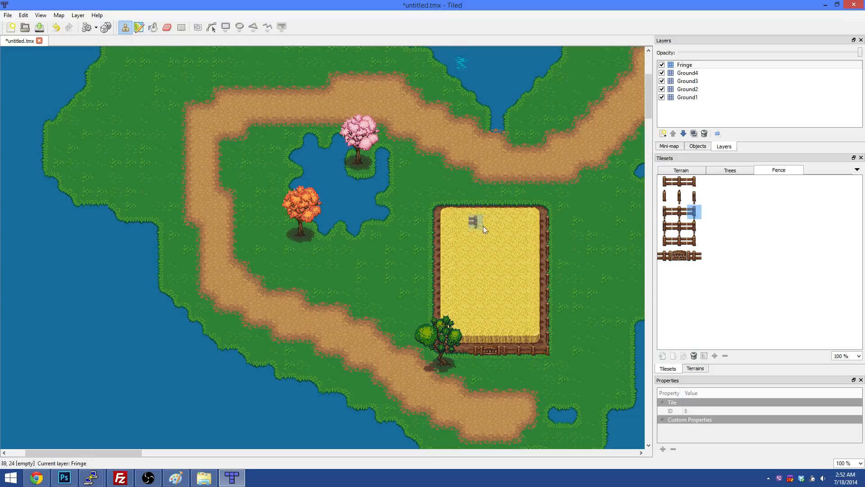
{"action": "left_click", "coordinate": [549, 210]}
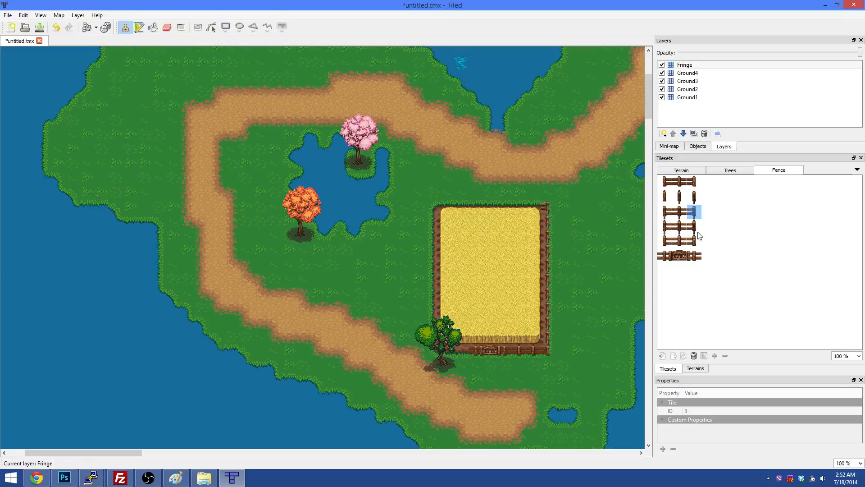
{"action": "left_click", "coordinate": [678, 213]}
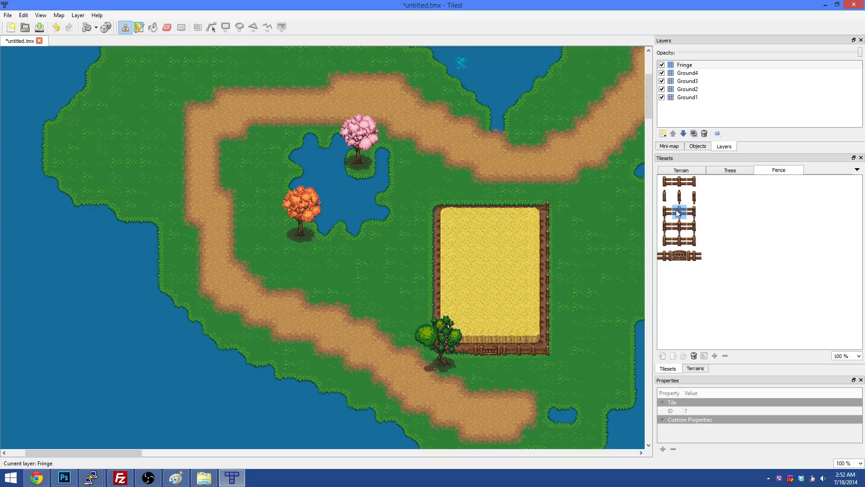
{"action": "left_click", "coordinate": [680, 182]}
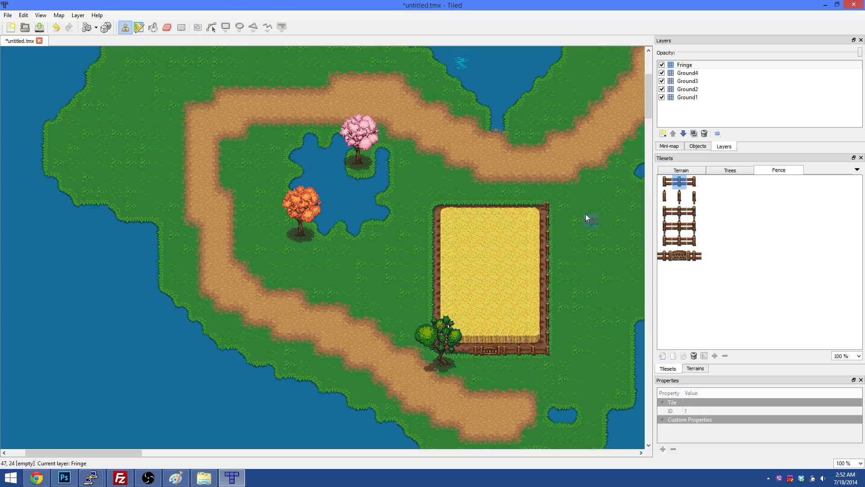
{"action": "left_click_drag", "start_coordinate": [534, 203], "coordinate": [491, 204]}
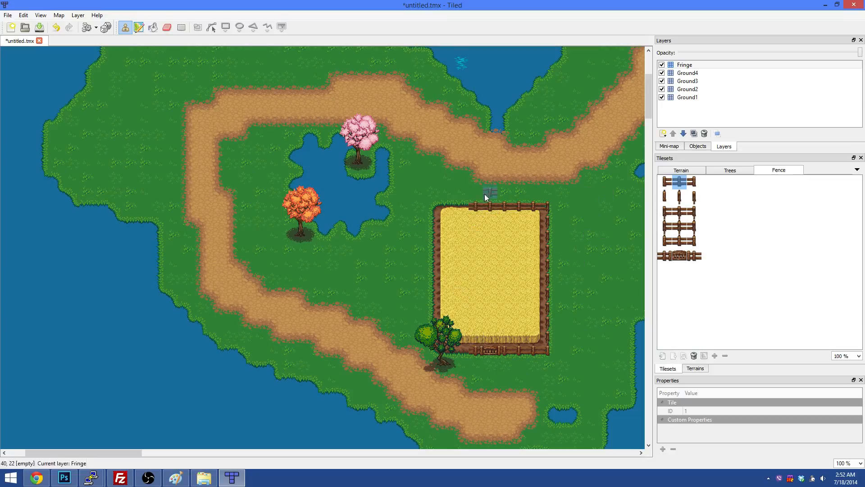
{"action": "left_click_drag", "start_coordinate": [459, 207], "coordinate": [448, 211]}
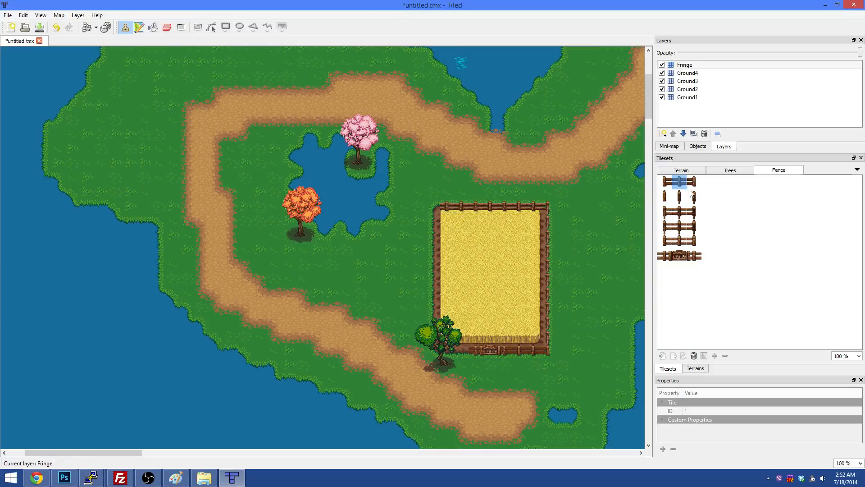
{"action": "left_click", "coordinate": [666, 212]}
{"action": "left_click", "coordinate": [435, 208]}
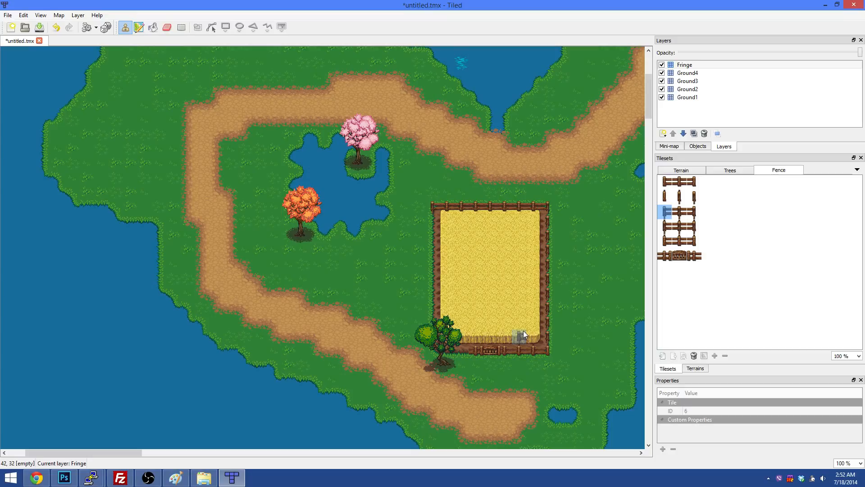
- Run the Fence tileset's middle vertical piece on Fringe down the wheat field's west edge from the northwest corner
{"action": "left_click", "coordinate": [666, 226]}
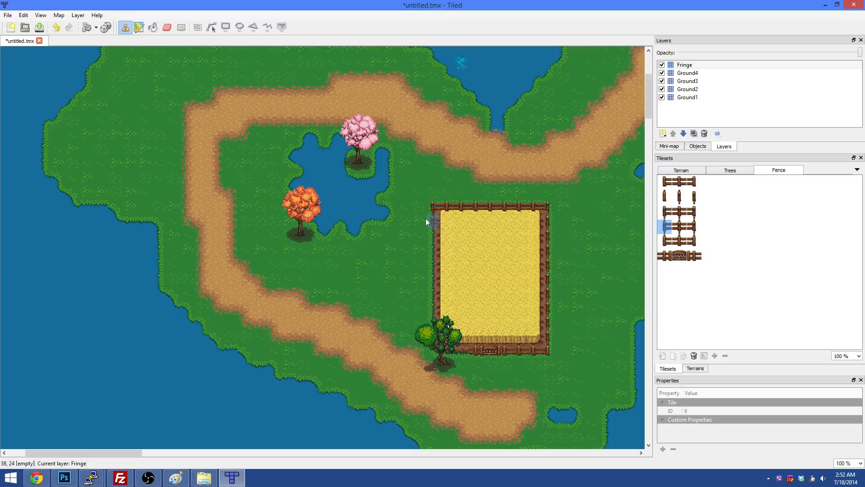
{"action": "left_click", "coordinate": [679, 196]}
{"action": "left_click", "coordinate": [693, 197]}
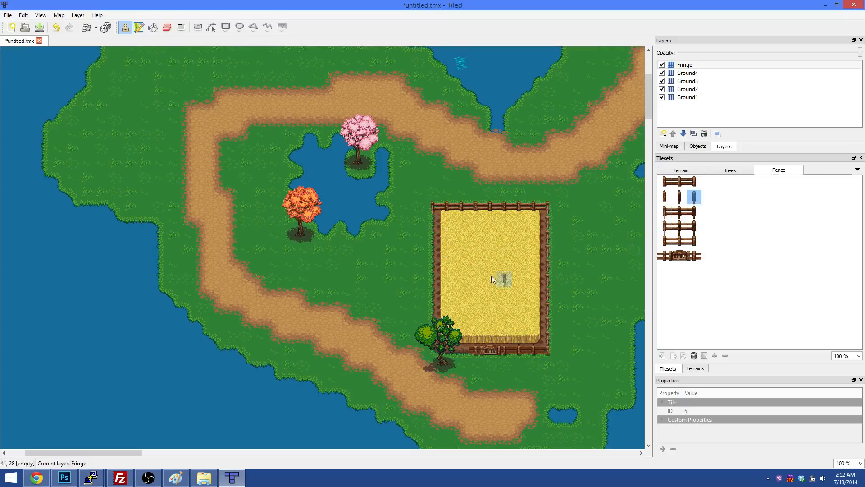
{"action": "left_click", "coordinate": [679, 196]}
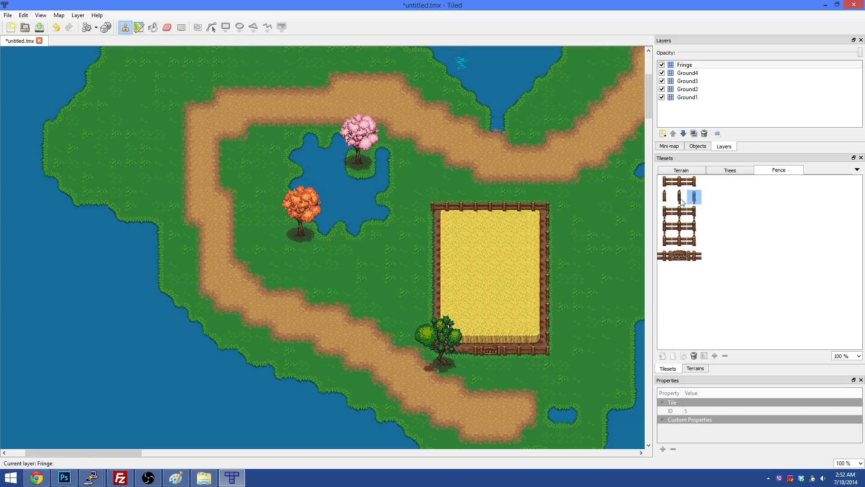
{"action": "left_click_drag", "start_coordinate": [433, 224], "coordinate": [432, 314]}
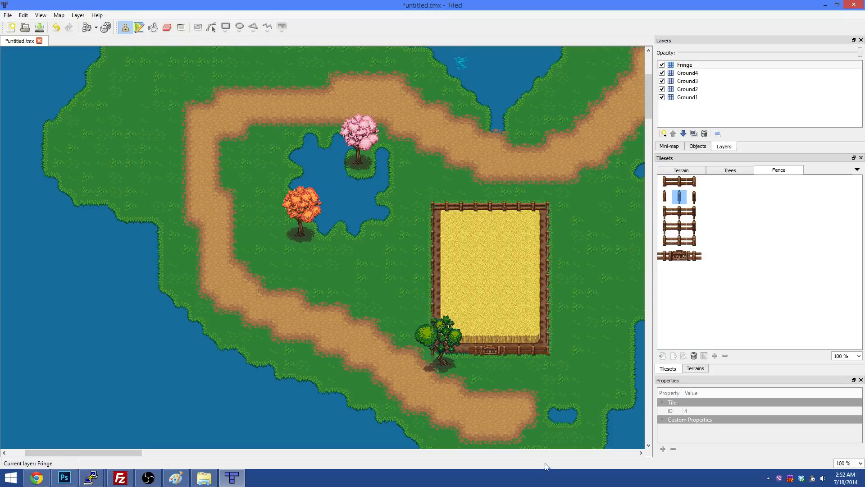
- Hide and show Fringe and Ground4 in turn to compare their contents, making Ground4 the active layer
{"action": "left_click", "coordinate": [665, 241]}
{"action": "left_click", "coordinate": [684, 65]}
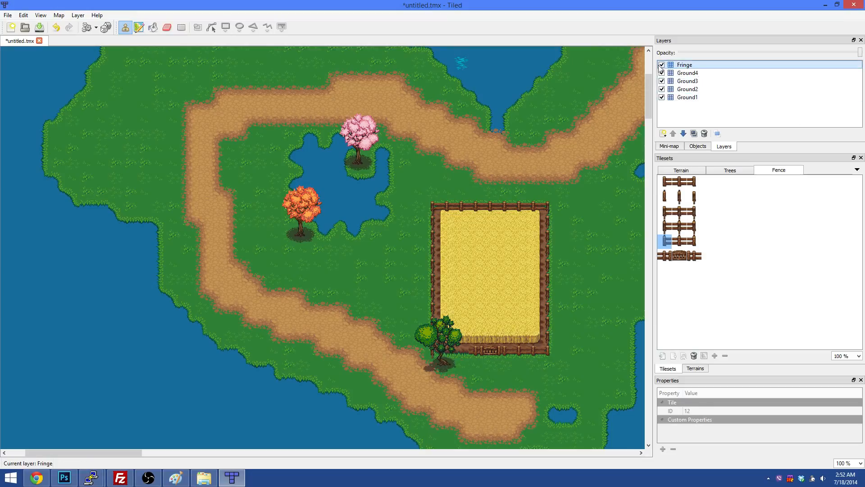
{"action": "left_click", "coordinate": [662, 64]}
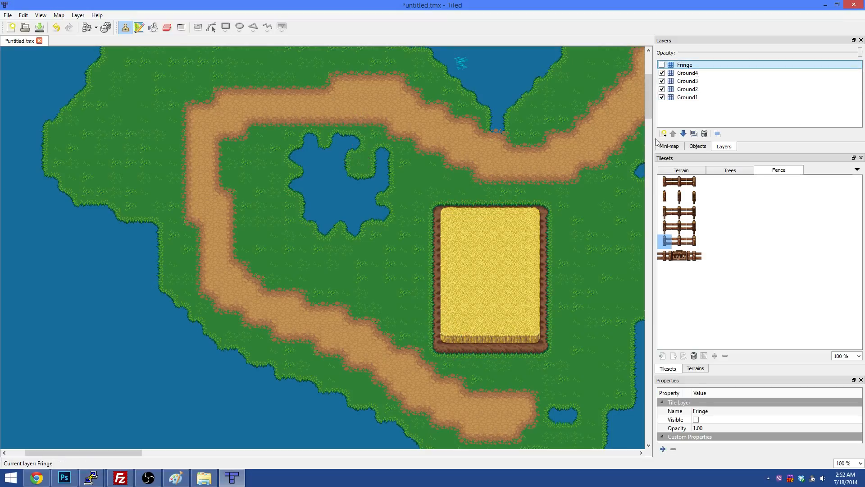
{"action": "left_click", "coordinate": [661, 65]}
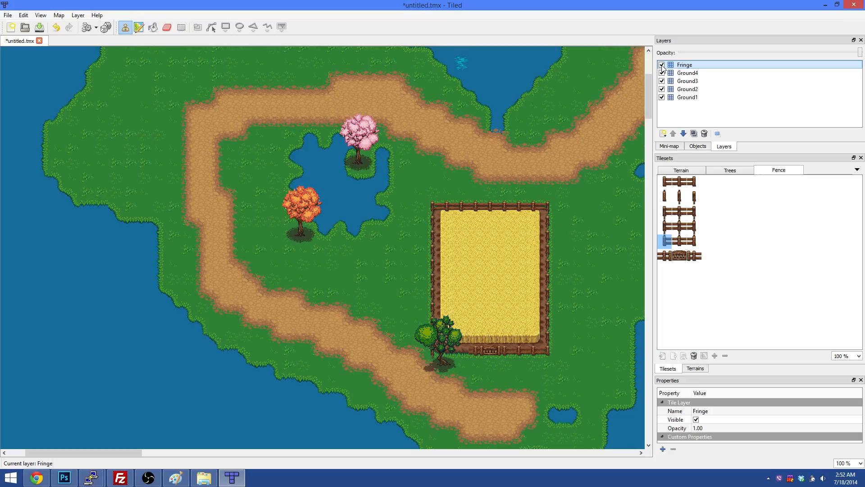
{"action": "left_click", "coordinate": [663, 73]}
{"action": "left_click", "coordinate": [662, 72]}
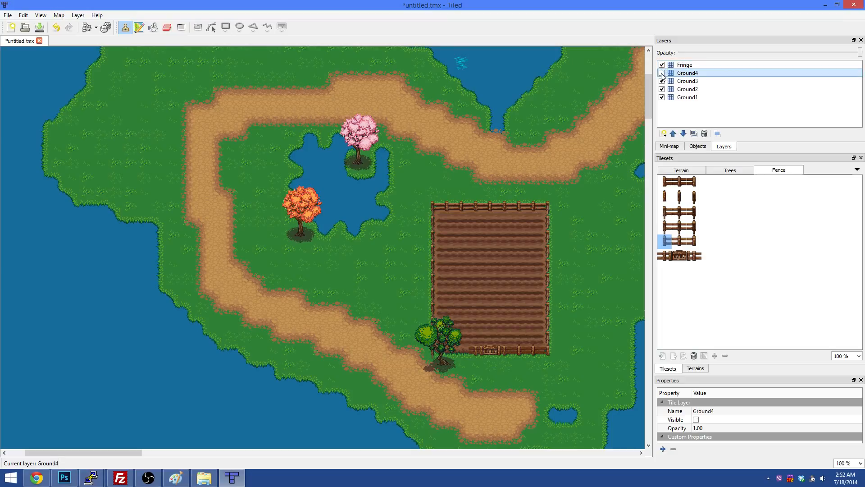
{"action": "left_click", "coordinate": [662, 73]}
{"action": "left_click", "coordinate": [662, 65]}
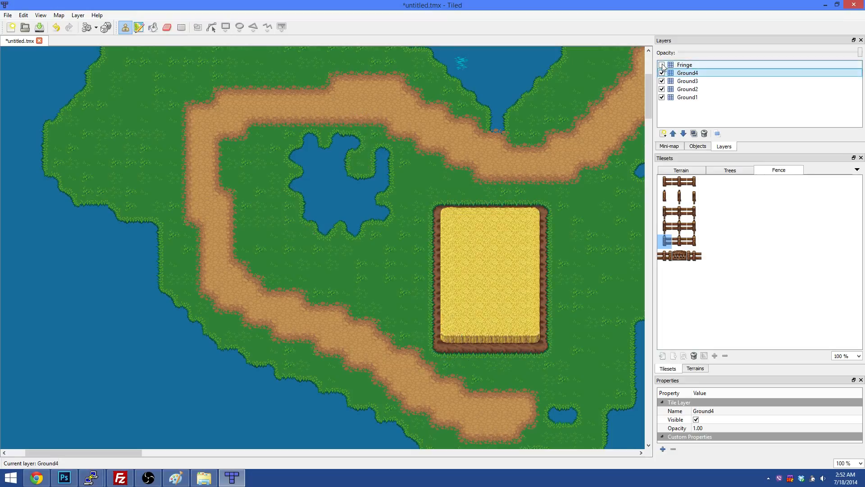
{"action": "left_click", "coordinate": [662, 65]}
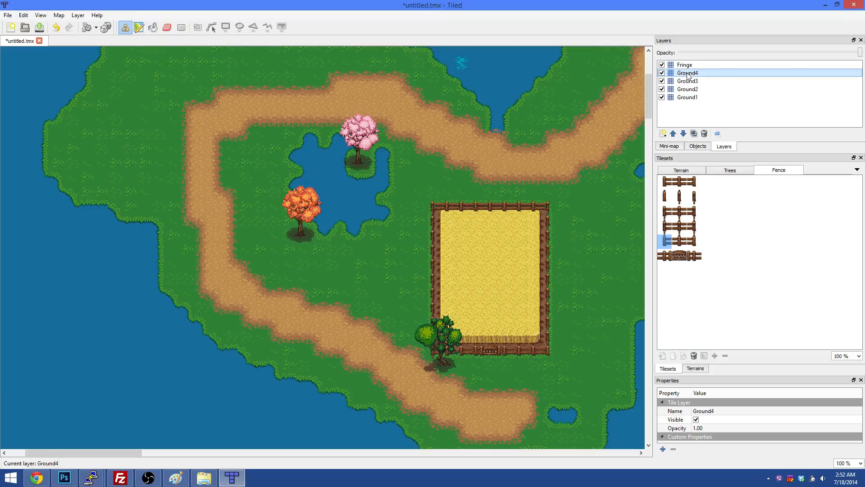
- Toggle Fringe and Ground4 to examine the southwest fence pieces behind the tree, ending with Fringe hidden and Ground4 shown
{"action": "left_click", "coordinate": [661, 64]}
{"action": "left_click", "coordinate": [661, 65]}
{"action": "left_click", "coordinate": [662, 65]}
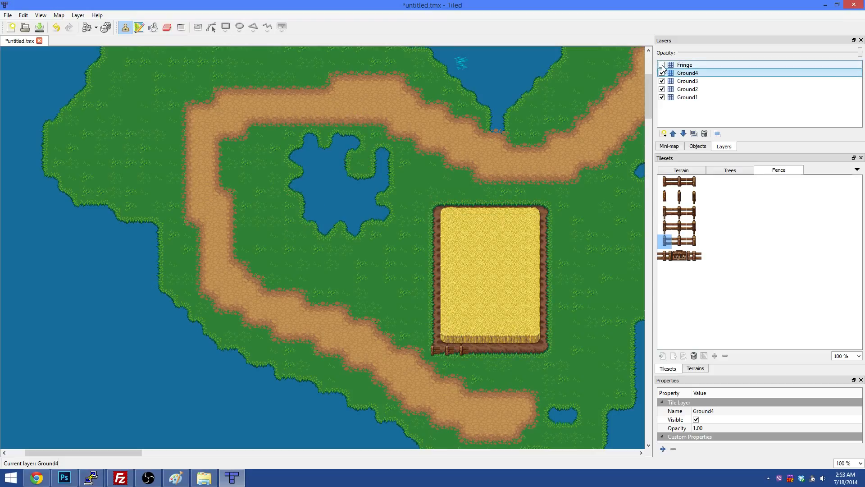
{"action": "left_click", "coordinate": [661, 65]}
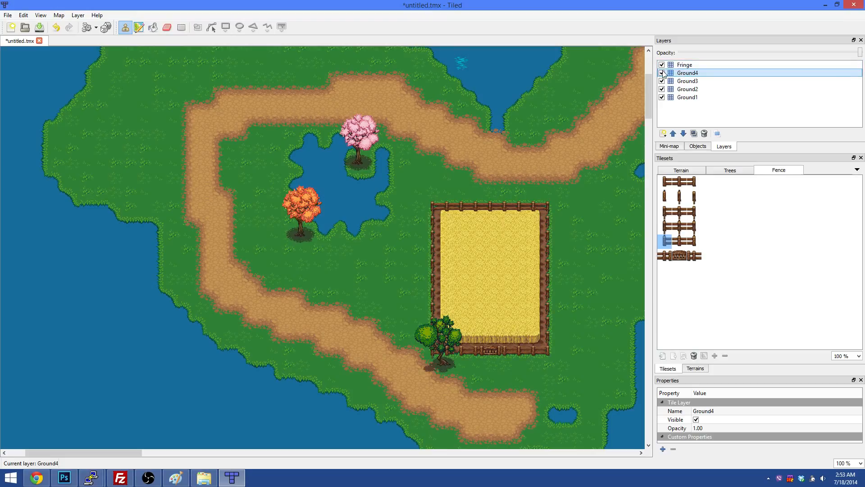
{"action": "left_click", "coordinate": [661, 73]}
{"action": "left_click", "coordinate": [662, 73]}
{"action": "left_click", "coordinate": [661, 73]}
{"action": "left_click", "coordinate": [661, 65]}
{"action": "left_click", "coordinate": [661, 73]}
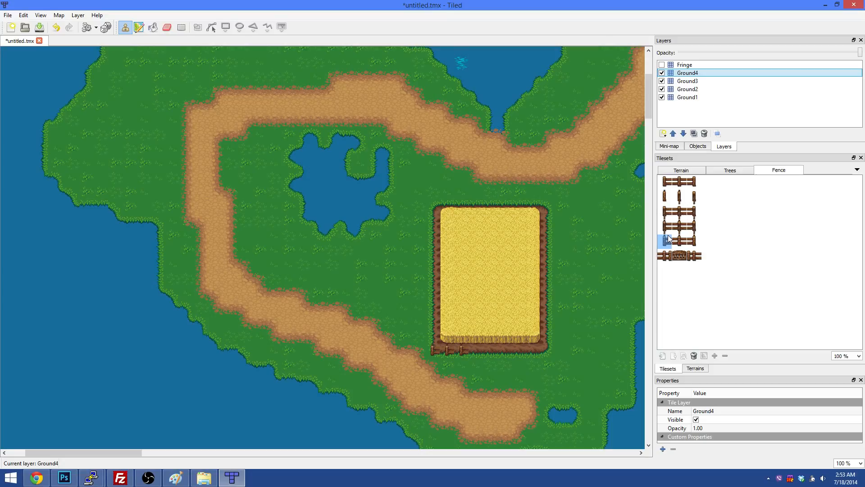
- Complete the fence's southwest corner on Ground4 with the corner, south-edge and vertical pieces, and show Fringe again
{"action": "left_click", "coordinate": [436, 354]}
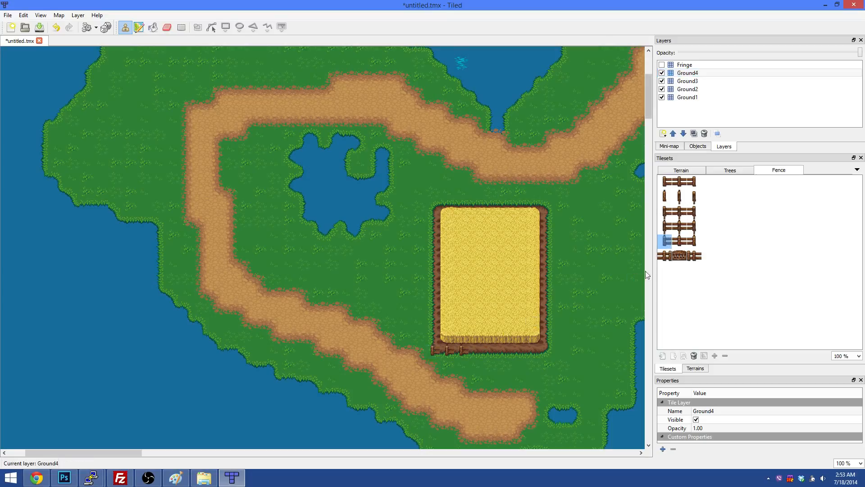
{"action": "left_click", "coordinate": [679, 241]}
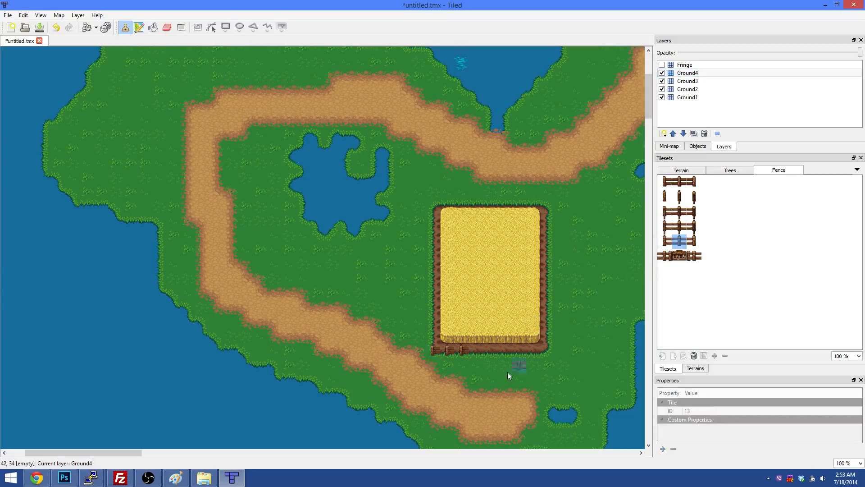
{"action": "left_click", "coordinate": [453, 352]}
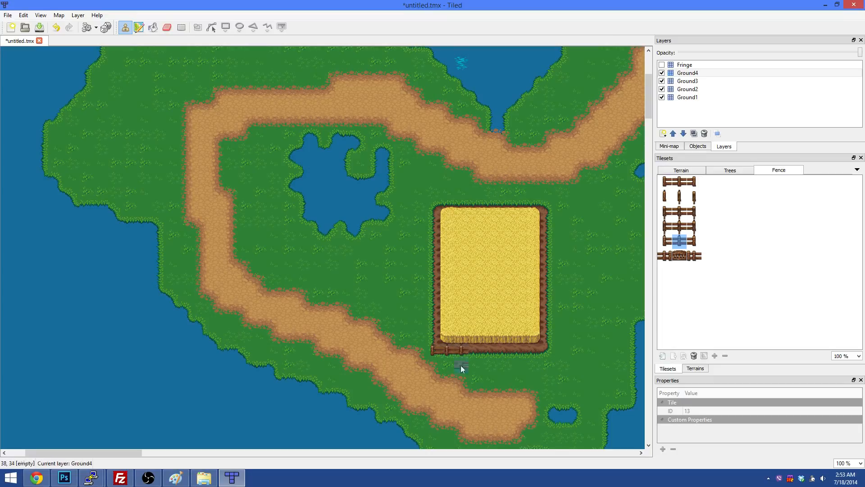
{"action": "left_click", "coordinate": [679, 226]}
{"action": "left_click", "coordinate": [679, 197]}
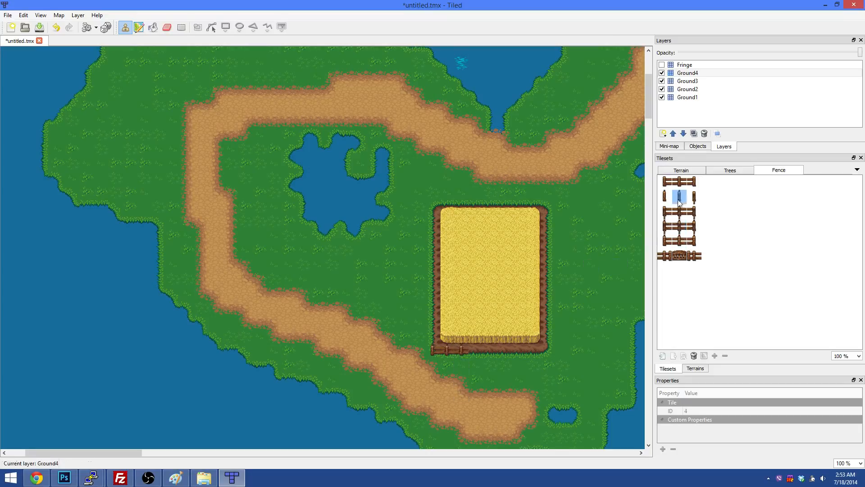
{"action": "left_click", "coordinate": [432, 339]}
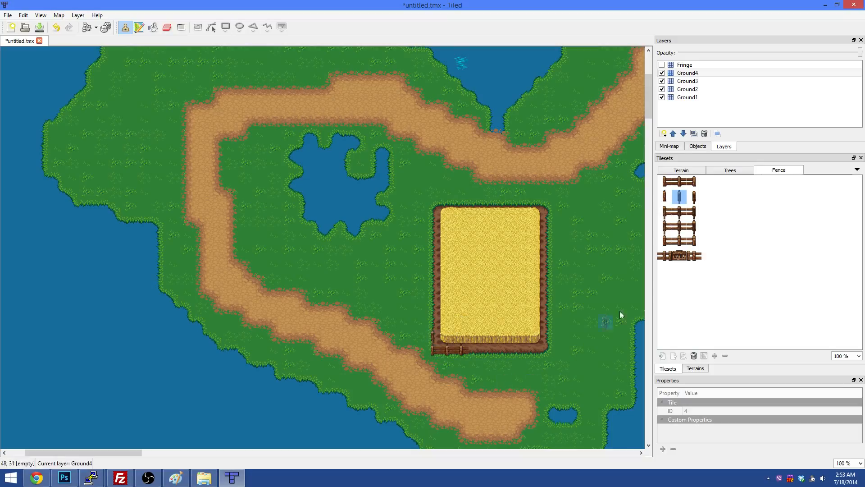
{"action": "left_click", "coordinate": [662, 74]}
{"action": "left_click", "coordinate": [662, 64]}
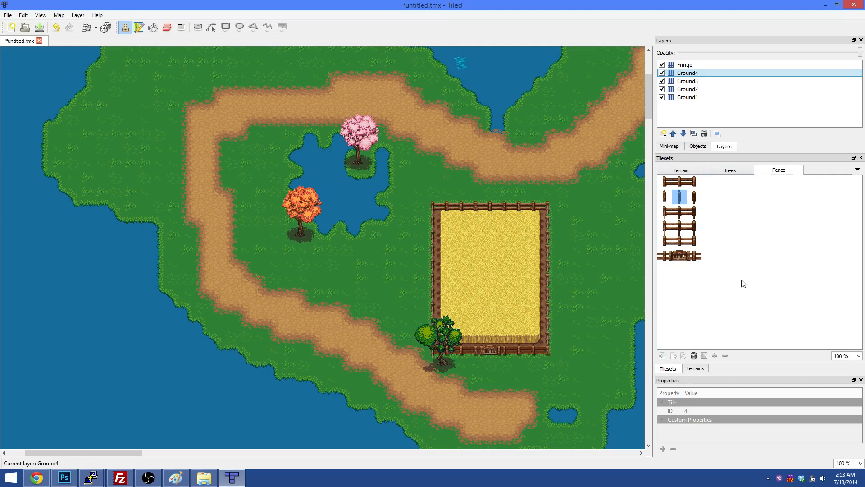
- Place the Terrain tileset's two-tile stone birdbath on Fringe at the dirt path's end, south of the wheat field
{"action": "left_click", "coordinate": [742, 170]}
{"action": "left_click", "coordinate": [694, 171]}
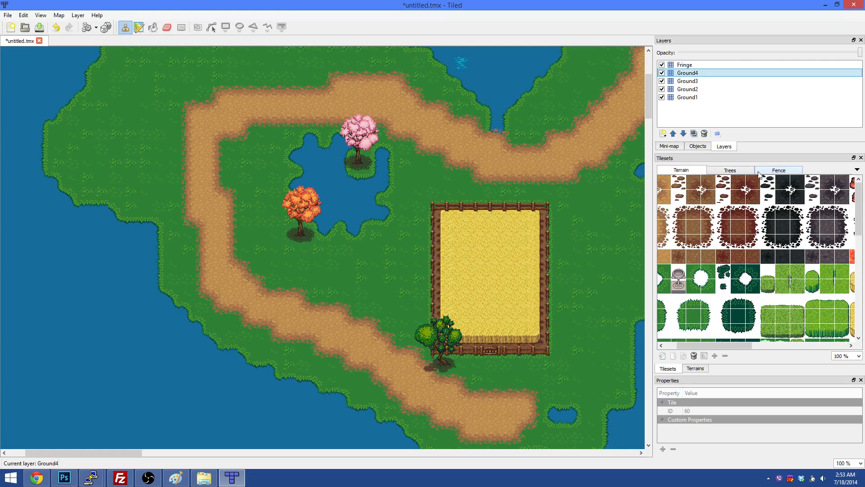
{"action": "left_click_drag", "start_coordinate": [680, 273], "coordinate": [681, 291]}
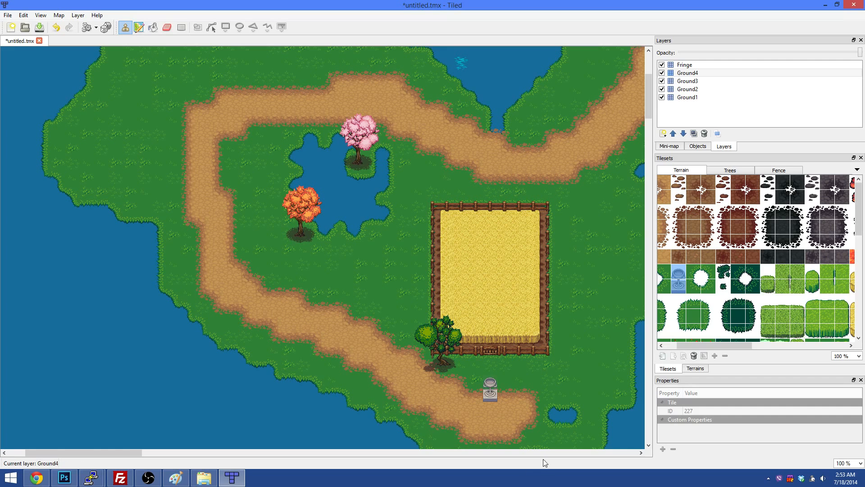
{"action": "left_click", "coordinate": [687, 66]}
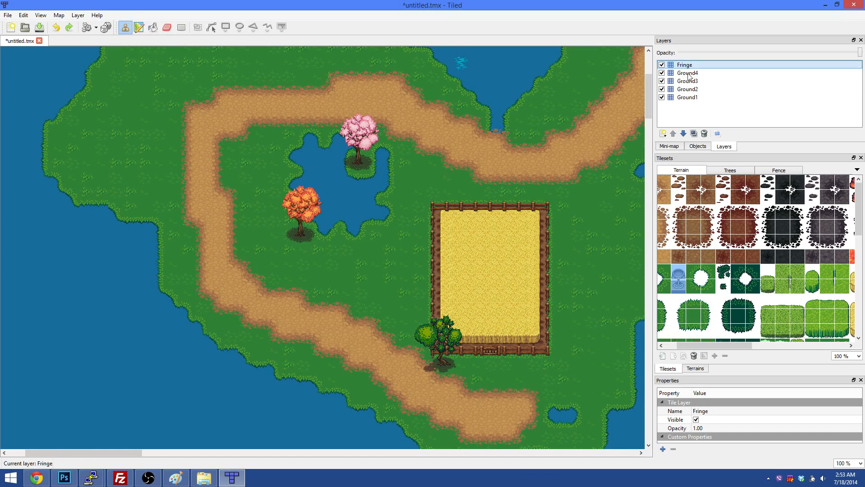
{"action": "left_click", "coordinate": [505, 390]}
- Place the Terrain tileset's pink-flowered water lily on Fringe in the pond, west of the pink tree
{"action": "scroll", "coordinate": [834, 239], "scroll_direction": "down", "scroll_amount": 10}
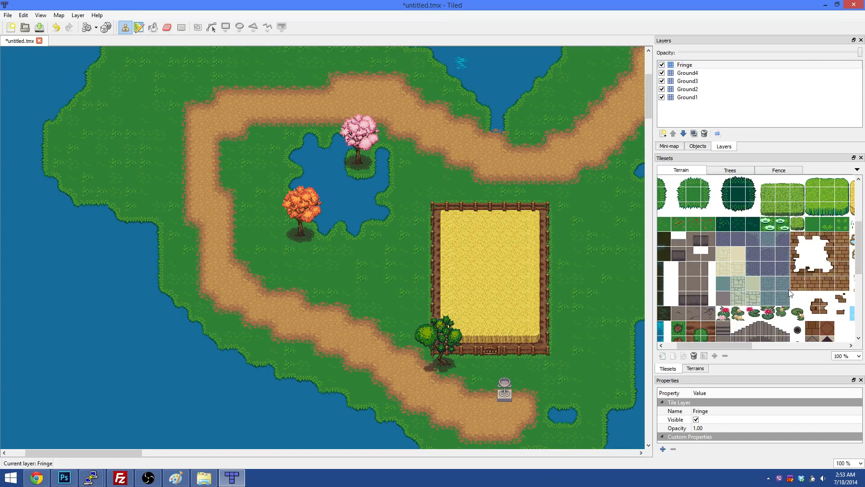
{"action": "left_click", "coordinate": [723, 192]}
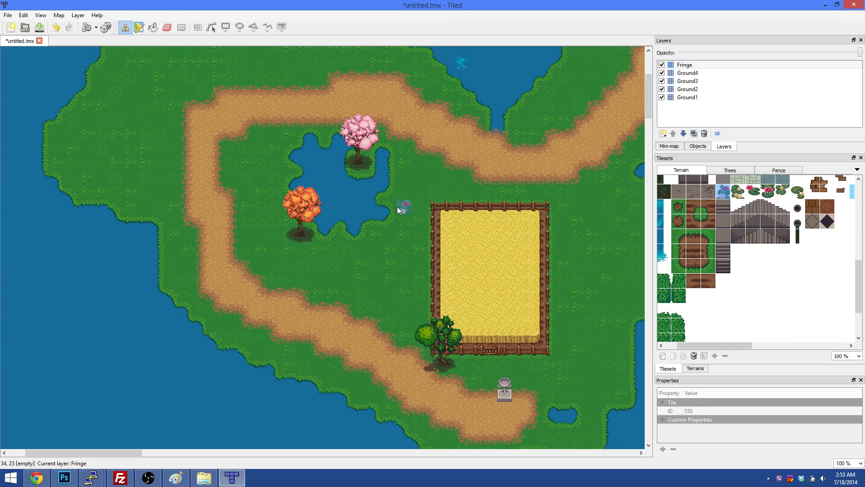
{"action": "left_click", "coordinate": [349, 207]}
{"action": "key", "text": "ctrl+z"}
{"action": "left_click", "coordinate": [753, 192]}
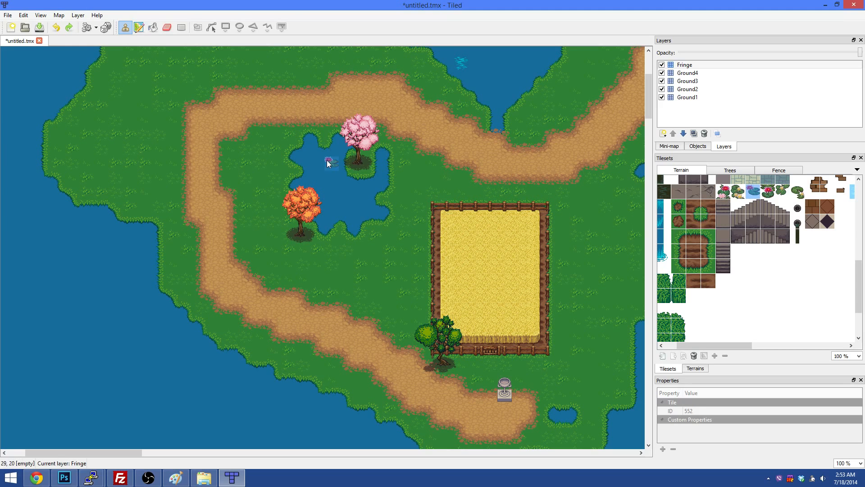
- Place the Terrain tileset's flowerless green lily pad on Fringe in the southeast part of the pond
{"action": "left_click", "coordinate": [784, 195]}
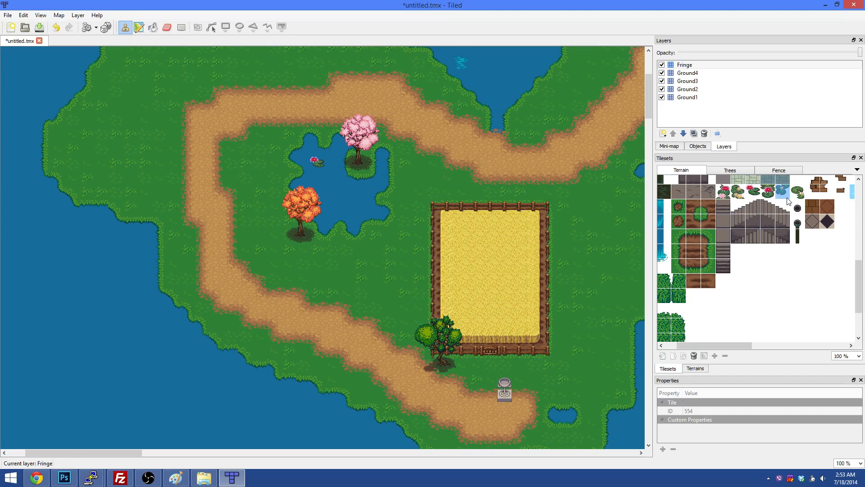
{"action": "left_click", "coordinate": [797, 194]}
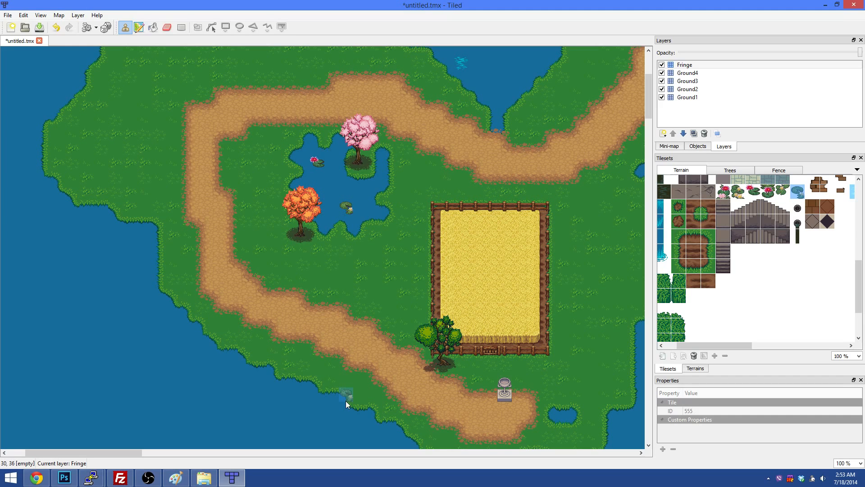
{"action": "key", "text": "ctrl+z"}
{"action": "scroll", "coordinate": [772, 251], "scroll_direction": "up", "scroll_amount": 2}
{"action": "scroll", "coordinate": [761, 266], "scroll_direction": "down", "scroll_amount": 1}
{"action": "left_click", "coordinate": [361, 207]}
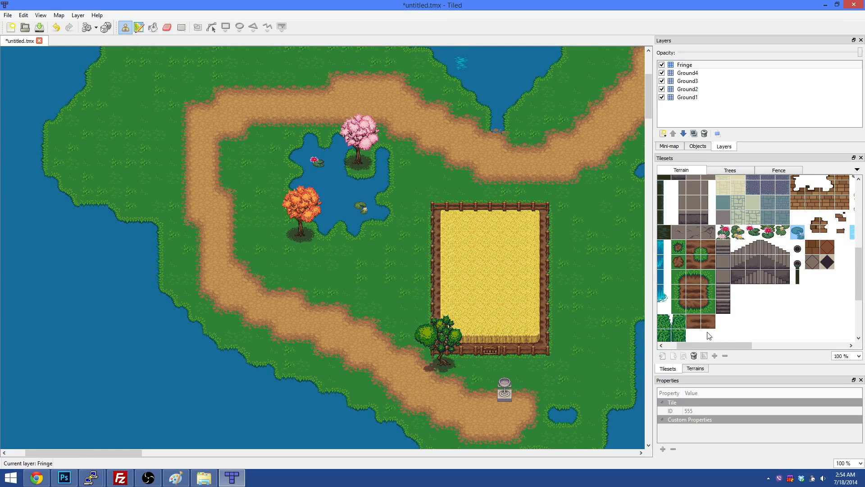
- Try placing the Terrain tileset's green plant water-edge tile on Fringe in the open water southwest of the dirt path
{"action": "scroll", "coordinate": [715, 333], "scroll_direction": "down", "scroll_amount": 3}
{"action": "left_click_drag", "start_coordinate": [716, 344], "coordinate": [693, 348]}
{"action": "scroll", "coordinate": [706, 292], "scroll_direction": "down", "scroll_amount": 3}
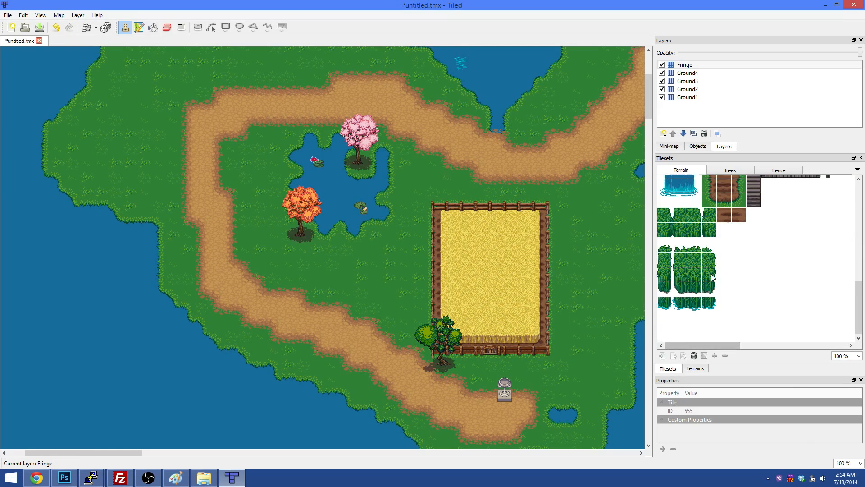
{"action": "left_click", "coordinate": [709, 304]}
{"action": "left_click", "coordinate": [275, 393]}
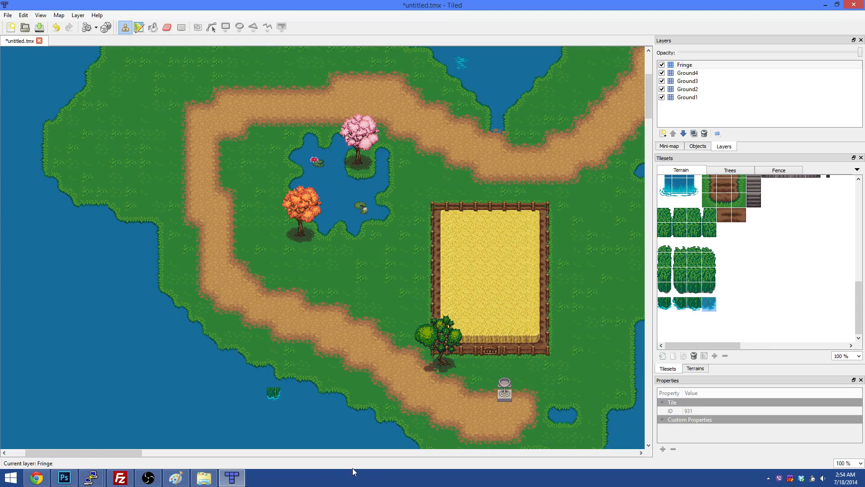
{"action": "key", "text": "ctrl+z"}
- Examine the Terrain tileset's grass and dirt tiles alongside the Terrains list, including a dirt tile's options and the Ground1 layer
{"action": "scroll", "coordinate": [742, 282], "scroll_direction": "up", "scroll_amount": 3}
{"action": "scroll", "coordinate": [741, 282], "scroll_direction": "down", "scroll_amount": 3}
{"action": "scroll", "coordinate": [747, 293], "scroll_direction": "up", "scroll_amount": 10}
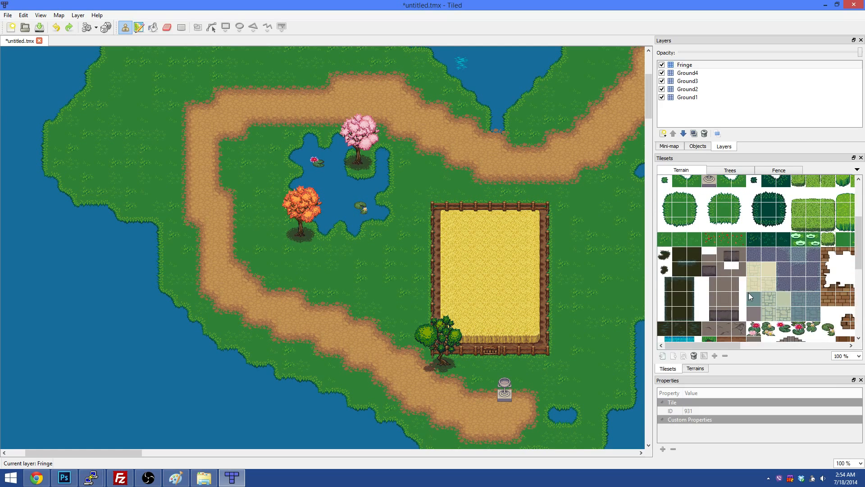
{"action": "left_click", "coordinate": [724, 321]}
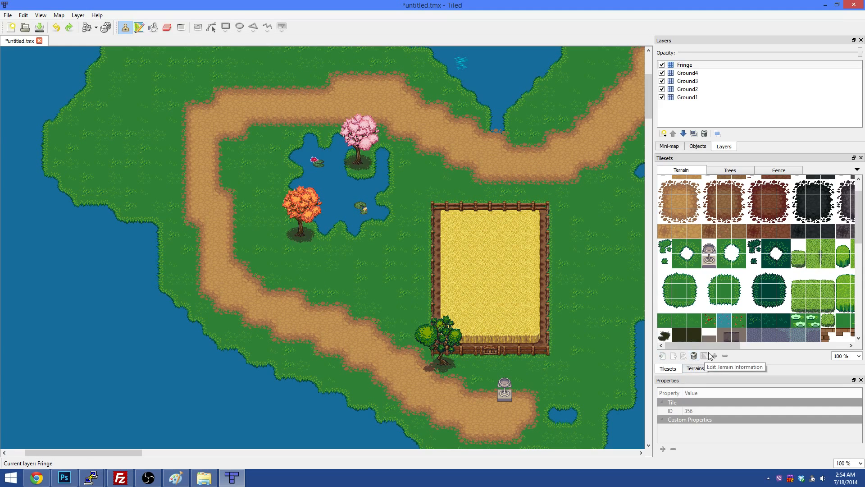
{"action": "left_click", "coordinate": [684, 294]}
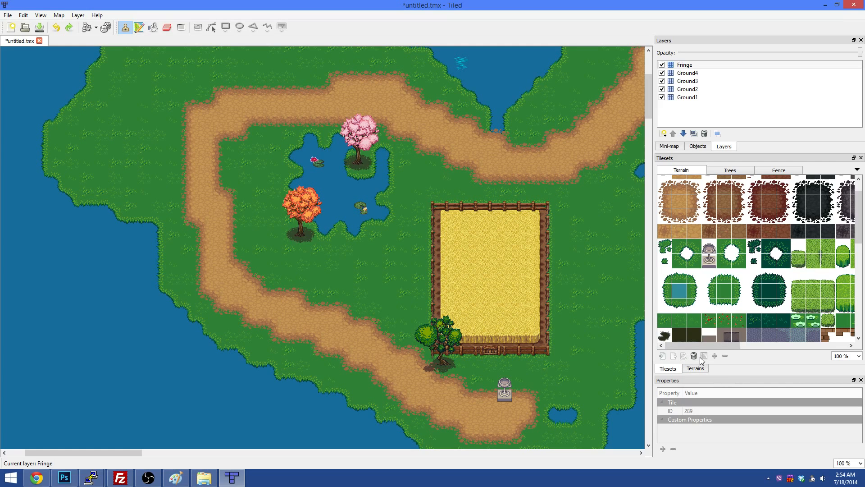
{"action": "left_click", "coordinate": [694, 369]}
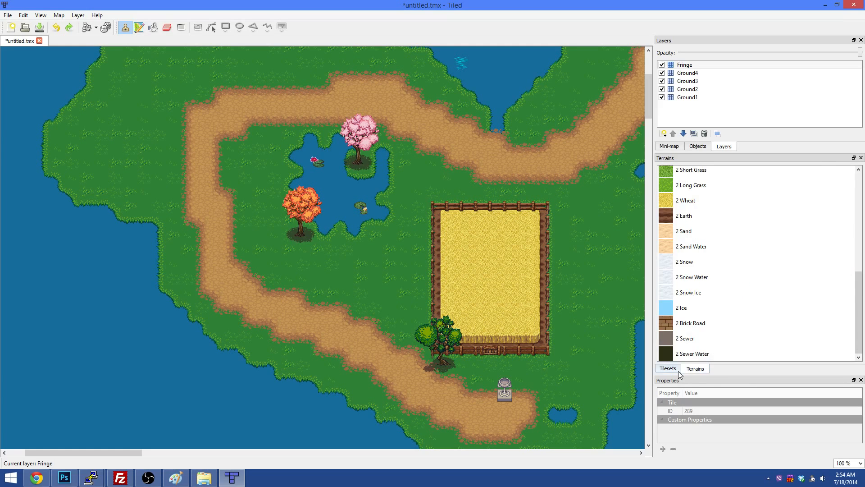
{"action": "left_click", "coordinate": [678, 371]}
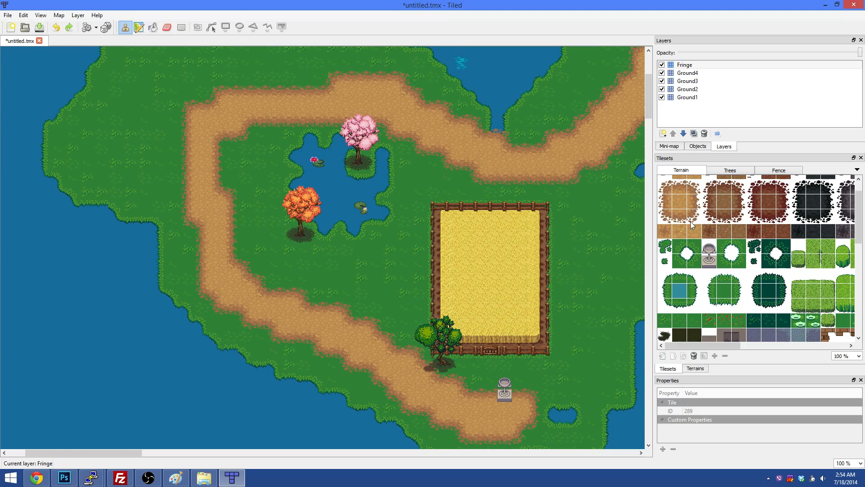
{"action": "scroll", "coordinate": [688, 303], "scroll_direction": "up", "scroll_amount": 1}
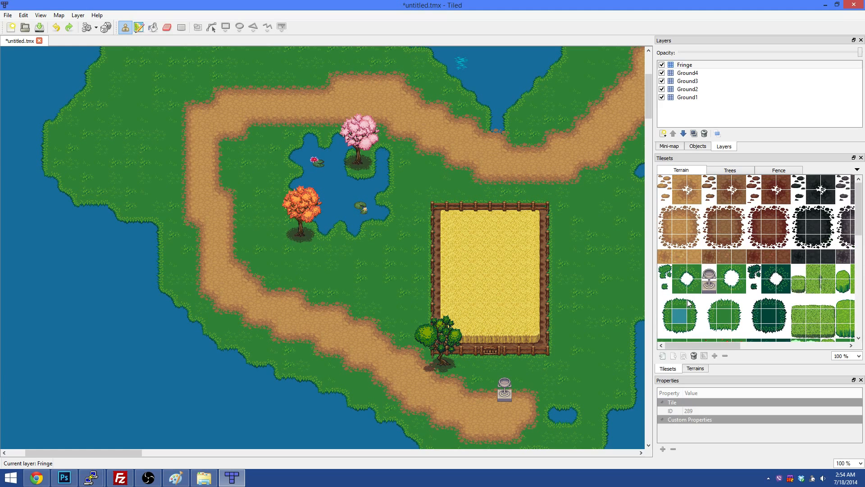
{"action": "left_click", "coordinate": [680, 228]}
{"action": "left_click", "coordinate": [702, 369]}
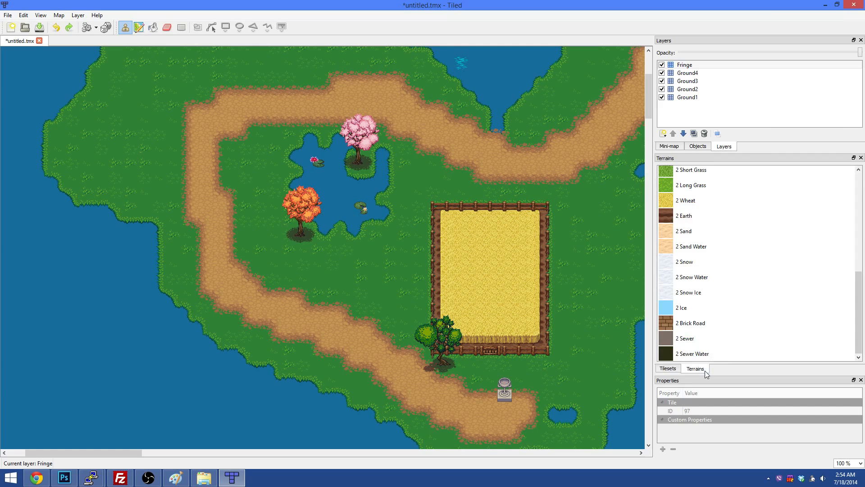
{"action": "left_click", "coordinate": [675, 369]}
{"action": "right_click", "coordinate": [727, 231]}
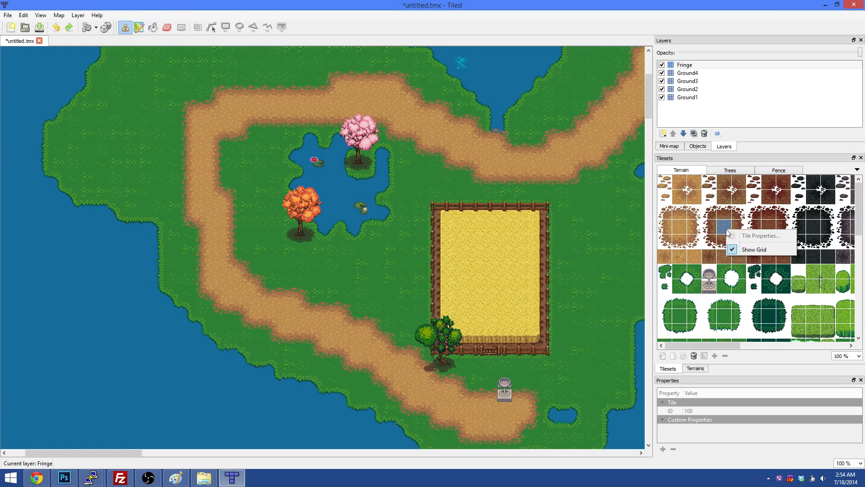
{"action": "left_click", "coordinate": [723, 227]}
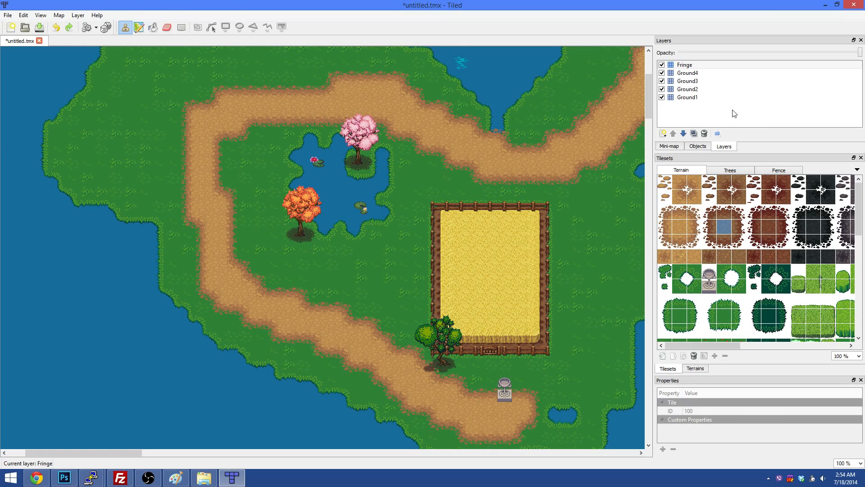
{"action": "left_click", "coordinate": [668, 100]}
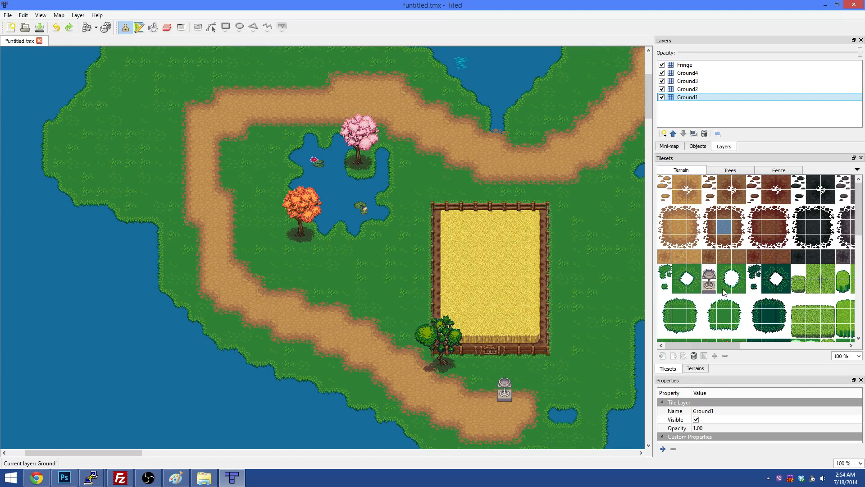
{"action": "left_click", "coordinate": [682, 227]}
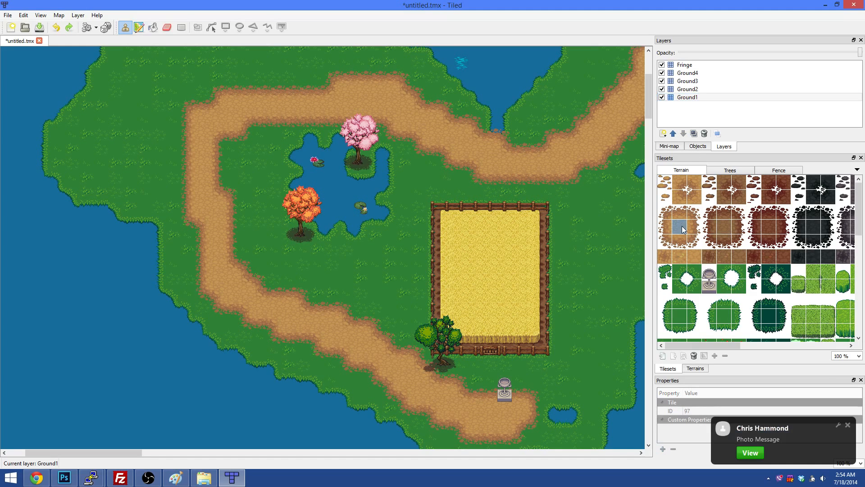
- Dismiss the incoming message notification and quit Viber
{"action": "left_click", "coordinate": [845, 423]}
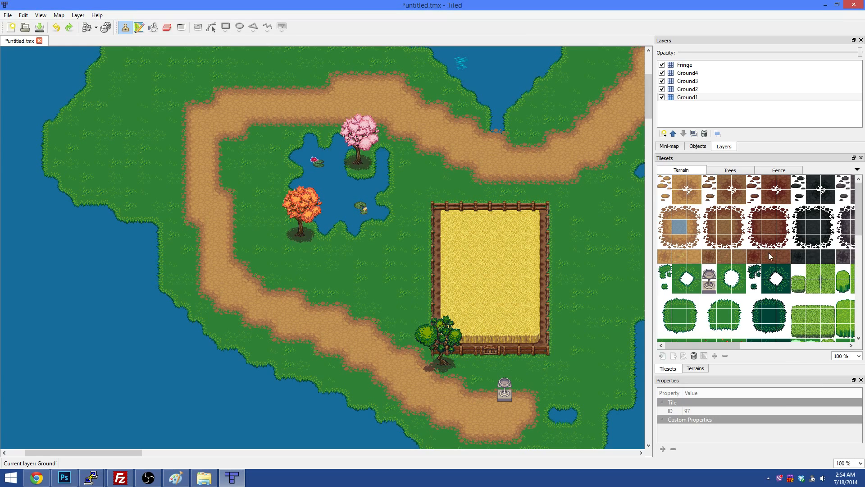
{"action": "right_click", "coordinate": [780, 483]}
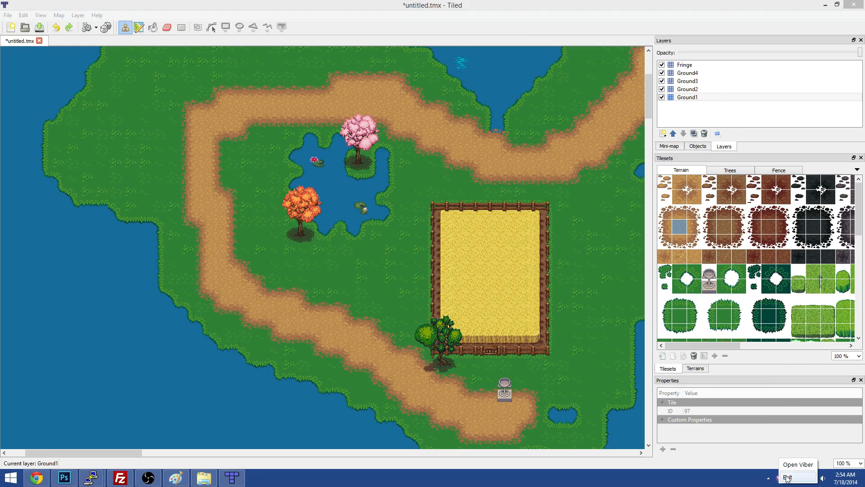
{"action": "left_click", "coordinate": [786, 477]}
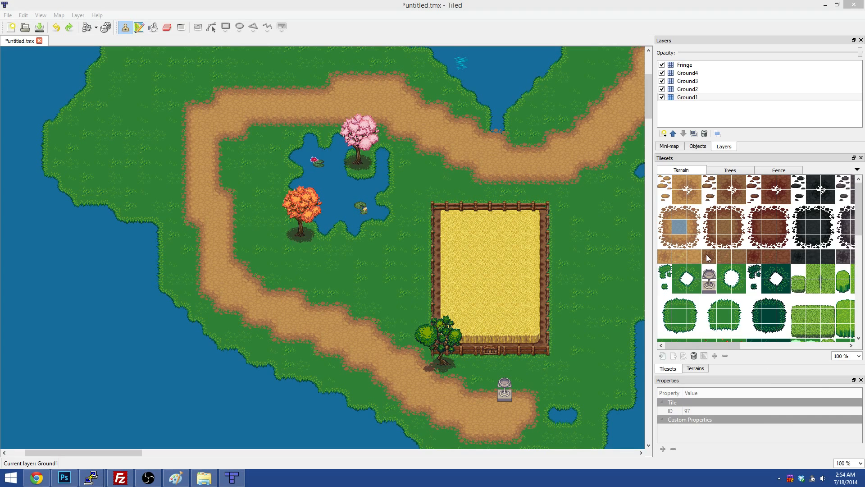
- Review the Terrain and Trees tilesets and check the options available for the light dirt tile
{"action": "left_click", "coordinate": [679, 228]}
{"action": "scroll", "coordinate": [703, 306], "scroll_direction": "down", "scroll_amount": 3}
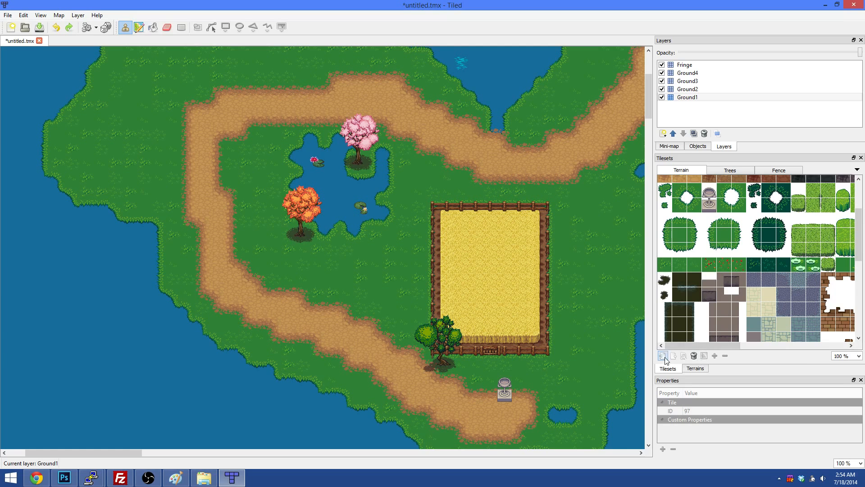
{"action": "scroll", "coordinate": [704, 270], "scroll_direction": "up", "scroll_amount": 3}
{"action": "left_click", "coordinate": [735, 171]}
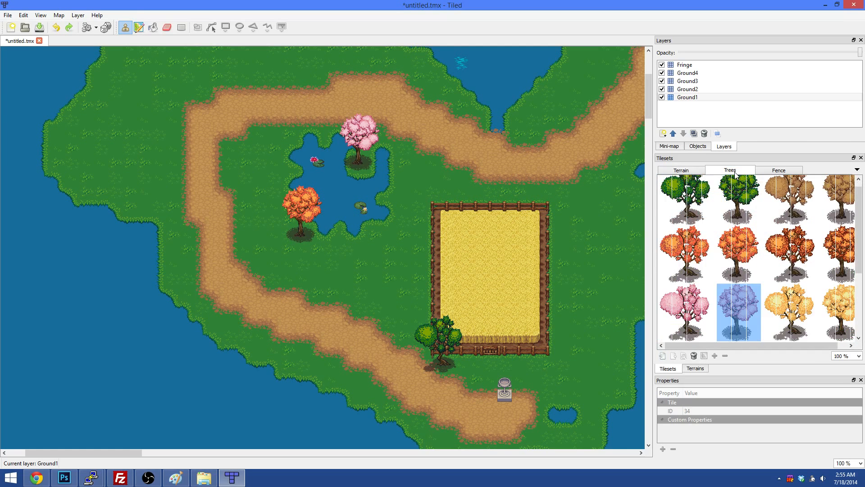
{"action": "left_click", "coordinate": [695, 171]}
{"action": "left_click", "coordinate": [685, 186]}
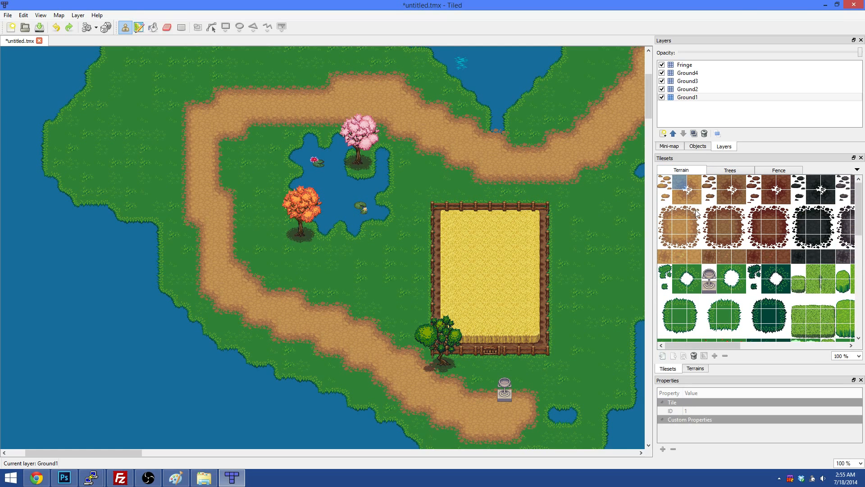
{"action": "left_click", "coordinate": [139, 27]}
{"action": "left_click", "coordinate": [686, 277]}
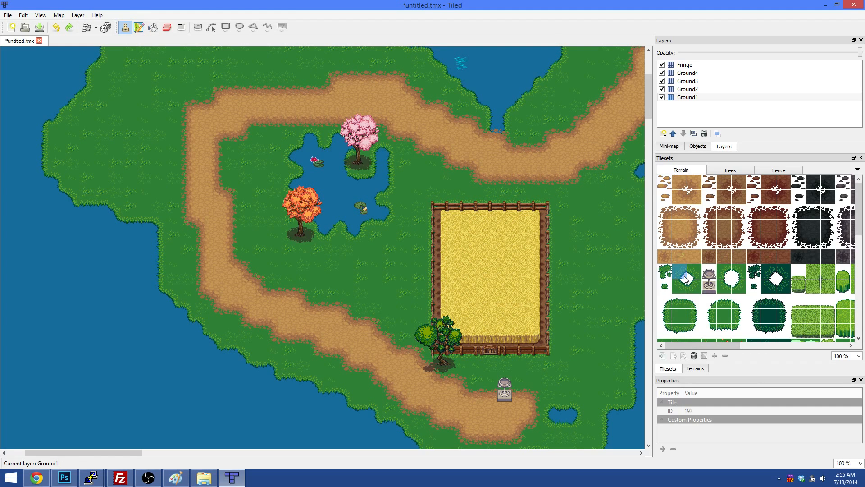
{"action": "left_click", "coordinate": [678, 230]}
{"action": "right_click", "coordinate": [678, 231]}
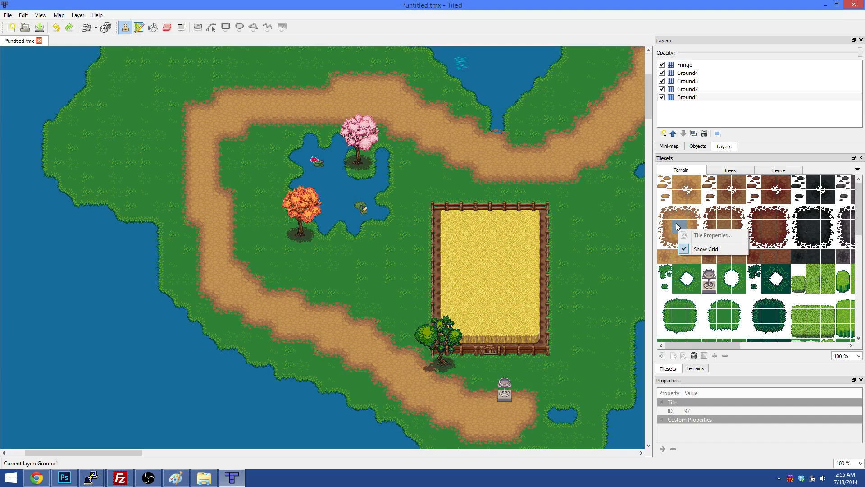
{"action": "left_click", "coordinate": [677, 222]}
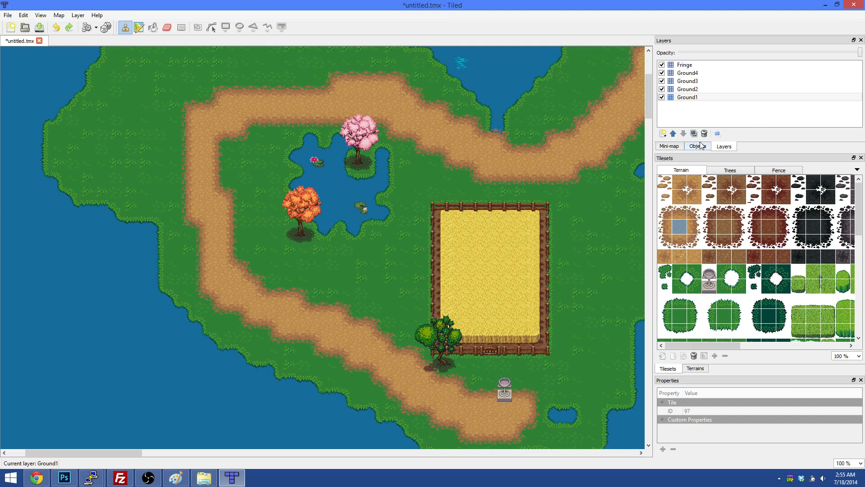
- Add a tile layer above Fringe and name it Over1
{"action": "right_click", "coordinate": [699, 64]}
{"action": "left_click", "coordinate": [703, 72]}
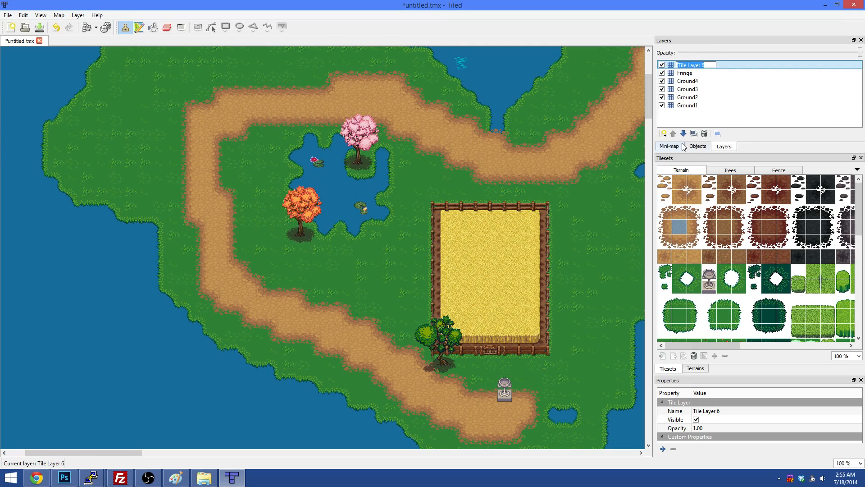
{"action": "type", "text": "Over"}
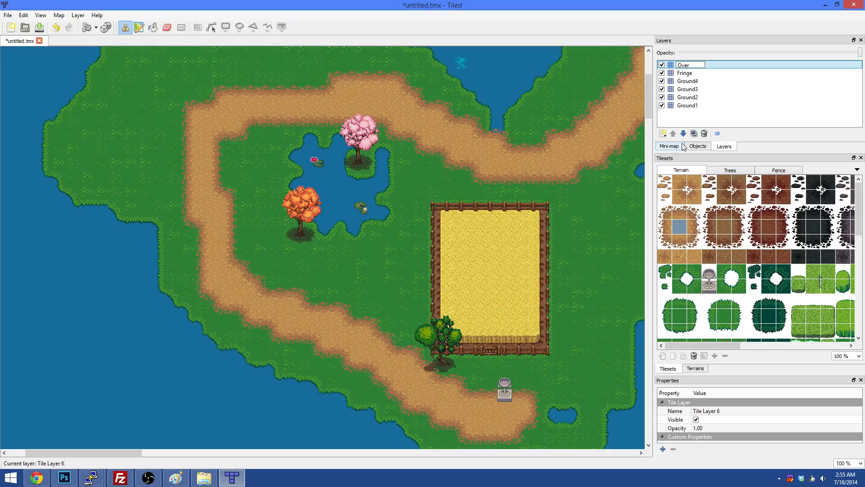
{"action": "type", "text": "1"}
{"action": "key", "text": "Return"}
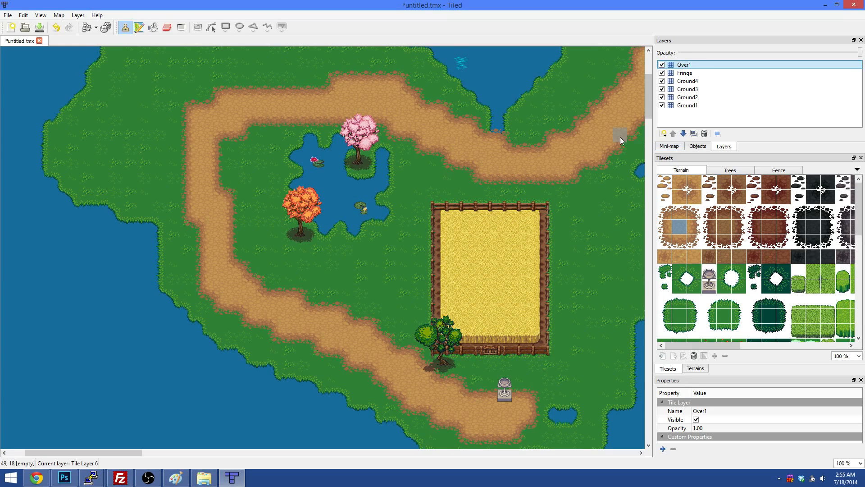
- Add another tile layer above Over1 and name it Collision
{"action": "right_click", "coordinate": [681, 64]}
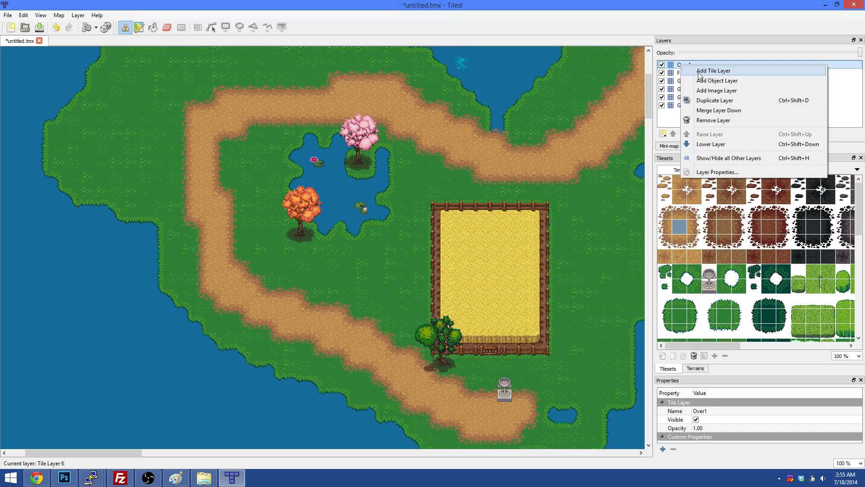
{"action": "left_click", "coordinate": [700, 71]}
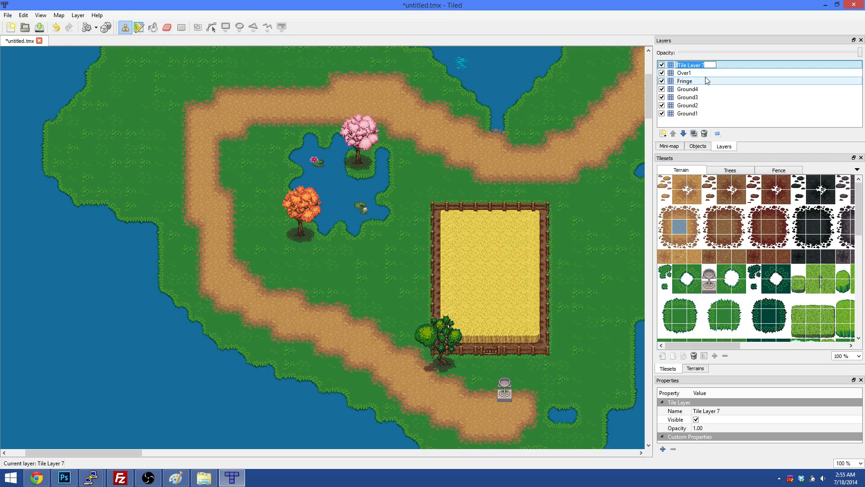
{"action": "type", "text": "Collision"}
{"action": "key", "text": "Return"}
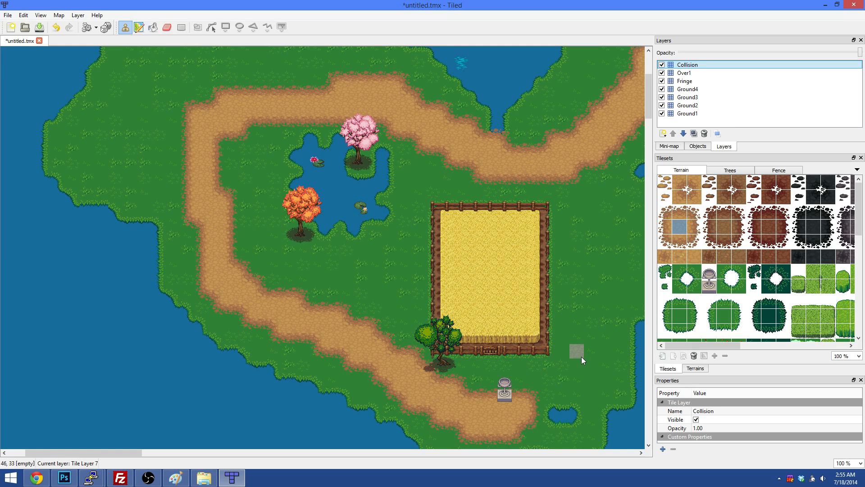
- Search the assets folder's tilesets, maps and graphics subfolders for an external tileset to add to the map
{"action": "left_click", "coordinate": [60, 17]}
{"action": "left_click", "coordinate": [91, 36]}
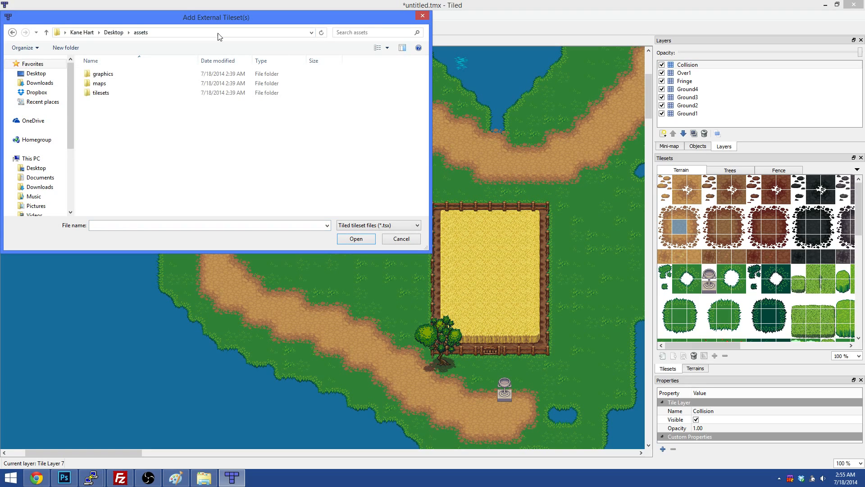
{"action": "double_click", "coordinate": [108, 93]}
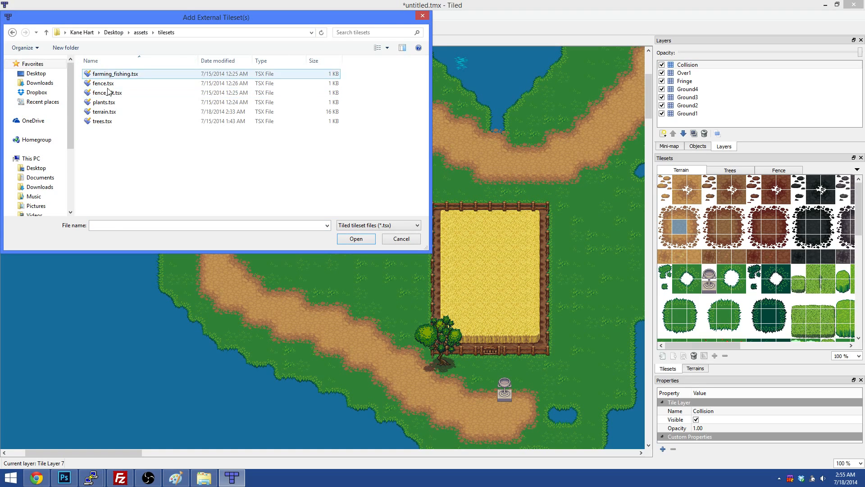
{"action": "left_click", "coordinate": [108, 103]}
{"action": "left_click", "coordinate": [120, 113], "text": "ctrl"}
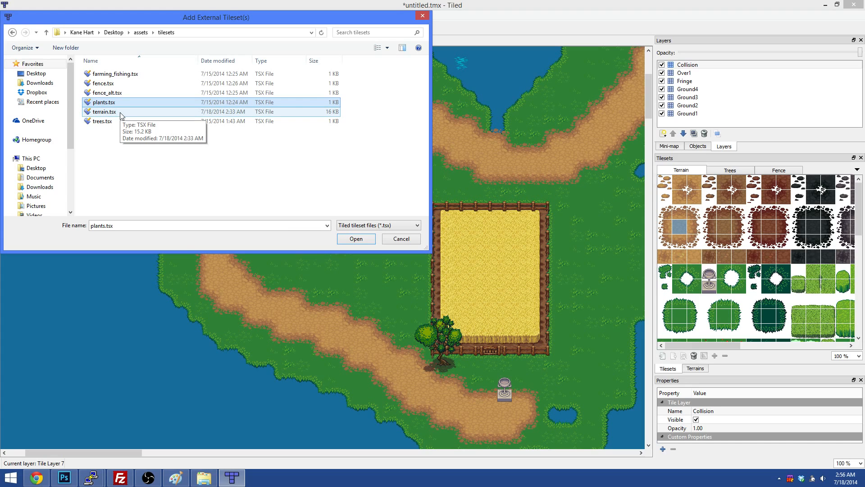
{"action": "key", "text": "BackSpace"}
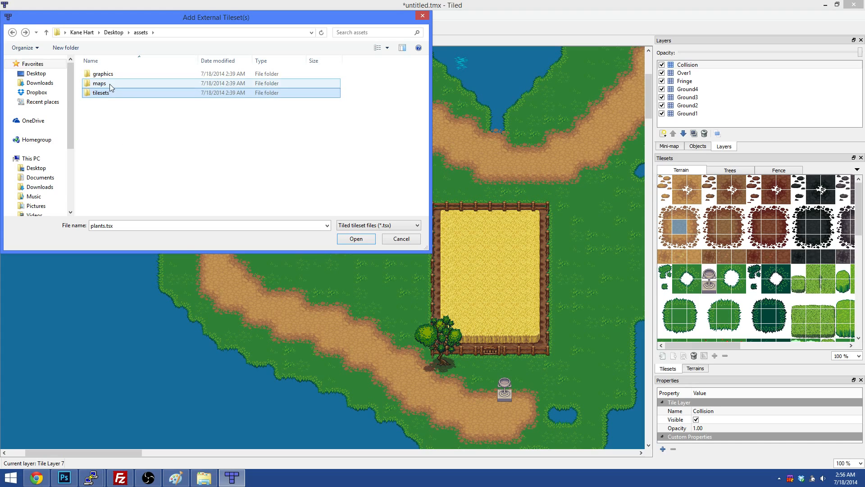
{"action": "double_click", "coordinate": [111, 85]}
{"action": "key", "text": "BackSpace"}
{"action": "double_click", "coordinate": [112, 76]}
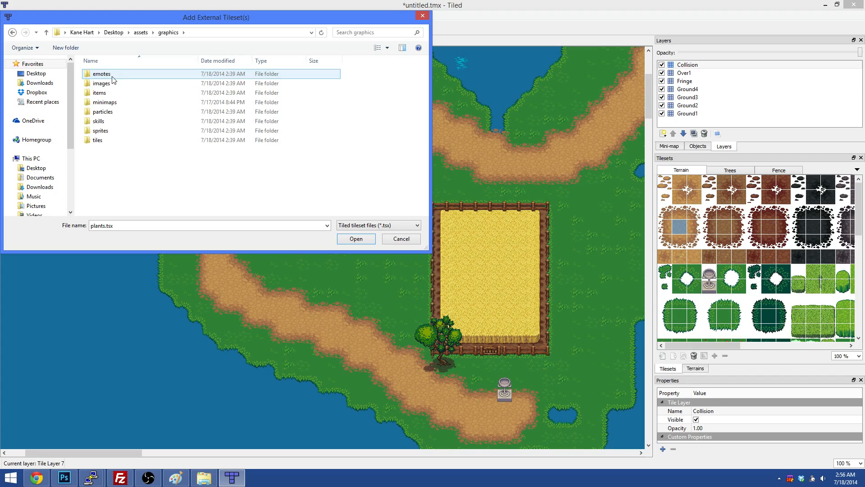
{"action": "double_click", "coordinate": [113, 84]}
{"action": "key", "text": "BackSpace"}
{"action": "key", "text": "BackSpace"}
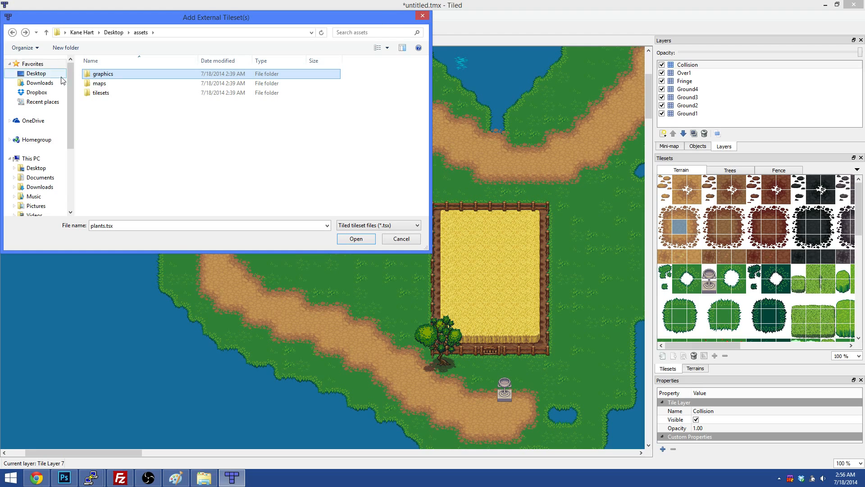
{"action": "double_click", "coordinate": [117, 93]}
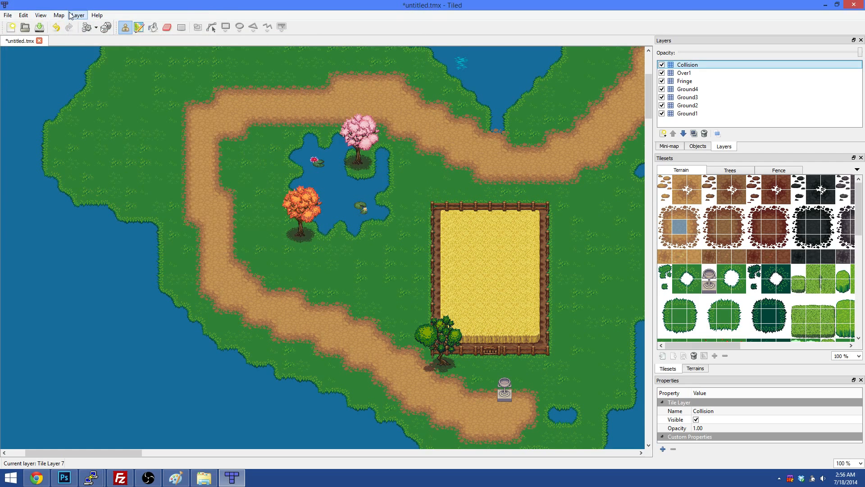
- Create a new tileset named collision from assets/graphics/tiles/collision.png with 32 by 32 px tiles
{"action": "left_click", "coordinate": [58, 15]}
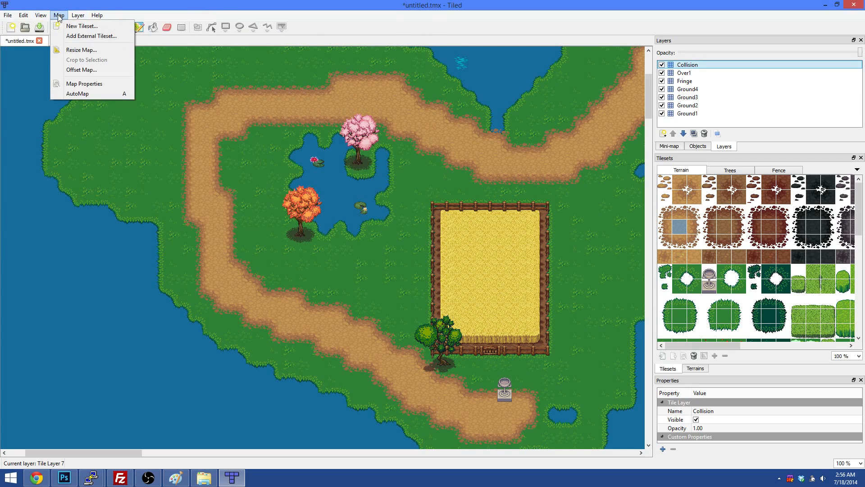
{"action": "left_click", "coordinate": [82, 26]}
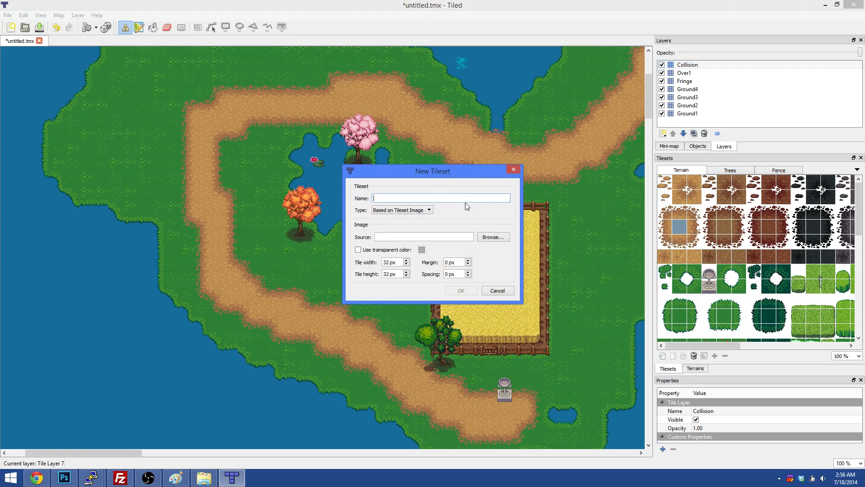
{"action": "left_click", "coordinate": [492, 237]}
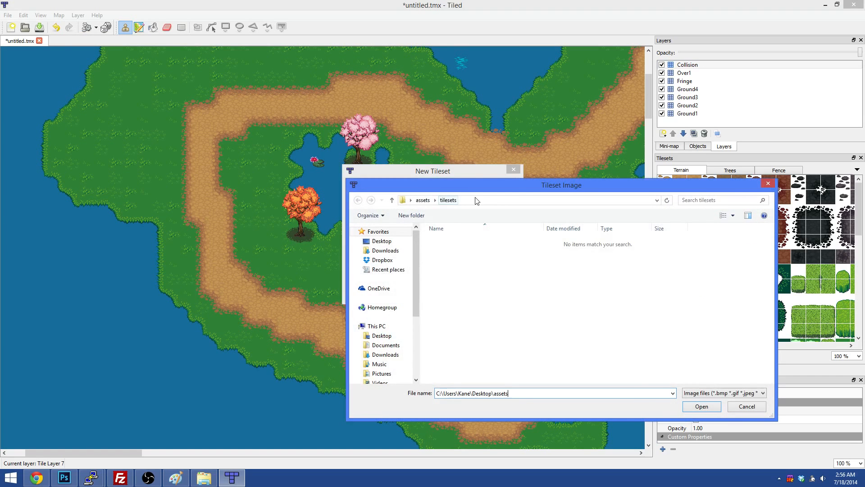
{"action": "double_click", "coordinate": [447, 242]}
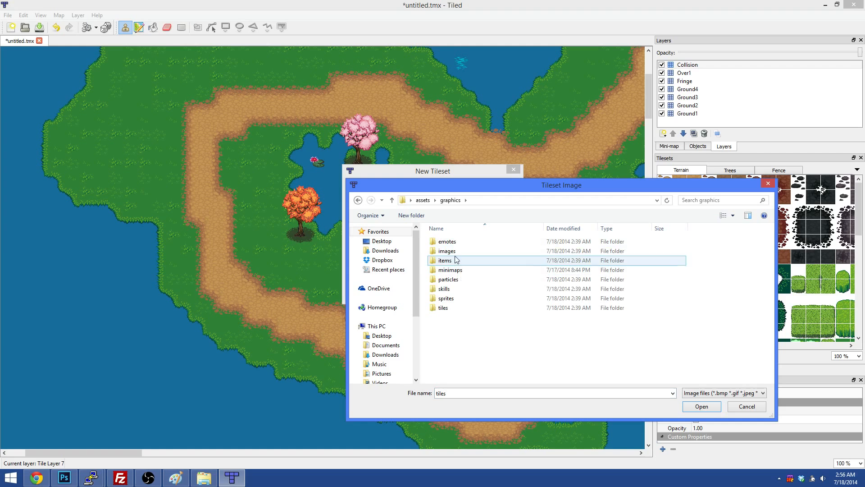
{"action": "double_click", "coordinate": [444, 308]}
{"action": "double_click", "coordinate": [469, 261]}
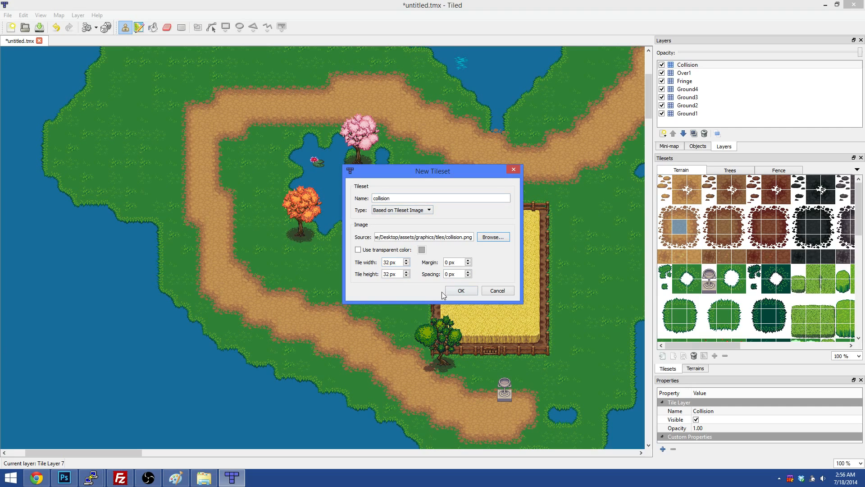
{"action": "left_click", "coordinate": [457, 291]}
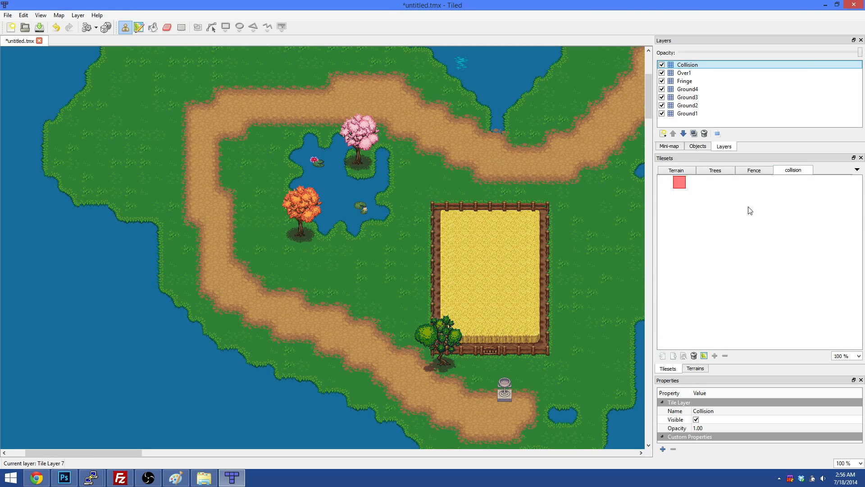
- Pick the red tile in the collision tileset for painting on the Collision layer
{"action": "left_click", "coordinate": [683, 185]}
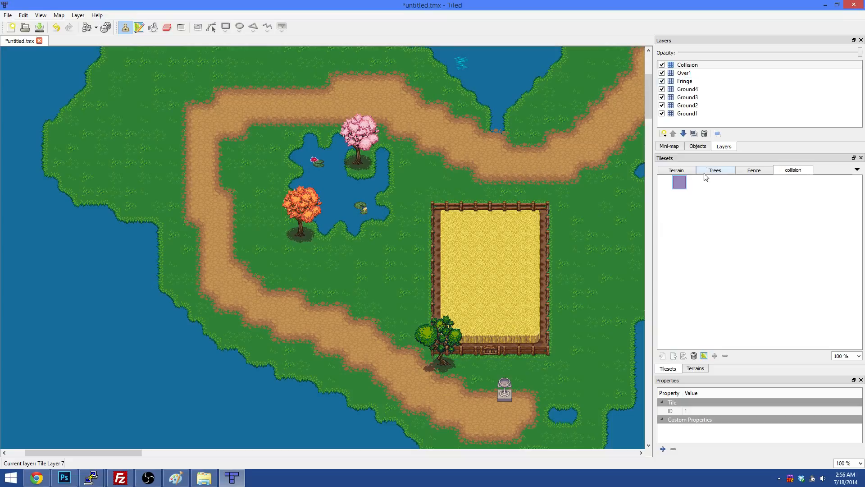
{"action": "left_click", "coordinate": [670, 185]}
{"action": "left_click", "coordinate": [677, 186]}
{"action": "left_click", "coordinate": [670, 186]}
{"action": "left_click", "coordinate": [678, 187]}
{"action": "left_click", "coordinate": [671, 186]}
{"action": "left_click", "coordinate": [680, 187]}
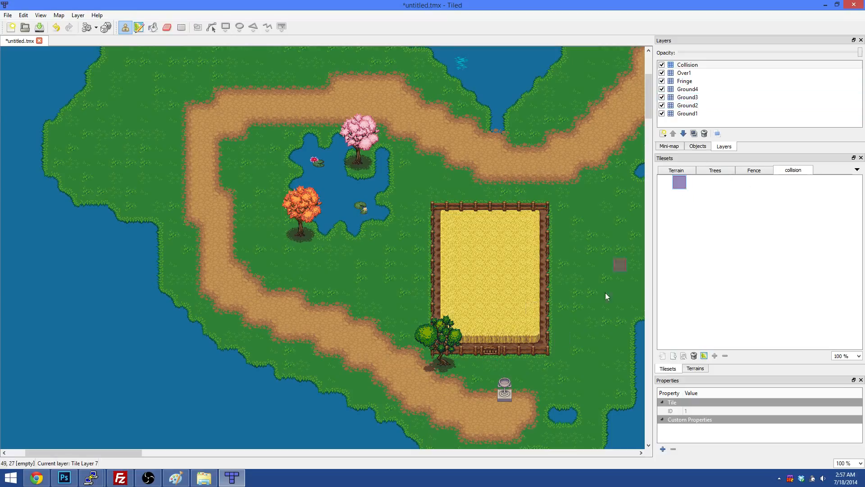
- Paint red collision tiles along the island's southwestern shoreline, undoing the misplaced stroke and repainting it
{"action": "scroll", "coordinate": [469, 342], "scroll_direction": "down", "scroll_amount": 5}
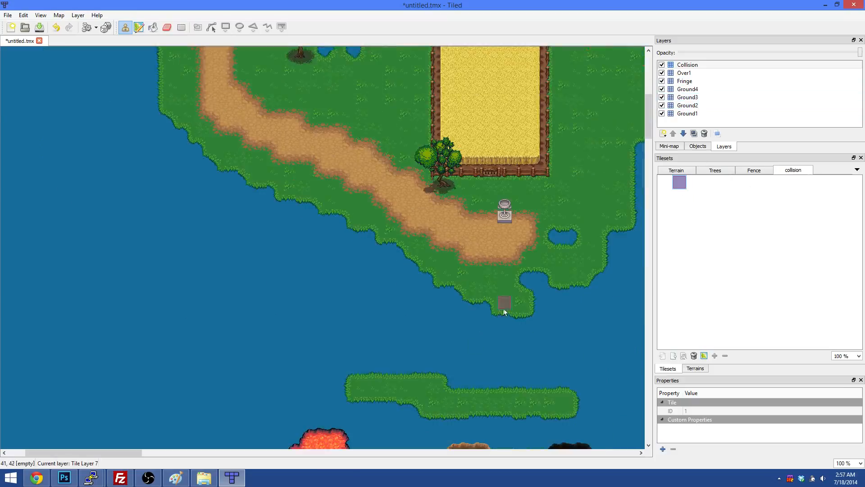
{"action": "left_click_drag", "start_coordinate": [476, 304], "coordinate": [464, 301]}
{"action": "left_click_drag", "start_coordinate": [419, 272], "coordinate": [382, 238]}
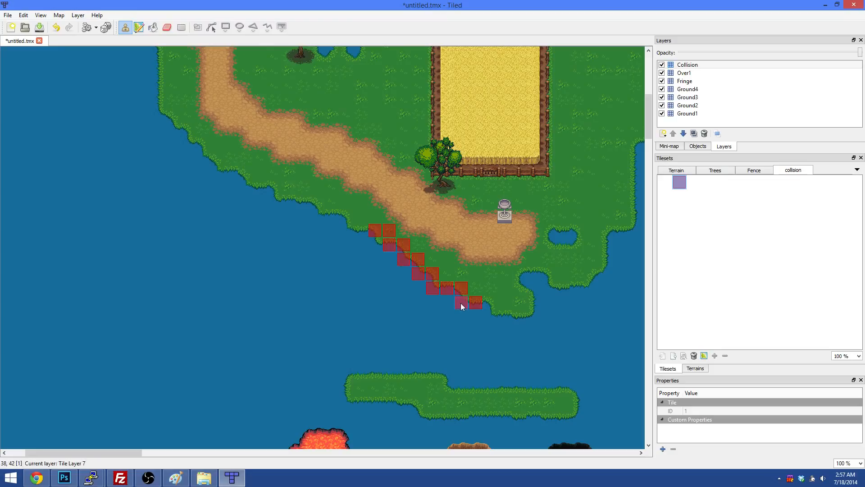
{"action": "key", "text": "ctrl+z"}
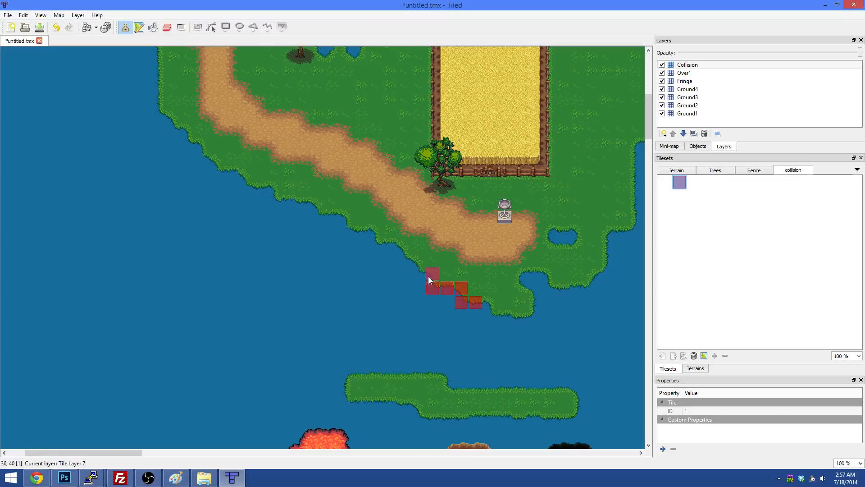
{"action": "mouse_move", "coordinate": [428, 276]}
{"action": "left_mouse_down"}
{"action": "mouse_move", "coordinate": [372, 230]}
{"action": "mouse_move", "coordinate": [228, 173]}
{"action": "mouse_move", "coordinate": [163, 118]}
{"action": "left_mouse_up"}
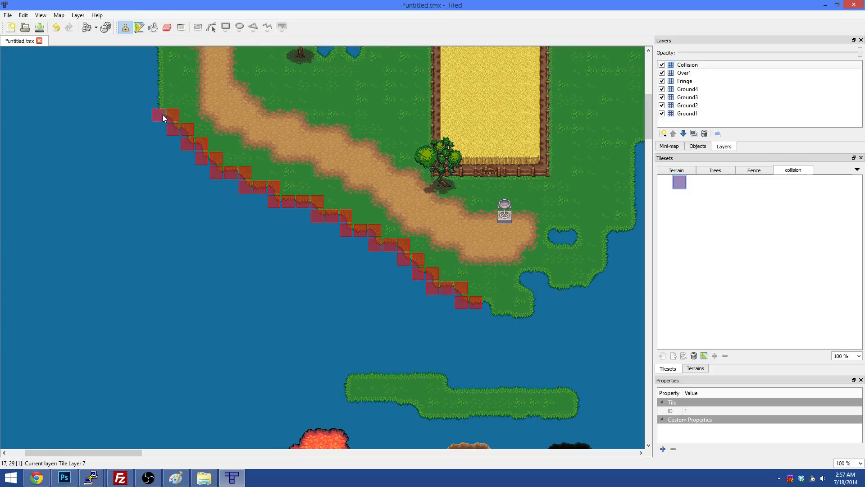
- Continue the red collision outline up the island's western shore around its westernmost bulge
{"action": "scroll", "coordinate": [113, 273], "scroll_direction": "up", "scroll_amount": 3}
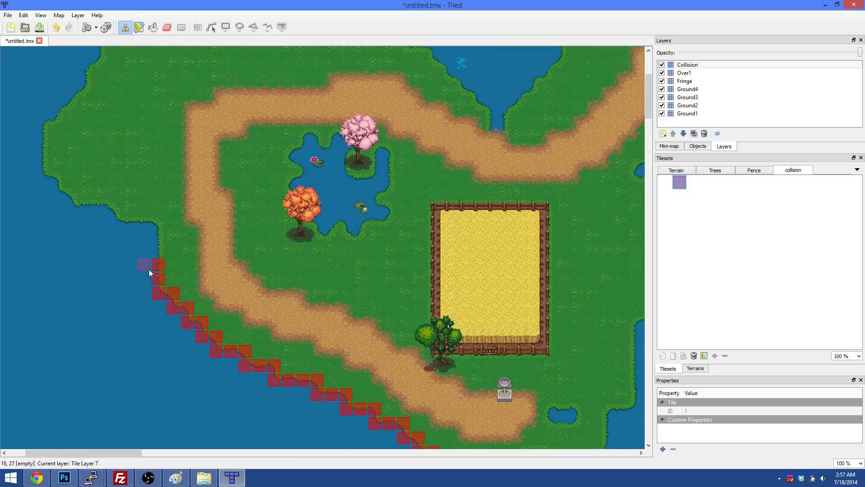
{"action": "mouse_move", "coordinate": [157, 270]}
{"action": "left_mouse_down"}
{"action": "mouse_move", "coordinate": [150, 225]}
{"action": "mouse_move", "coordinate": [114, 217]}
{"action": "left_mouse_up"}
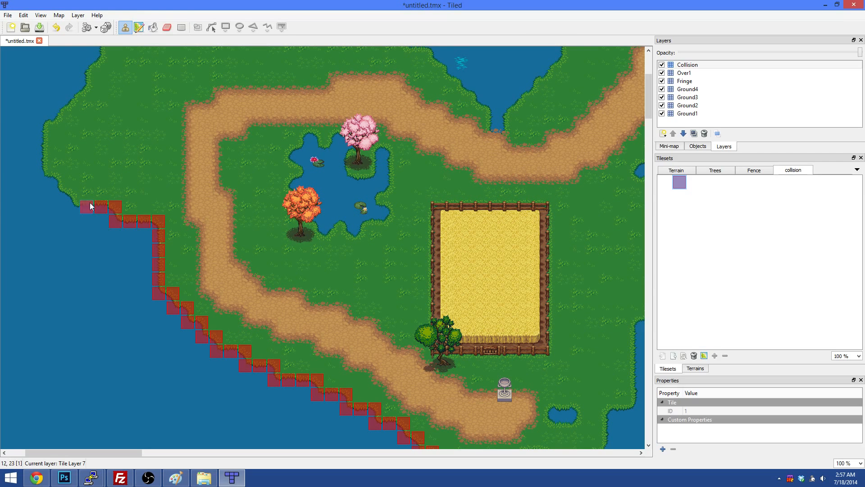
{"action": "left_click_drag", "start_coordinate": [69, 199], "coordinate": [49, 183]}
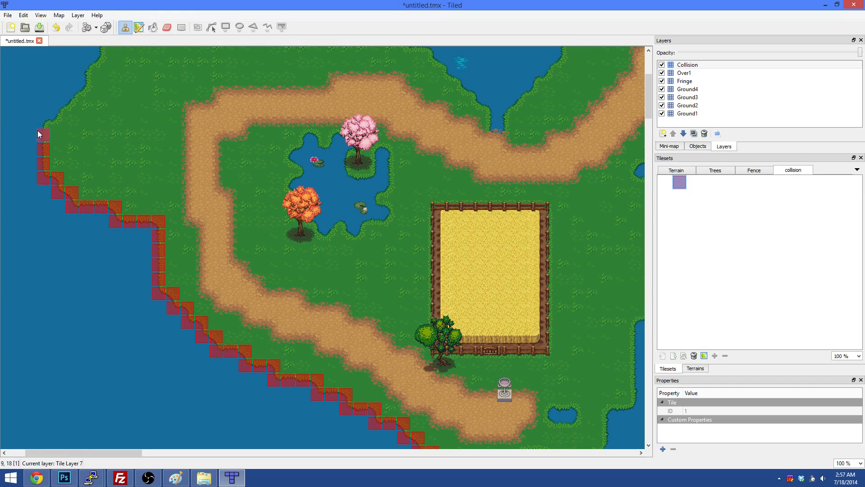
{"action": "left_click_drag", "start_coordinate": [37, 134], "coordinate": [53, 110]}
{"action": "left_click", "coordinate": [52, 115]}
- Paint red collision tiles up the stepped northwestern shore and onto the island's northern edge
{"action": "scroll", "coordinate": [53, 115], "scroll_direction": "up", "scroll_amount": 2}
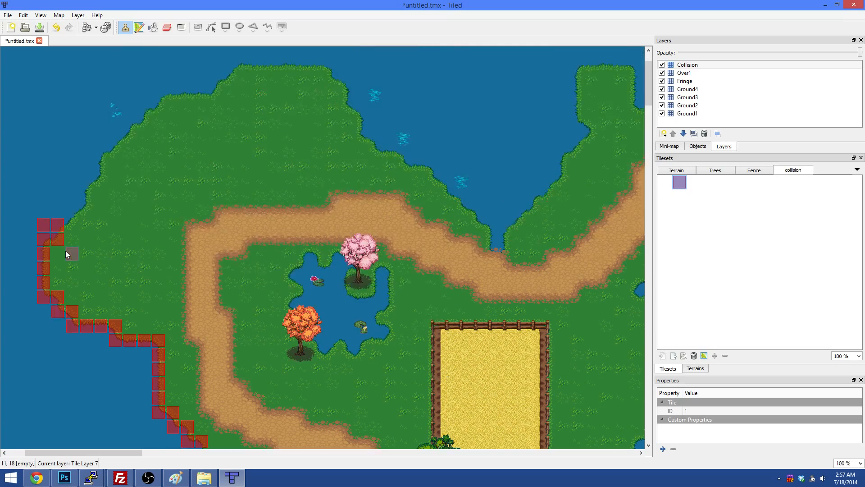
{"action": "scroll", "coordinate": [66, 254], "scroll_direction": "up", "scroll_amount": 1}
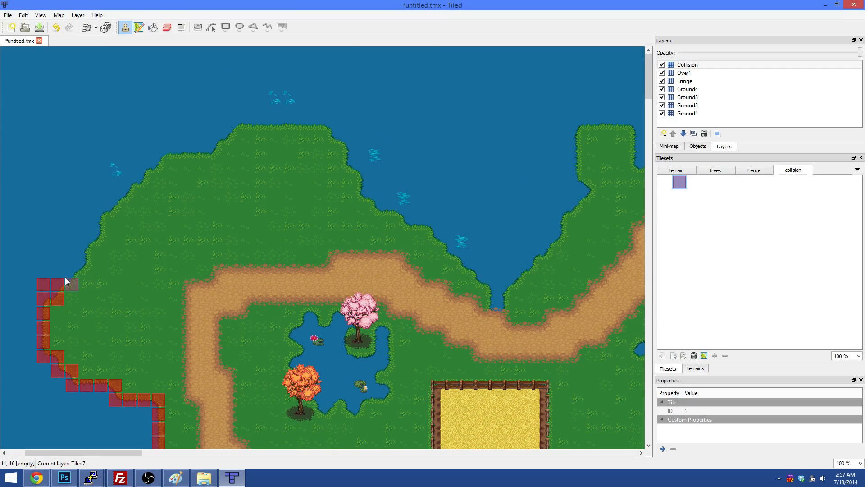
{"action": "mouse_move", "coordinate": [66, 281]}
{"action": "left_mouse_down"}
{"action": "mouse_move", "coordinate": [104, 212]}
{"action": "mouse_move", "coordinate": [131, 191]}
{"action": "left_mouse_up"}
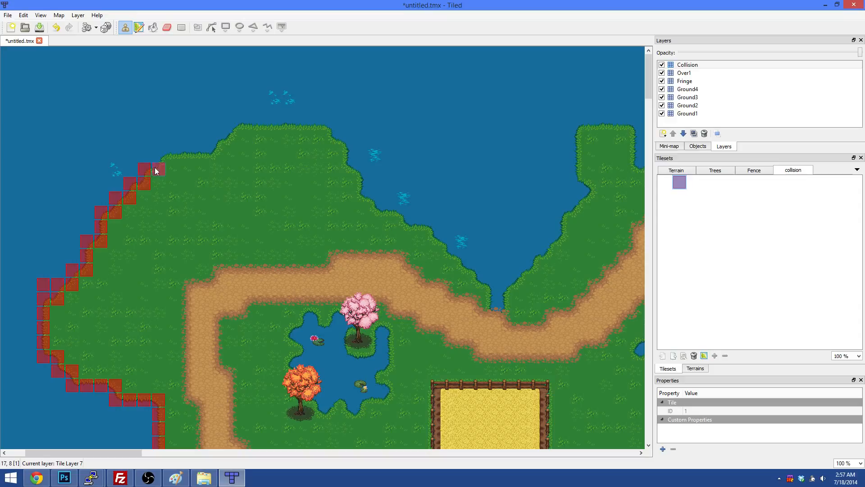
{"action": "left_click_drag", "start_coordinate": [158, 166], "coordinate": [230, 139]}
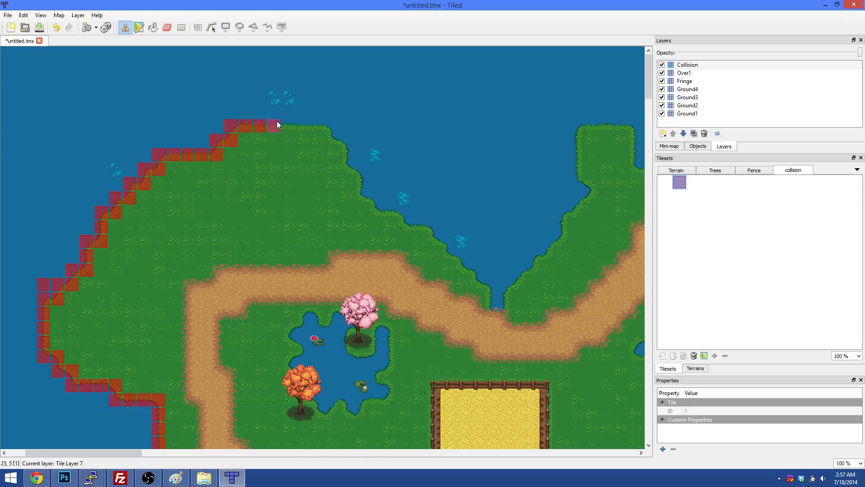
- Extend the collision outline down around the V-shaped northern inlet and up over the top of the northeastern peninsula
{"action": "left_click_drag", "start_coordinate": [335, 131], "coordinate": [346, 146]}
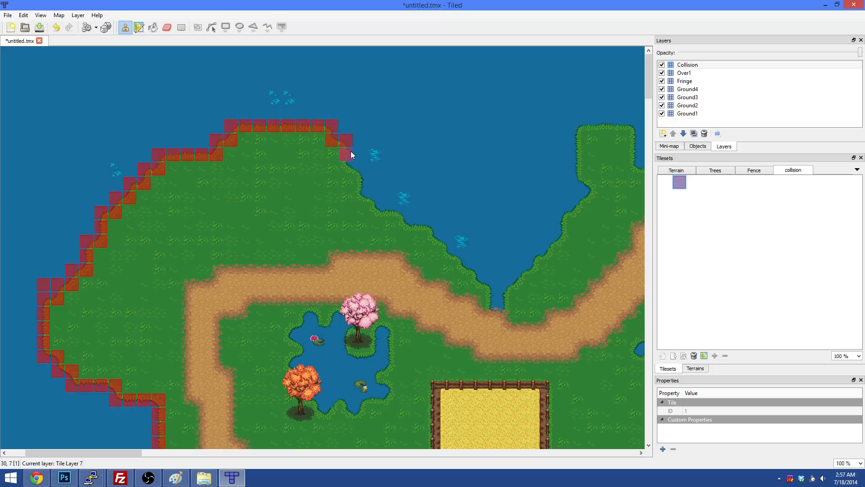
{"action": "mouse_move", "coordinate": [365, 194]}
{"action": "left_mouse_down"}
{"action": "mouse_move", "coordinate": [350, 177]}
{"action": "mouse_move", "coordinate": [377, 211]}
{"action": "mouse_move", "coordinate": [442, 243]}
{"action": "mouse_move", "coordinate": [503, 313]}
{"action": "mouse_move", "coordinate": [505, 292]}
{"action": "left_mouse_up"}
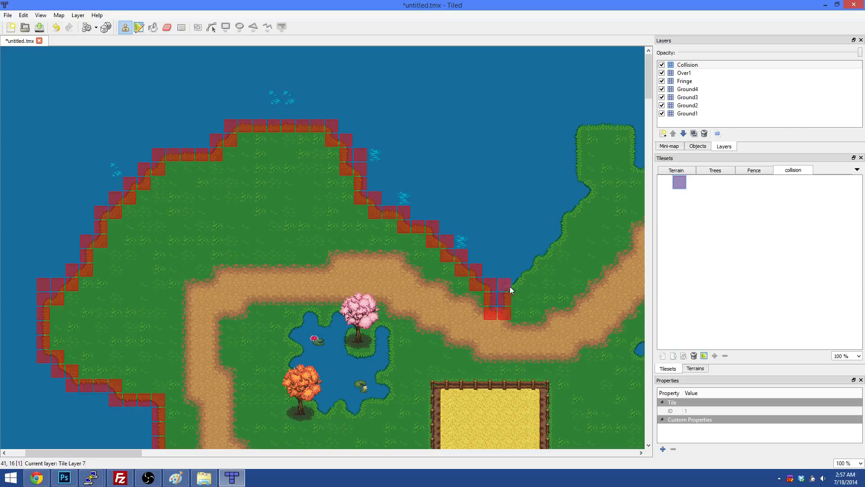
{"action": "mouse_move", "coordinate": [546, 255]}
{"action": "left_mouse_down"}
{"action": "mouse_move", "coordinate": [588, 186]}
{"action": "mouse_move", "coordinate": [577, 135]}
{"action": "mouse_move", "coordinate": [591, 123]}
{"action": "mouse_move", "coordinate": [622, 127]}
{"action": "left_mouse_up"}
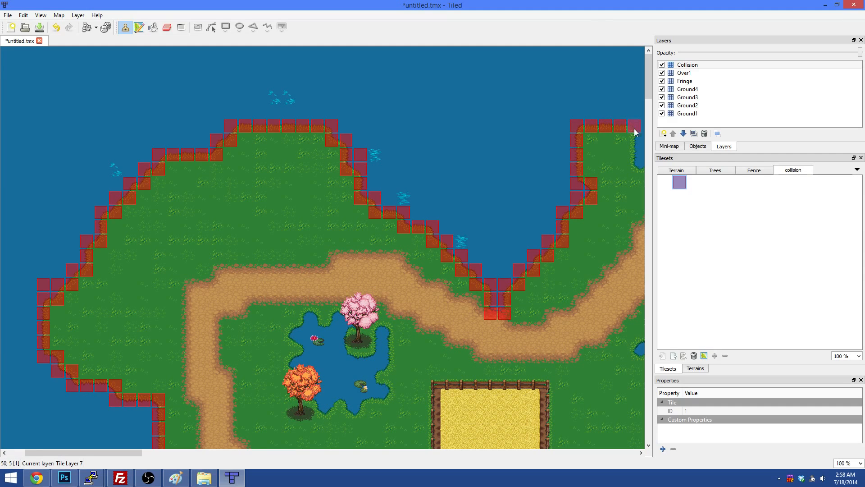
- Paint red collision tiles down the peninsula's east side, around its narrow spur and past the end of the dirt path
{"action": "mouse_move", "coordinate": [137, 452]}
{"action": "left_mouse_down"}
{"action": "mouse_move", "coordinate": [250, 449]}
{"action": "mouse_move", "coordinate": [191, 442]}
{"action": "left_mouse_up"}
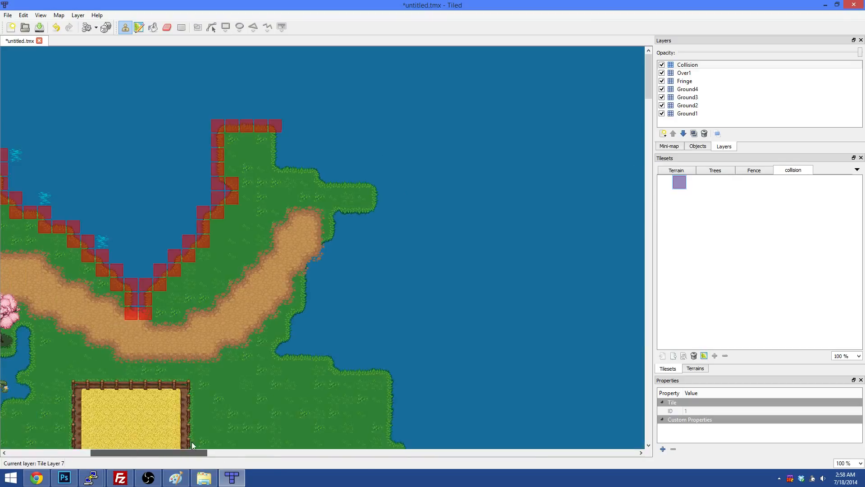
{"action": "scroll", "coordinate": [330, 246], "scroll_direction": "down", "scroll_amount": 2}
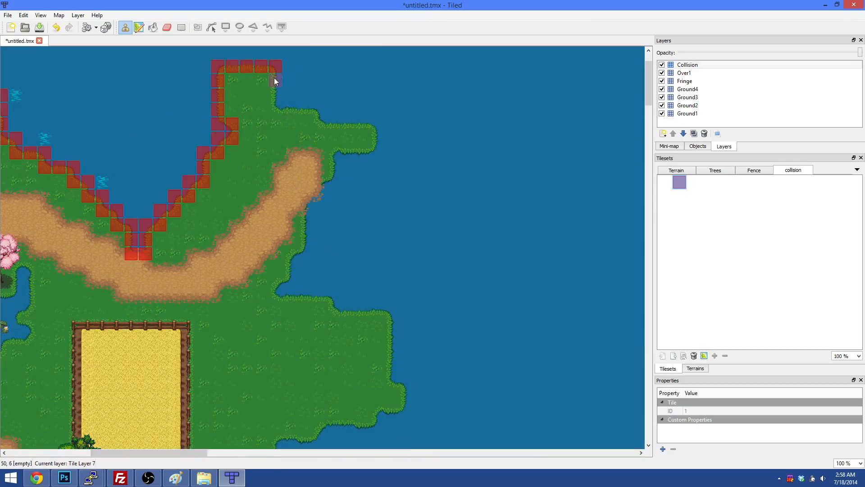
{"action": "mouse_move", "coordinate": [274, 79]}
{"action": "left_mouse_down"}
{"action": "mouse_move", "coordinate": [274, 102]}
{"action": "mouse_move", "coordinate": [315, 110]}
{"action": "mouse_move", "coordinate": [377, 145]}
{"action": "left_mouse_up"}
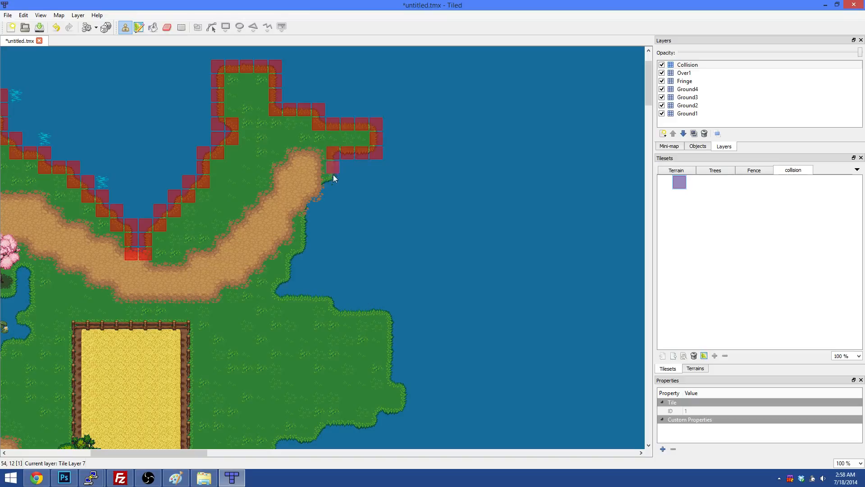
{"action": "left_click_drag", "start_coordinate": [324, 189], "coordinate": [314, 208]}
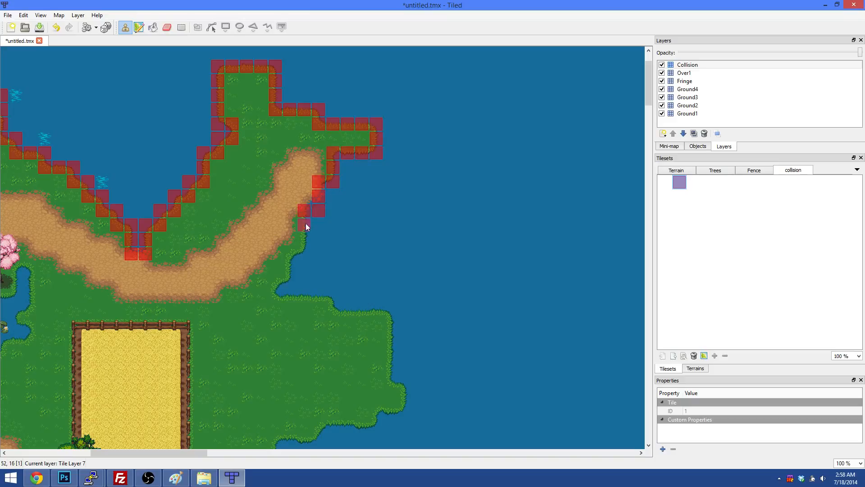
{"action": "left_click", "coordinate": [307, 200]}
{"action": "left_click_drag", "start_coordinate": [298, 261], "coordinate": [291, 262]}
{"action": "left_click", "coordinate": [291, 271]}
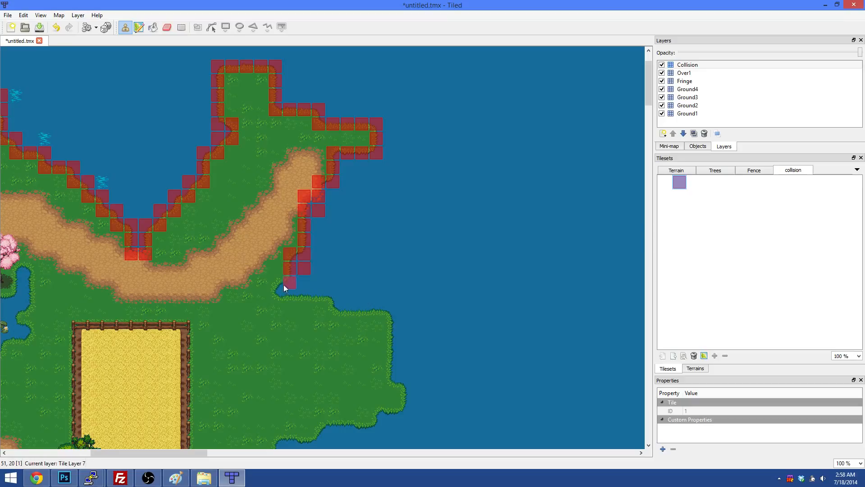
- Continue the collision outline around the eastern headland and down the southeastern shore below the wheat field
{"action": "left_click_drag", "start_coordinate": [285, 297], "coordinate": [332, 299]}
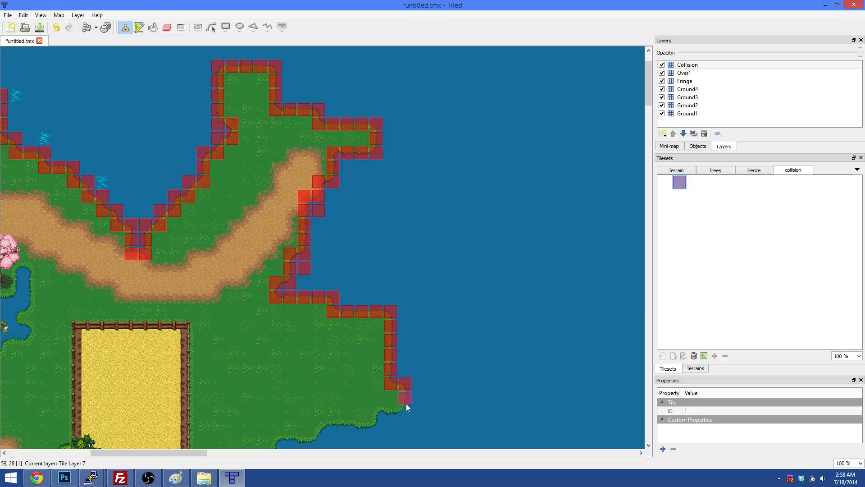
{"action": "left_click_drag", "start_coordinate": [344, 428], "coordinate": [334, 429]}
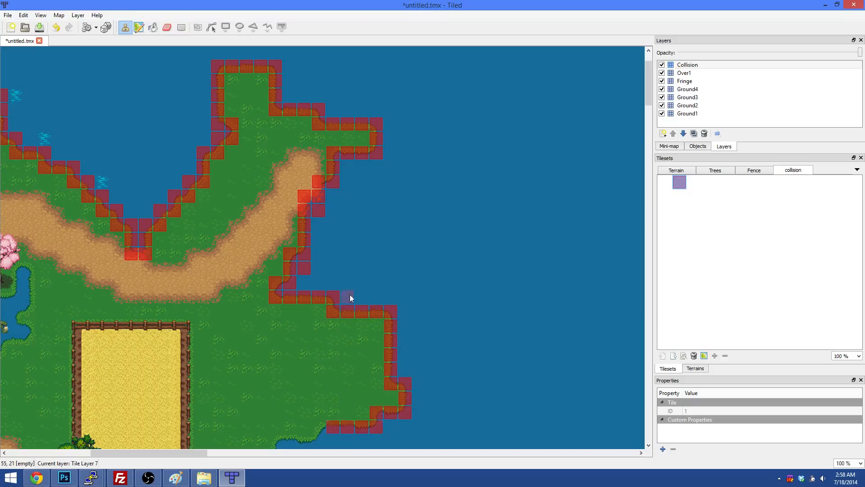
{"action": "scroll", "coordinate": [350, 185], "scroll_direction": "down", "scroll_amount": 5}
{"action": "mouse_move", "coordinate": [323, 135]}
{"action": "left_mouse_down"}
{"action": "mouse_move", "coordinate": [273, 188]}
{"action": "mouse_move", "coordinate": [269, 224]}
{"action": "left_mouse_up"}
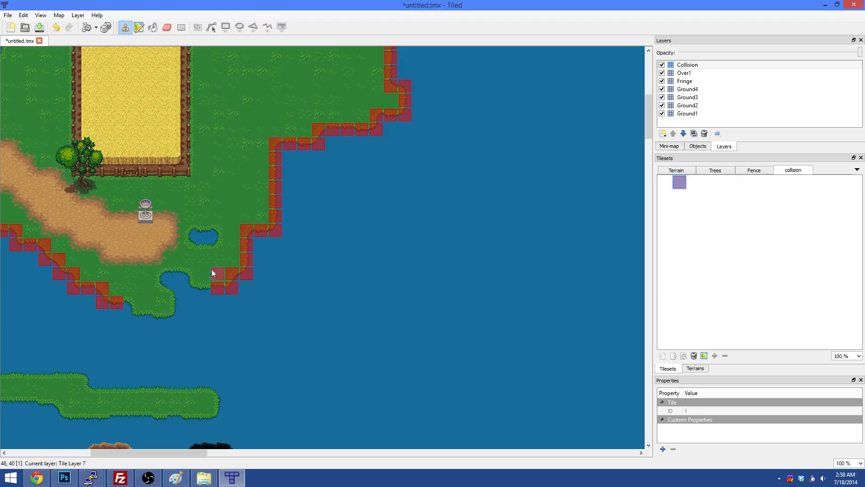
- Clear the stray red tile on the southern shore, and close the collision outline around the island's southern tip
{"action": "left_click", "coordinate": [666, 183]}
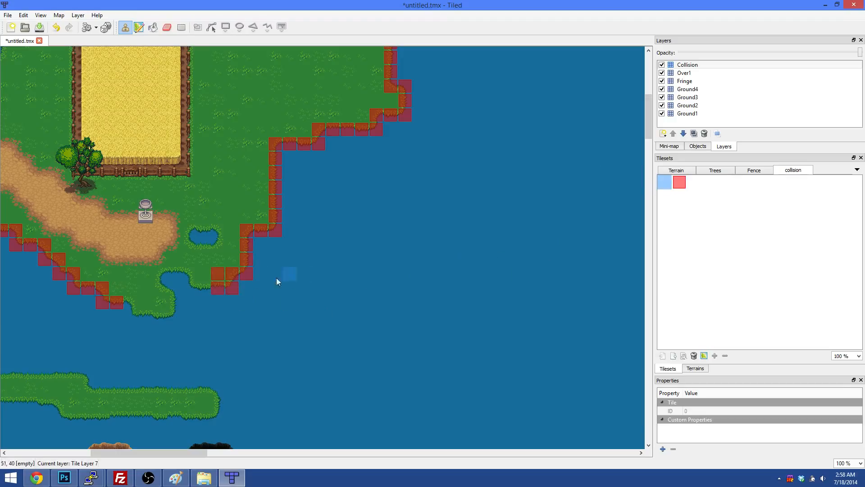
{"action": "left_click", "coordinate": [219, 276]}
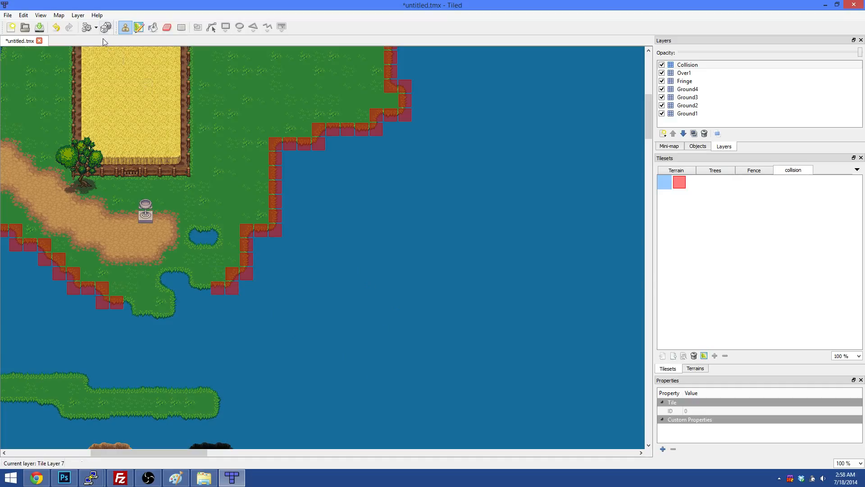
{"action": "left_click", "coordinate": [167, 27]}
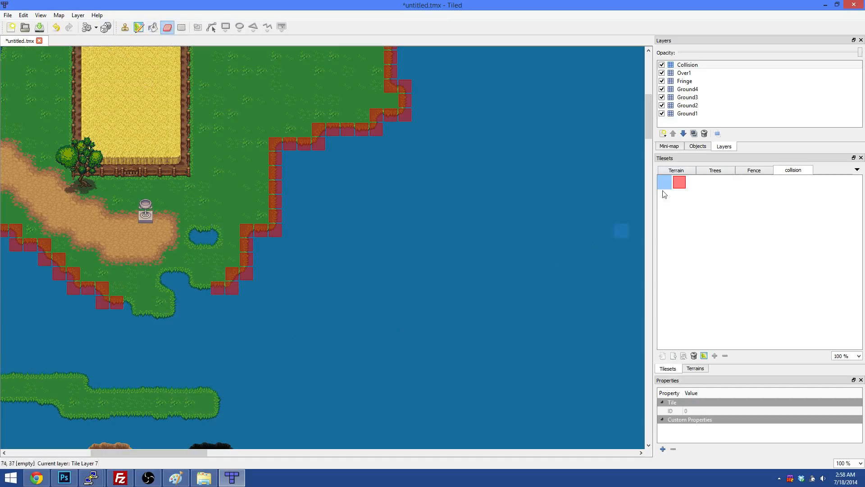
{"action": "left_click", "coordinate": [680, 182]}
{"action": "left_click_drag", "start_coordinate": [201, 288], "coordinate": [174, 319]}
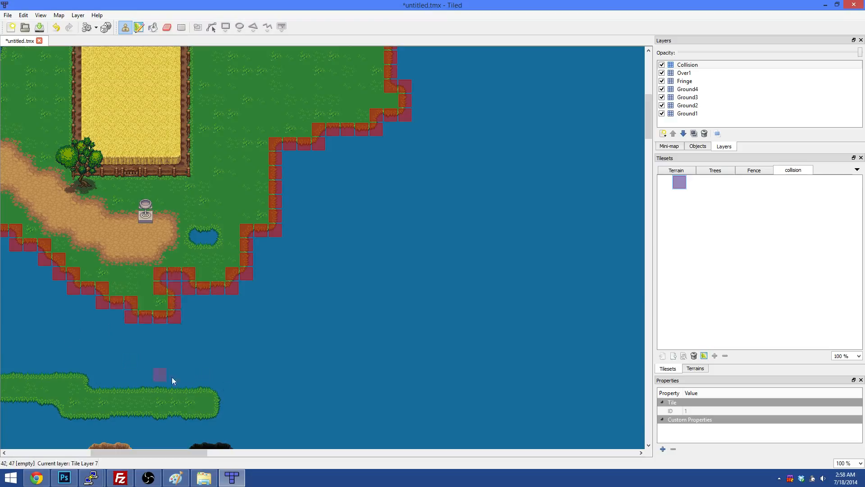
- Bucket-fill all the water outside the main island's outline with collision tiles, and return to the Stamp Brush
{"action": "left_click", "coordinate": [152, 27]}
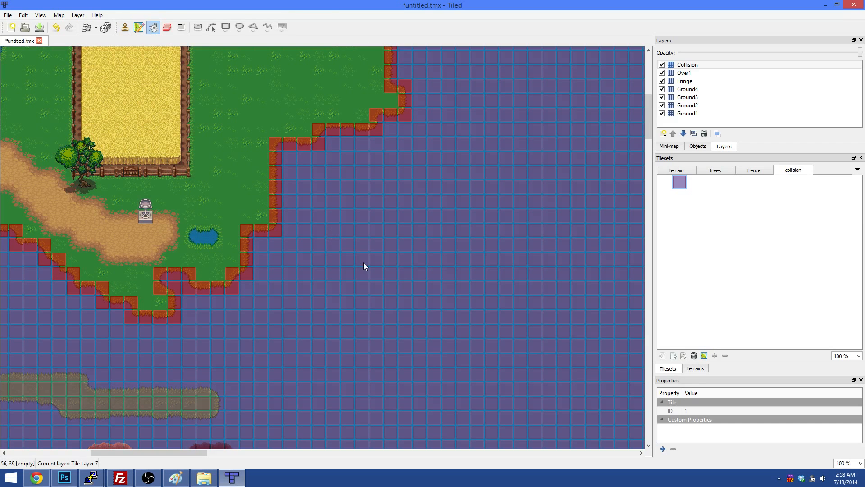
{"action": "left_click", "coordinate": [363, 262]}
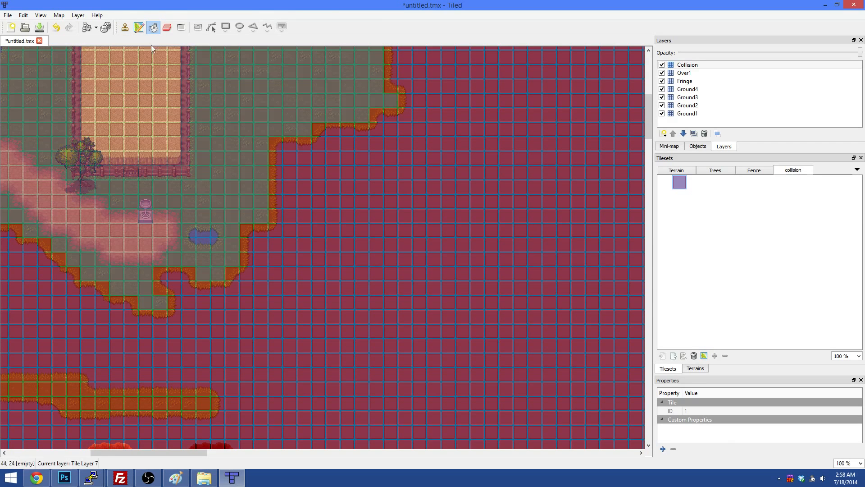
{"action": "left_click", "coordinate": [140, 27]}
{"action": "scroll", "coordinate": [204, 261], "scroll_direction": "up", "scroll_amount": 8}
{"action": "scroll", "coordinate": [288, 334], "scroll_direction": "down", "scroll_amount": 4}
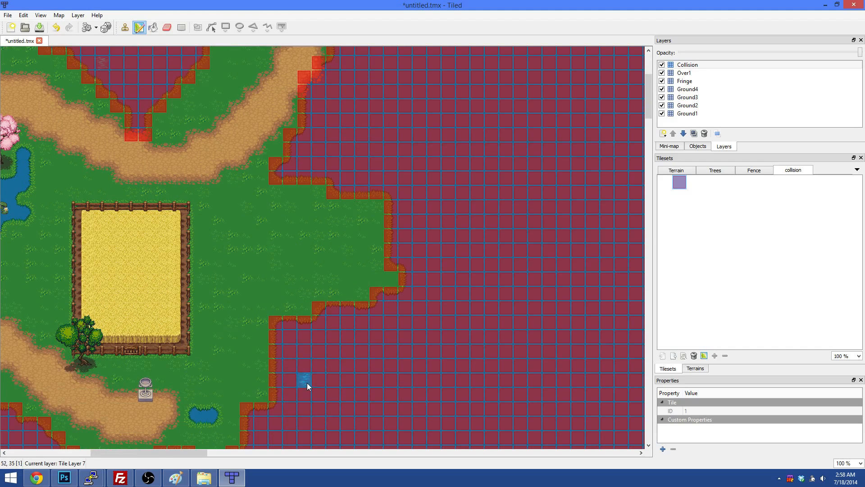
{"action": "left_click_drag", "start_coordinate": [196, 450], "coordinate": [163, 451]}
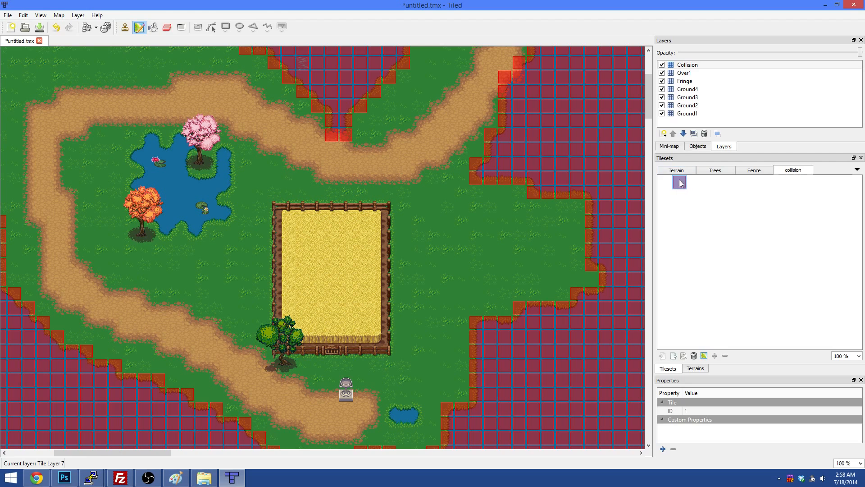
{"action": "left_click", "coordinate": [125, 28]}
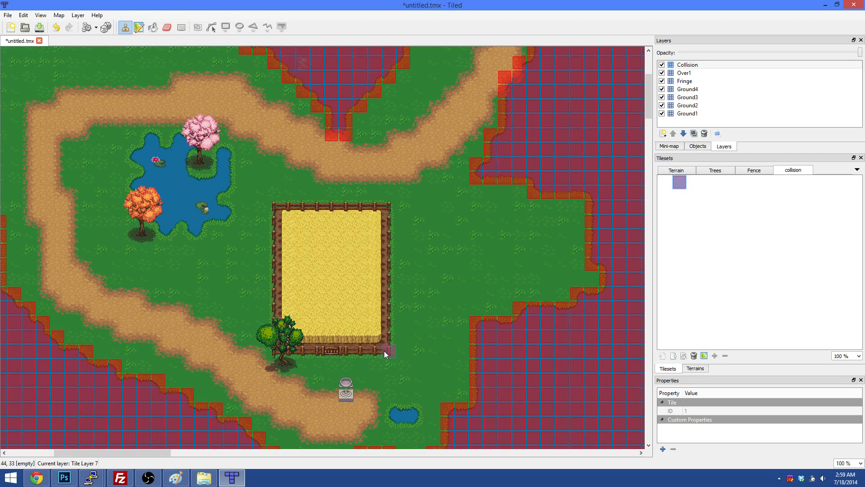
{"action": "left_click_drag", "start_coordinate": [384, 351], "coordinate": [388, 322]}
{"action": "left_click_drag", "start_coordinate": [387, 208], "coordinate": [289, 207]}
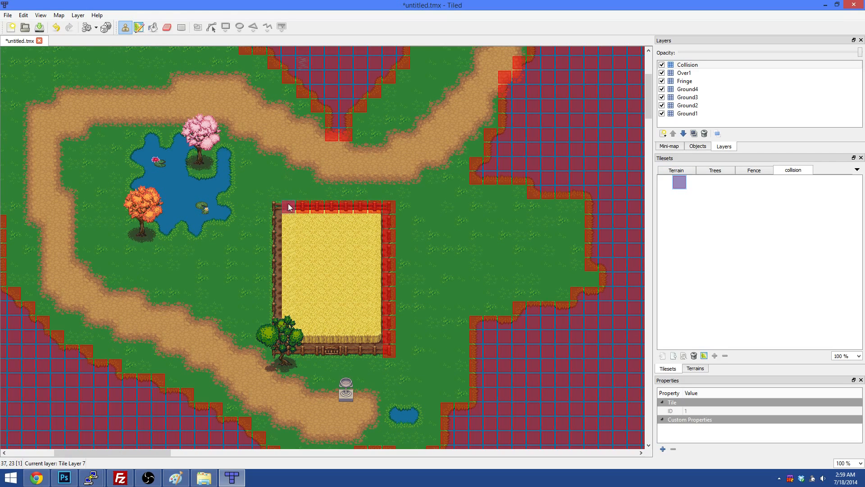
{"action": "key", "text": "ctrl+z"}
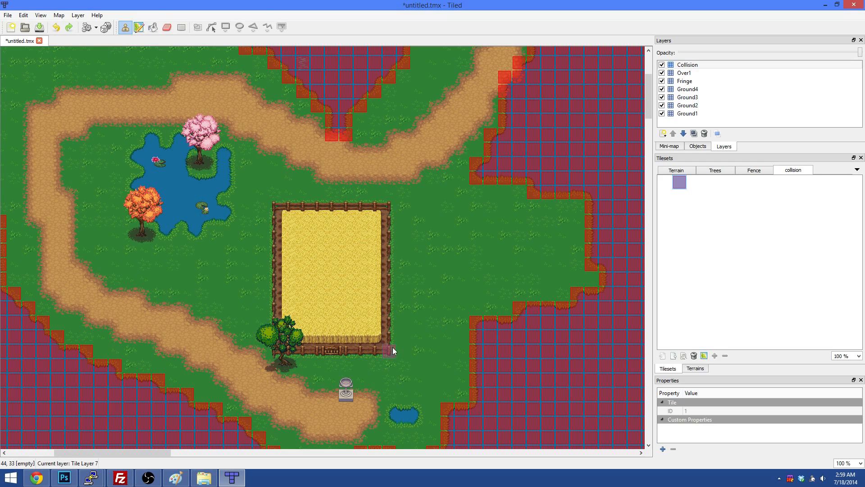
- Paint collision tiles along the whole fence around the wheat field and at the base of the green tree
{"action": "mouse_move", "coordinate": [392, 347]}
{"action": "left_mouse_down"}
{"action": "mouse_move", "coordinate": [388, 215]}
{"action": "mouse_move", "coordinate": [309, 207]}
{"action": "left_mouse_up"}
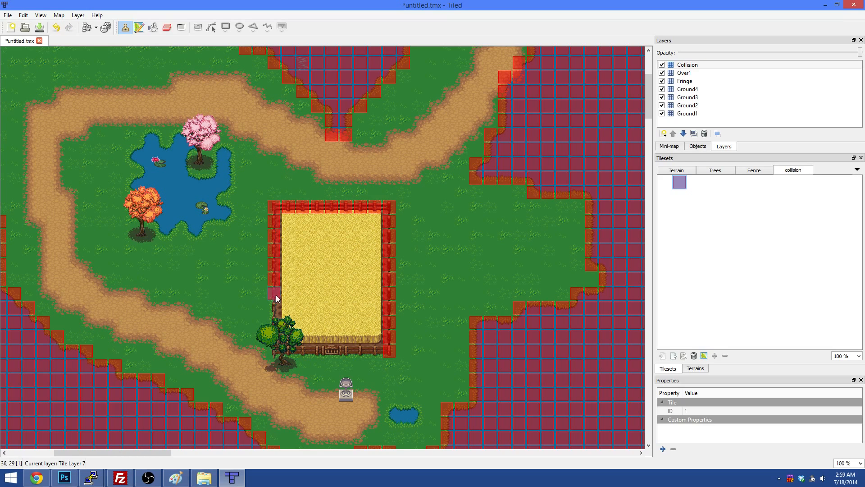
{"action": "mouse_move", "coordinate": [276, 295]}
{"action": "left_mouse_down"}
{"action": "mouse_move", "coordinate": [276, 350]}
{"action": "mouse_move", "coordinate": [381, 351]}
{"action": "left_mouse_up"}
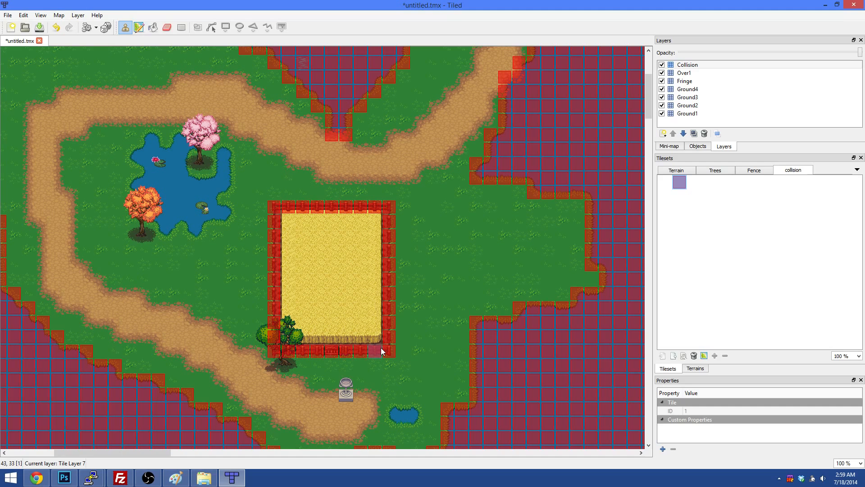
{"action": "left_click_drag", "start_coordinate": [286, 362], "coordinate": [279, 361]}
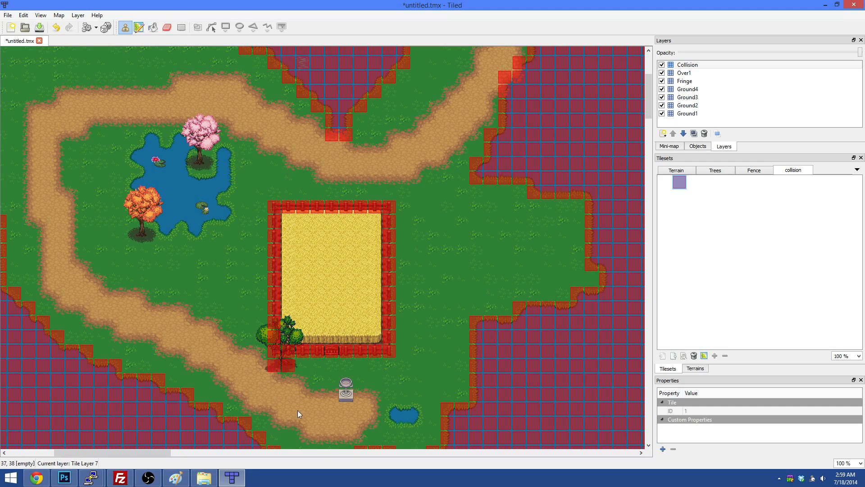
{"action": "left_click", "coordinate": [283, 365]}
{"action": "left_click", "coordinate": [274, 365]}
- Paint collision tiles at the trunk bases of the orange and pink trees and on the stone basin's pedestal
{"action": "left_click", "coordinate": [141, 234]}
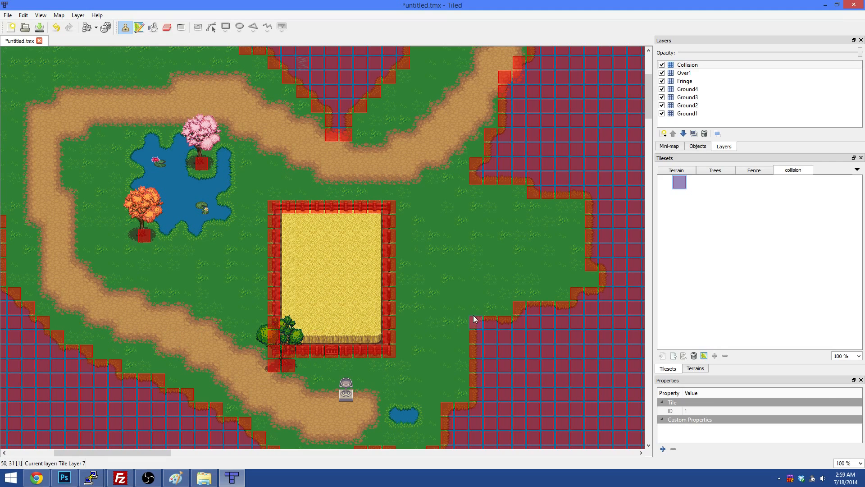
{"action": "scroll", "coordinate": [460, 321], "scroll_direction": "down", "scroll_amount": 3}
{"action": "scroll", "coordinate": [404, 334], "scroll_direction": "up", "scroll_amount": 5}
{"action": "scroll", "coordinate": [313, 332], "scroll_direction": "down", "scroll_amount": 3}
{"action": "scroll", "coordinate": [309, 331], "scroll_direction": "up", "scroll_amount": 2}
{"action": "left_click", "coordinate": [345, 396]}
- Paint collision tiles along the large pond's eastern and southern banks, up to the orange tree
{"action": "scroll", "coordinate": [411, 350], "scroll_direction": "up", "scroll_amount": 3}
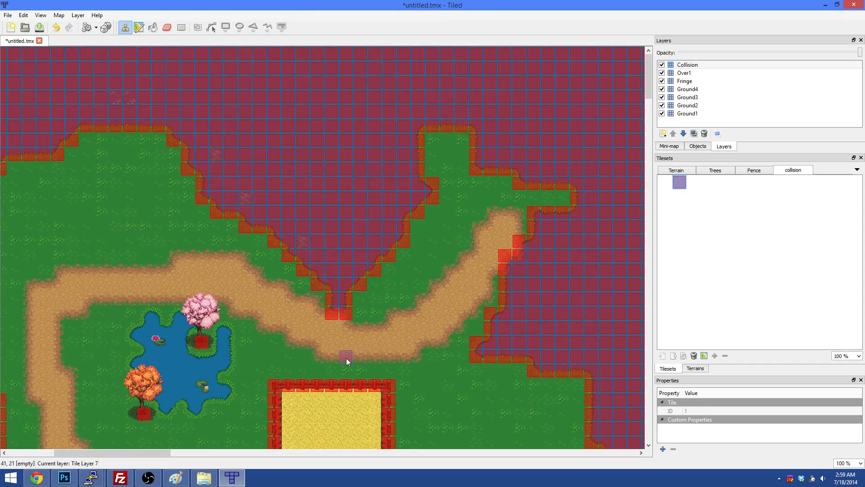
{"action": "scroll", "coordinate": [344, 358], "scroll_direction": "down", "scroll_amount": 3}
{"action": "mouse_move", "coordinate": [136, 451]}
{"action": "left_mouse_down"}
{"action": "mouse_move", "coordinate": [109, 448]}
{"action": "mouse_move", "coordinate": [153, 447]}
{"action": "mouse_move", "coordinate": [125, 449]}
{"action": "left_mouse_up"}
{"action": "scroll", "coordinate": [277, 298], "scroll_direction": "up", "scroll_amount": 2}
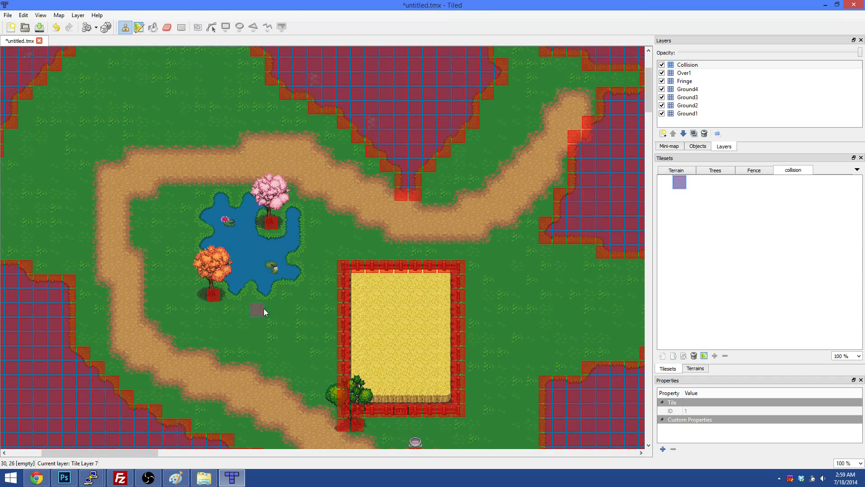
{"action": "scroll", "coordinate": [264, 308], "scroll_direction": "down", "scroll_amount": 1}
{"action": "mouse_move", "coordinate": [285, 209]}
{"action": "left_mouse_down"}
{"action": "mouse_move", "coordinate": [300, 215]}
{"action": "mouse_move", "coordinate": [289, 269]}
{"action": "mouse_move", "coordinate": [299, 280]}
{"action": "mouse_move", "coordinate": [278, 284]}
{"action": "left_mouse_up"}
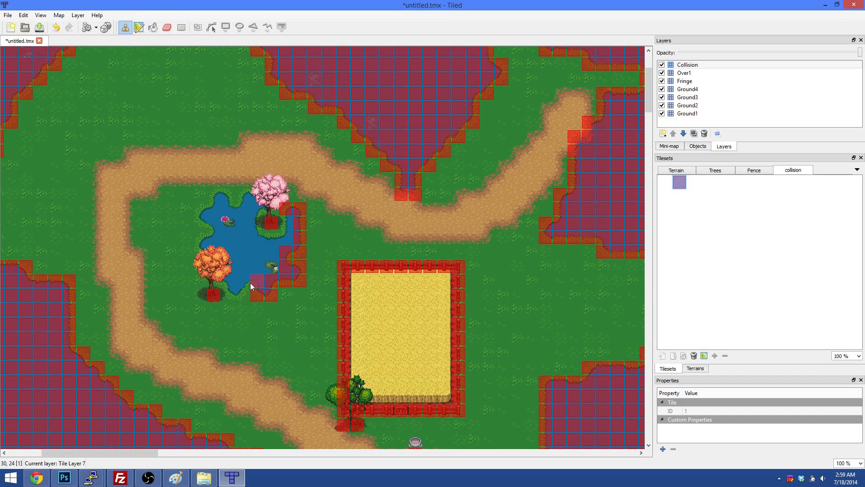
{"action": "left_click_drag", "start_coordinate": [222, 288], "coordinate": [220, 280]}
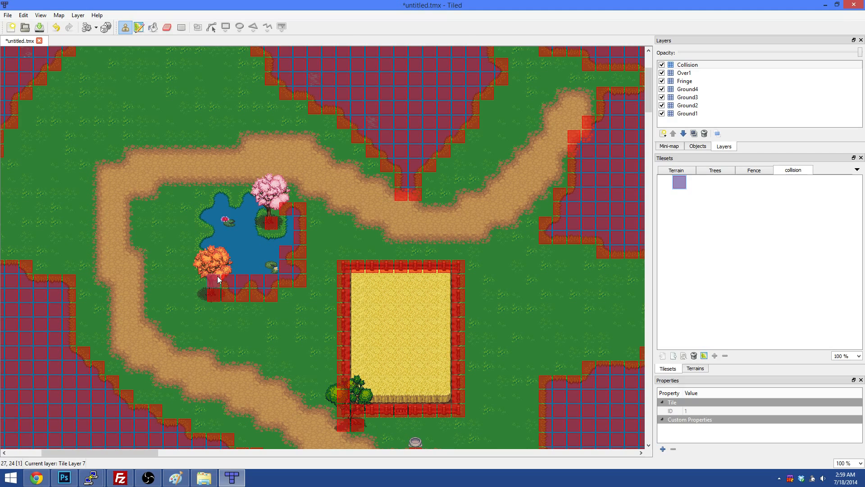
- With the Fringe layer temporarily hidden, complete the pond's collision outline along its west and north banks and over the grassy notch
{"action": "left_click", "coordinate": [662, 81]}
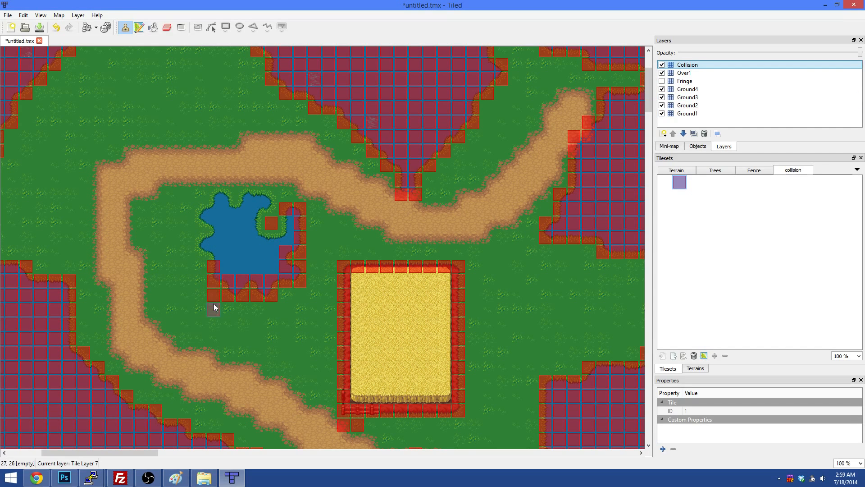
{"action": "left_click", "coordinate": [662, 81]}
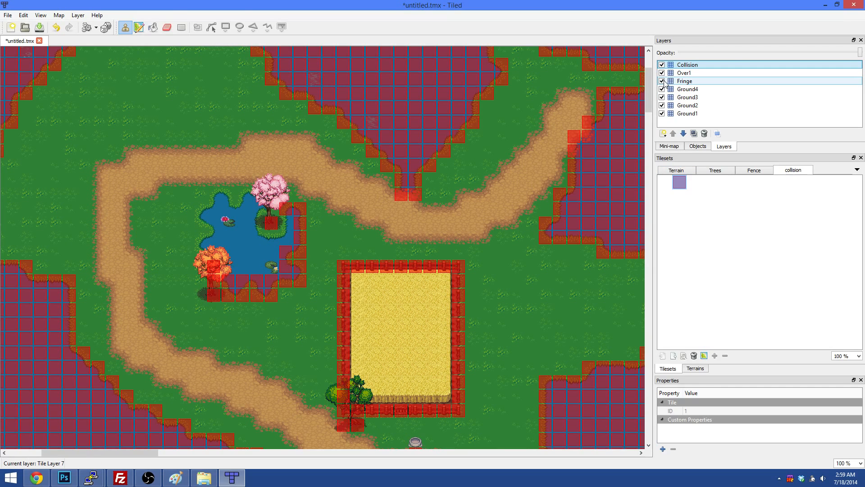
{"action": "left_click", "coordinate": [661, 81]}
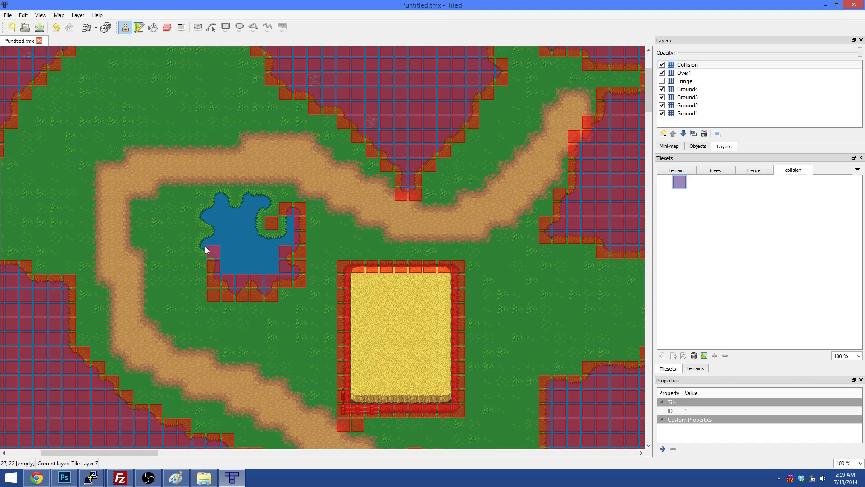
{"action": "left_click_drag", "start_coordinate": [206, 249], "coordinate": [202, 241]}
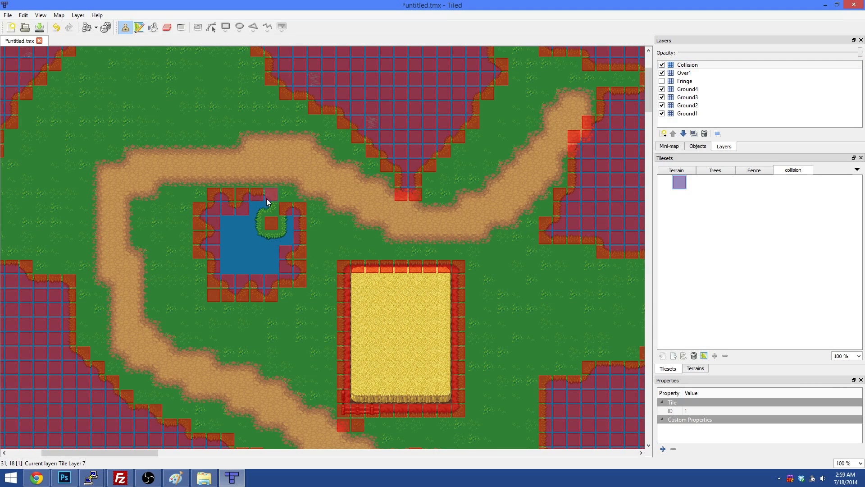
{"action": "left_click_drag", "start_coordinate": [266, 199], "coordinate": [257, 238]}
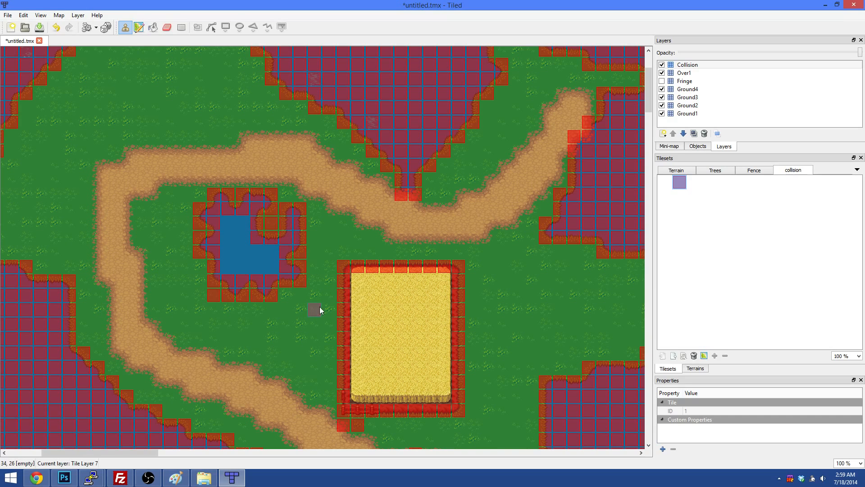
{"action": "left_click", "coordinate": [662, 81]}
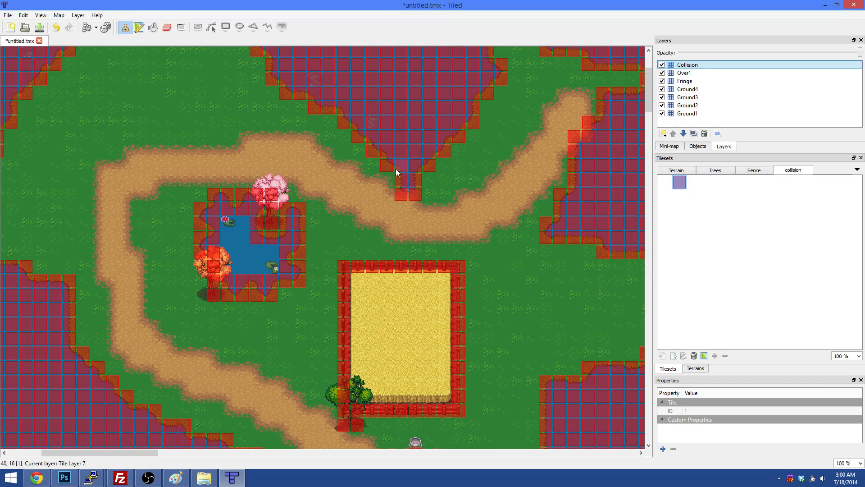
- Toggle the Collision, Over1 and Fringe layers off and on to check what each one contains
{"action": "left_click", "coordinate": [662, 65]}
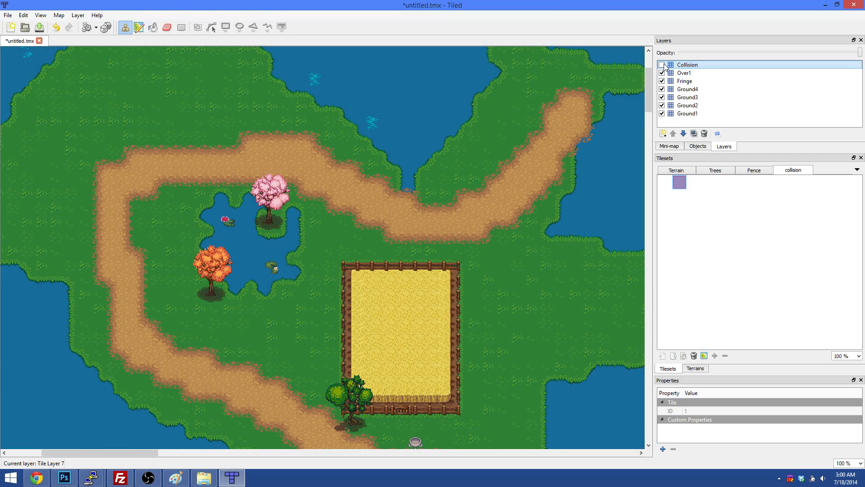
{"action": "left_click", "coordinate": [663, 65]}
{"action": "left_click", "coordinate": [662, 73]}
{"action": "left_click", "coordinate": [662, 81]}
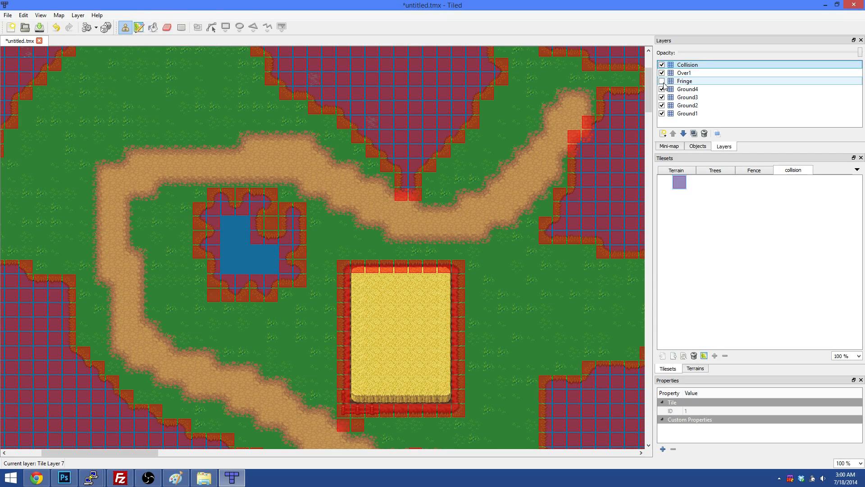
{"action": "left_click", "coordinate": [662, 81]}
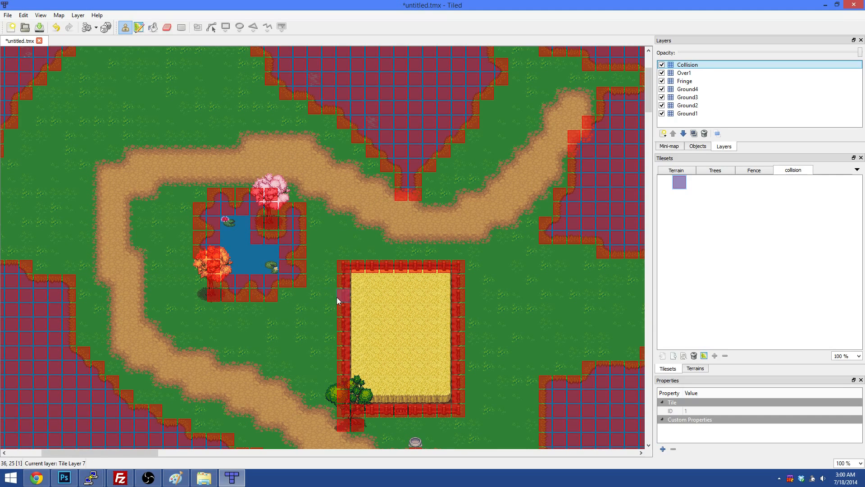
- Paint collision tiles across the small pond east of the stone basin, and hide the Collision layer
{"action": "scroll", "coordinate": [311, 266], "scroll_direction": "down", "scroll_amount": 10}
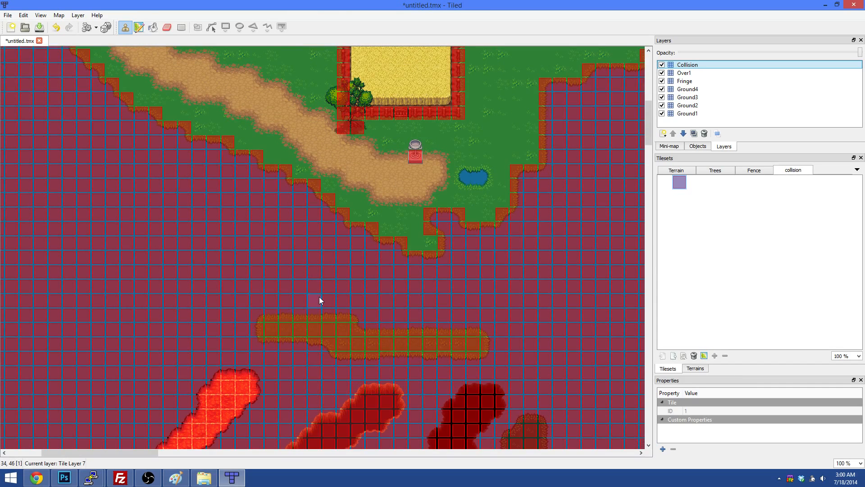
{"action": "scroll", "coordinate": [446, 318], "scroll_direction": "up", "scroll_amount": 2}
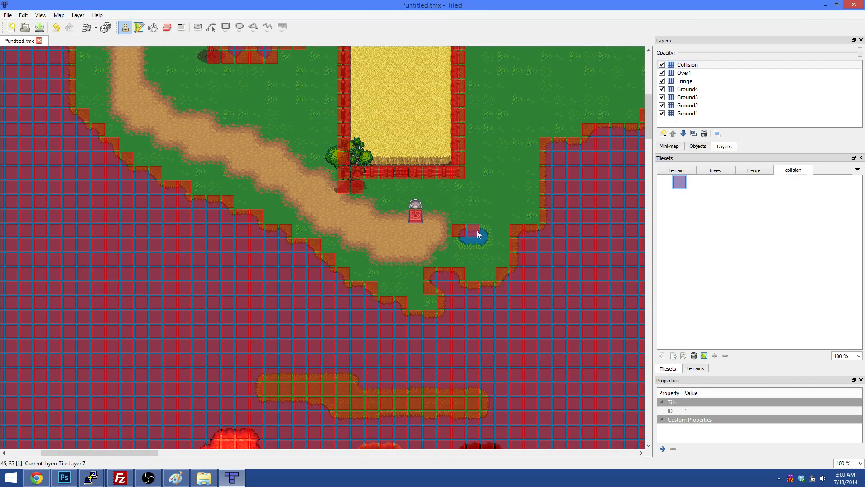
{"action": "left_click_drag", "start_coordinate": [478, 233], "coordinate": [486, 232]}
{"action": "scroll", "coordinate": [485, 290], "scroll_direction": "up", "scroll_amount": 10}
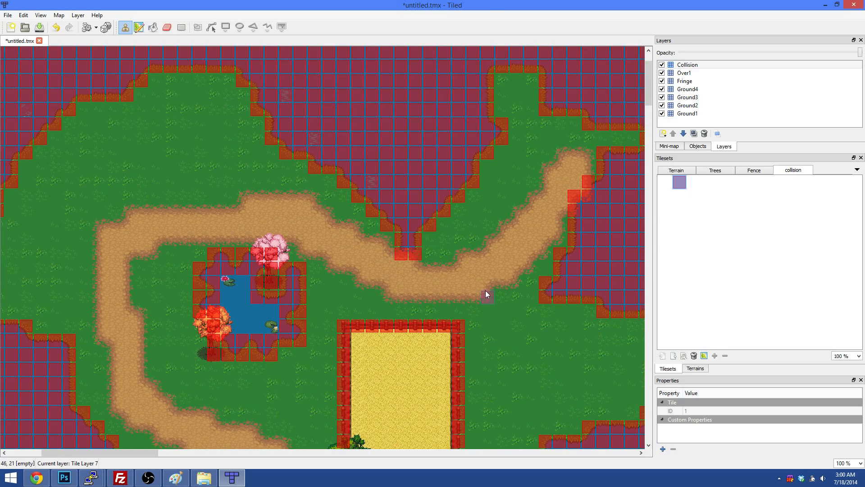
{"action": "scroll", "coordinate": [437, 354], "scroll_direction": "down", "scroll_amount": 4}
{"action": "scroll", "coordinate": [436, 353], "scroll_direction": "up", "scroll_amount": 2}
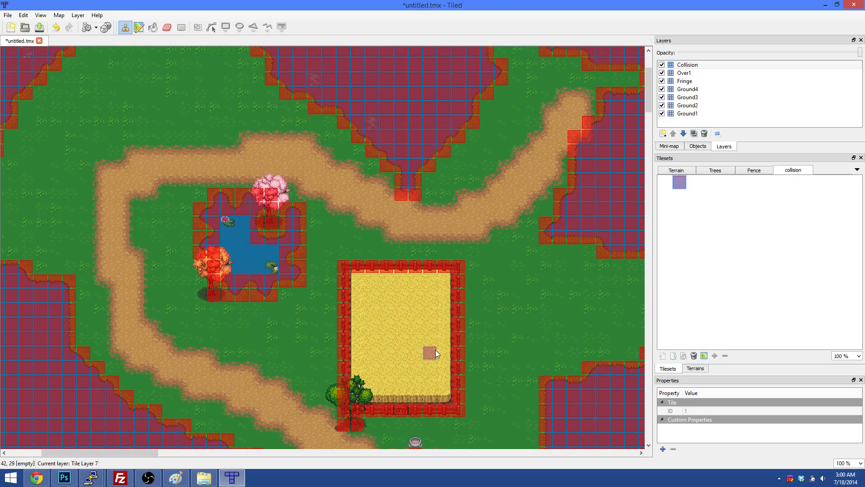
{"action": "left_click", "coordinate": [662, 64]}
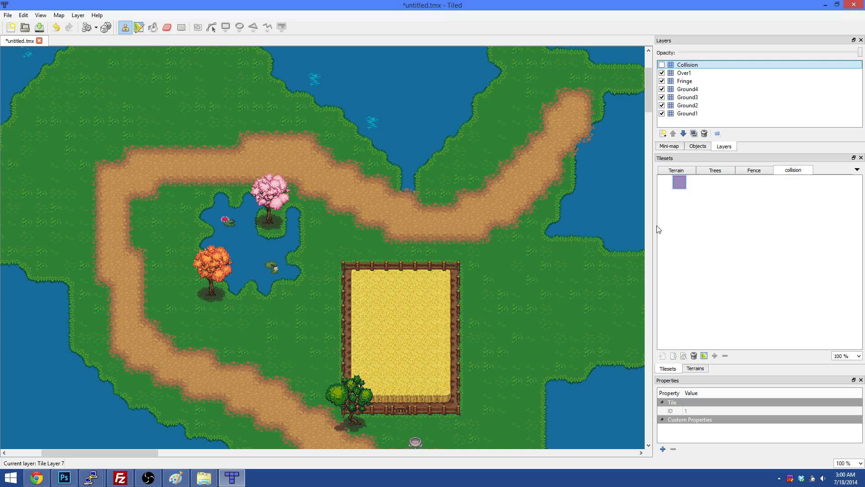
{"action": "right_click", "coordinate": [698, 69]}
{"action": "left_click", "coordinate": [700, 72]}
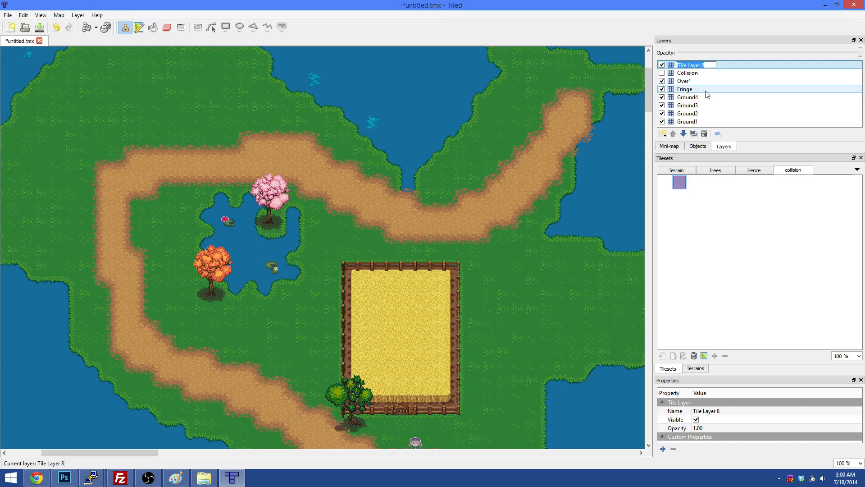
{"action": "type", "text": "Object"}
{"action": "key", "text": "Return"}
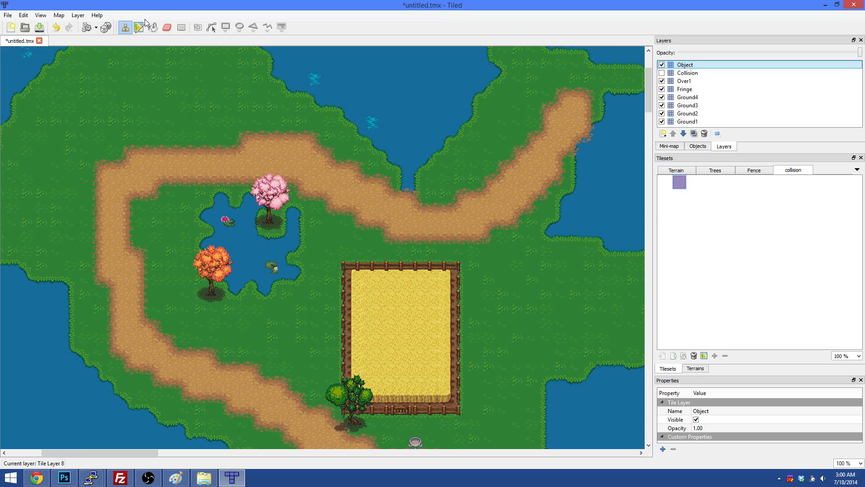
{"action": "left_click", "coordinate": [179, 28]}
{"action": "left_click_drag", "start_coordinate": [131, 126], "coordinate": [593, 399]}
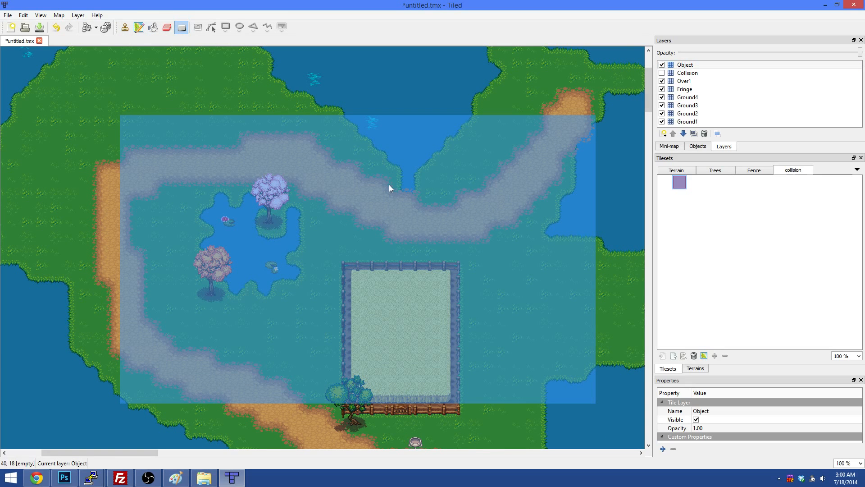
{"action": "left_click", "coordinate": [419, 246]}
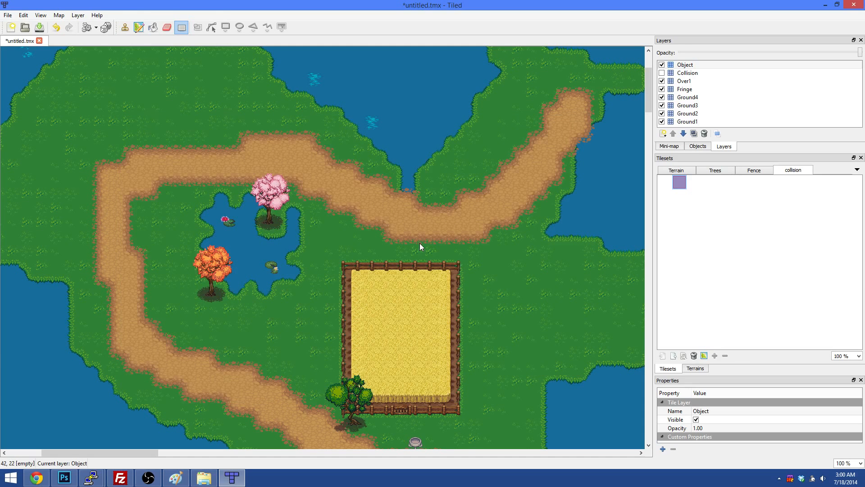
{"action": "right_click", "coordinate": [681, 64]}
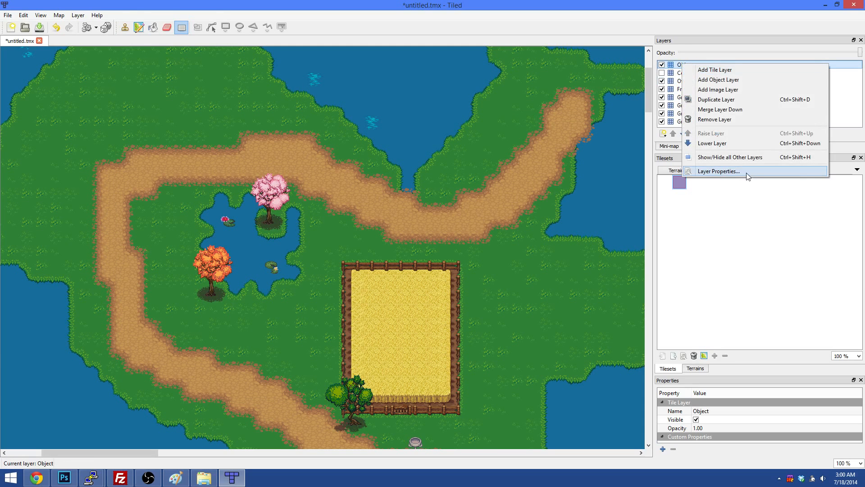
{"action": "left_click", "coordinate": [719, 119]}
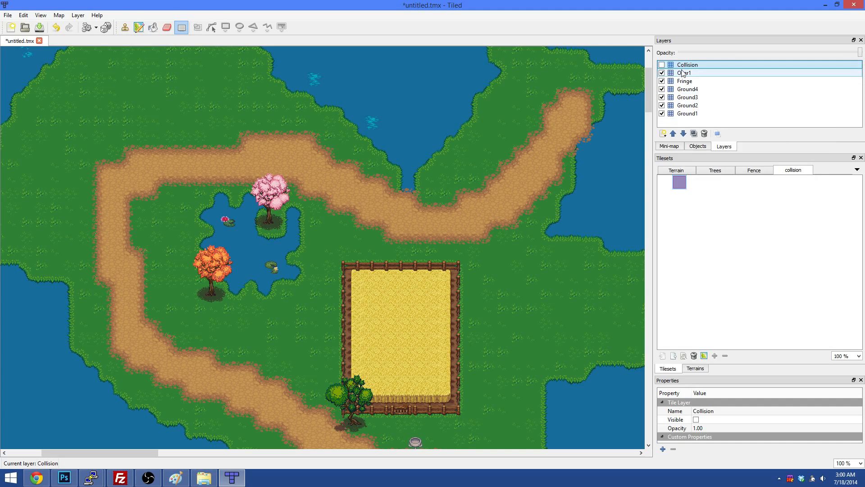
- Add an object layer named Objects above the Collision layer
{"action": "left_click", "coordinate": [664, 134]}
{"action": "left_click", "coordinate": [694, 155]}
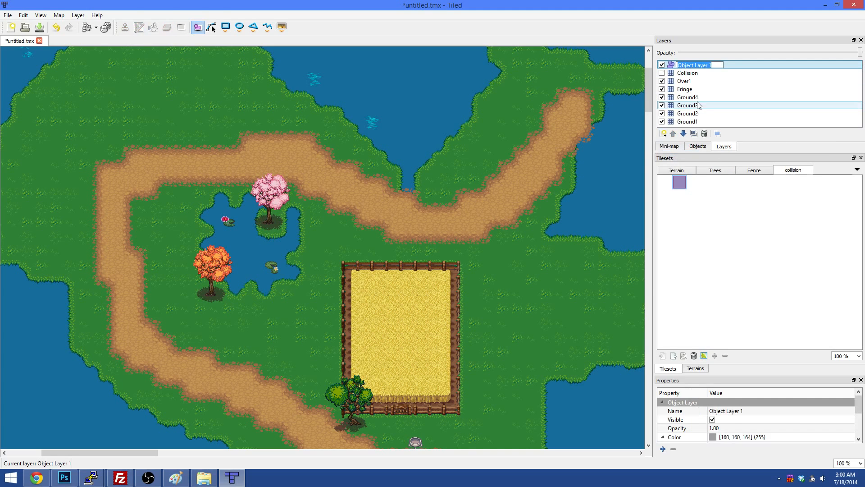
{"action": "type", "text": "Objects"}
{"action": "key", "text": "Return"}
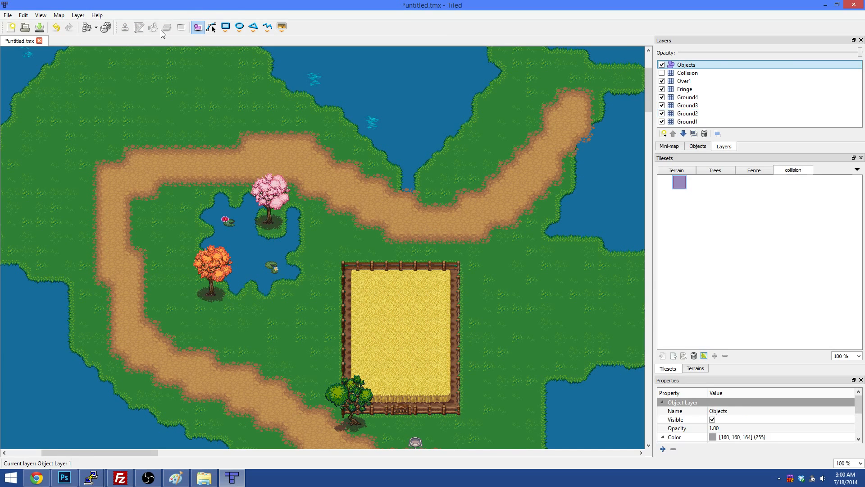
- Draw a large rectangle object around the pond, dirt path and most of the fenced sand area, and enlarge the Properties area
{"action": "left_click", "coordinate": [226, 28]}
{"action": "left_click_drag", "start_coordinate": [129, 104], "coordinate": [585, 403]}
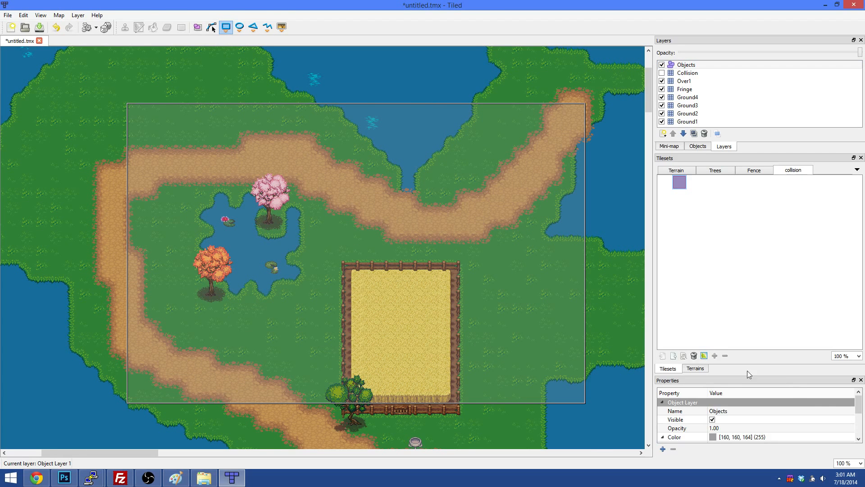
{"action": "left_click_drag", "start_coordinate": [715, 370], "coordinate": [719, 277]}
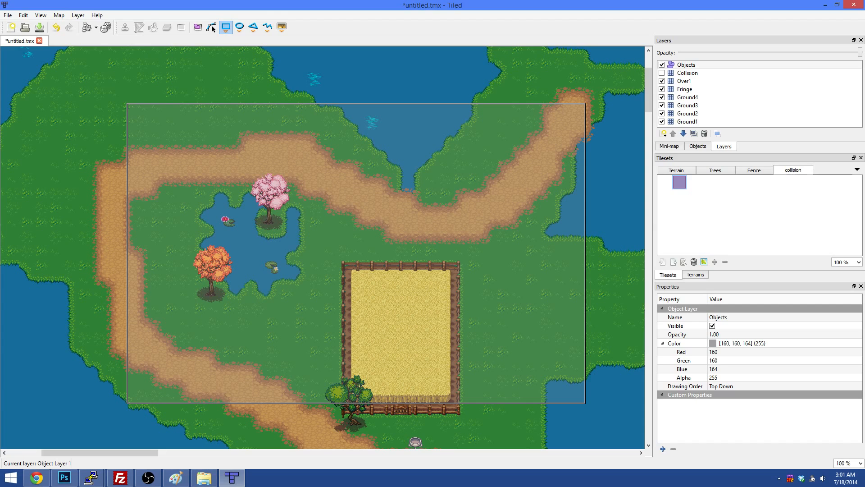
{"action": "key", "text": "alt+Tab"}
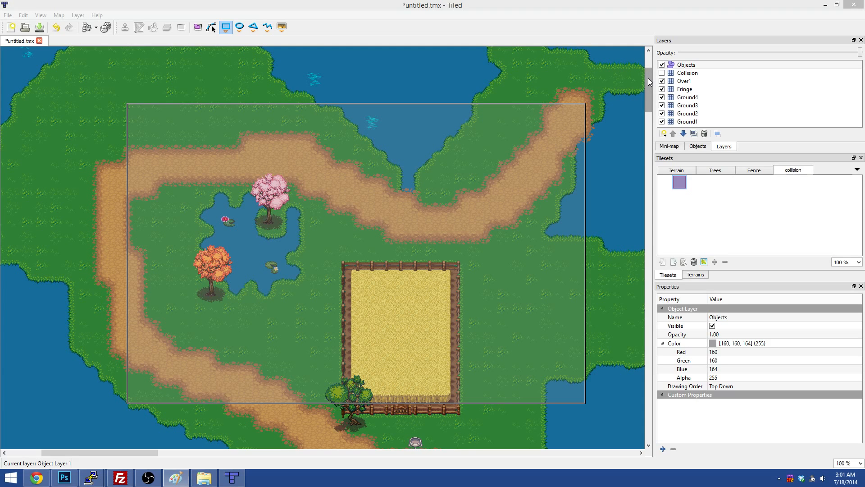
{"action": "mouse_move", "coordinate": [649, 81]}
{"action": "left_mouse_down"}
{"action": "mouse_move", "coordinate": [646, 112]}
{"action": "mouse_move", "coordinate": [653, 82]}
{"action": "left_mouse_up"}
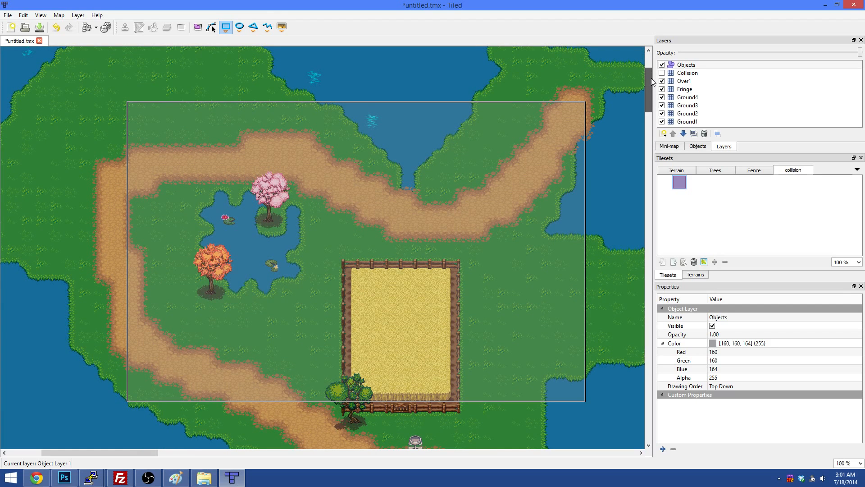
{"action": "left_click_drag", "start_coordinate": [651, 79], "coordinate": [652, 78]}
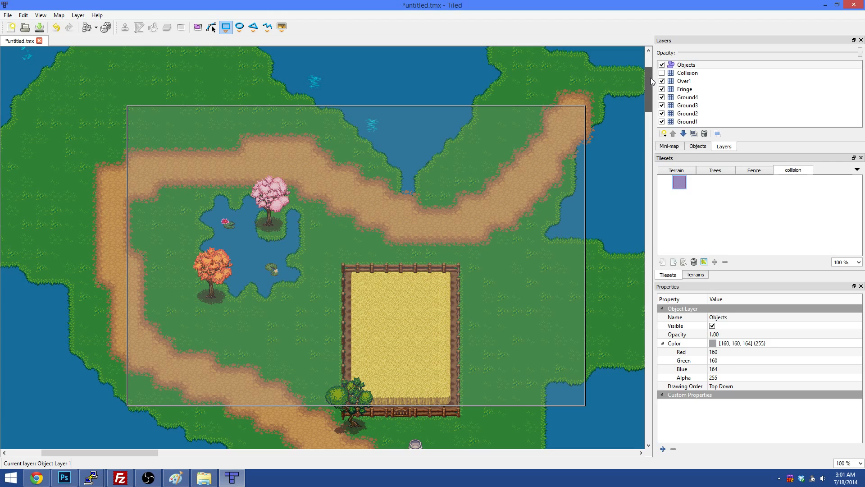
{"action": "left_click_drag", "start_coordinate": [650, 77], "coordinate": [650, 78]}
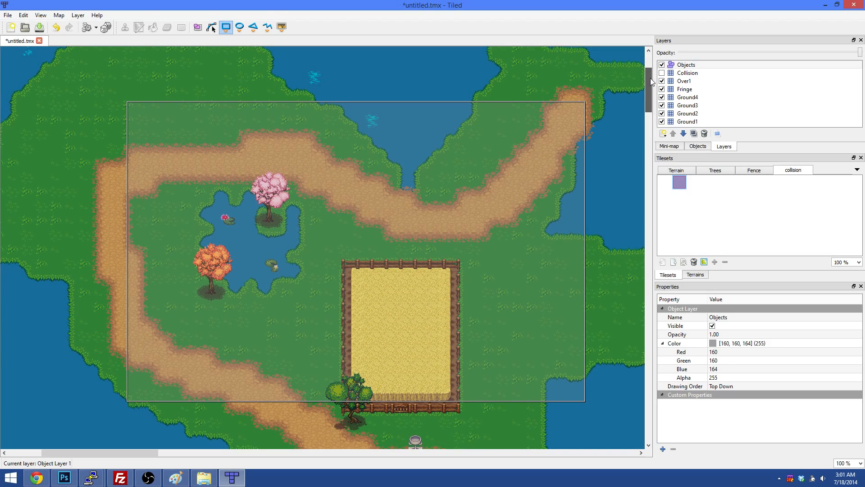